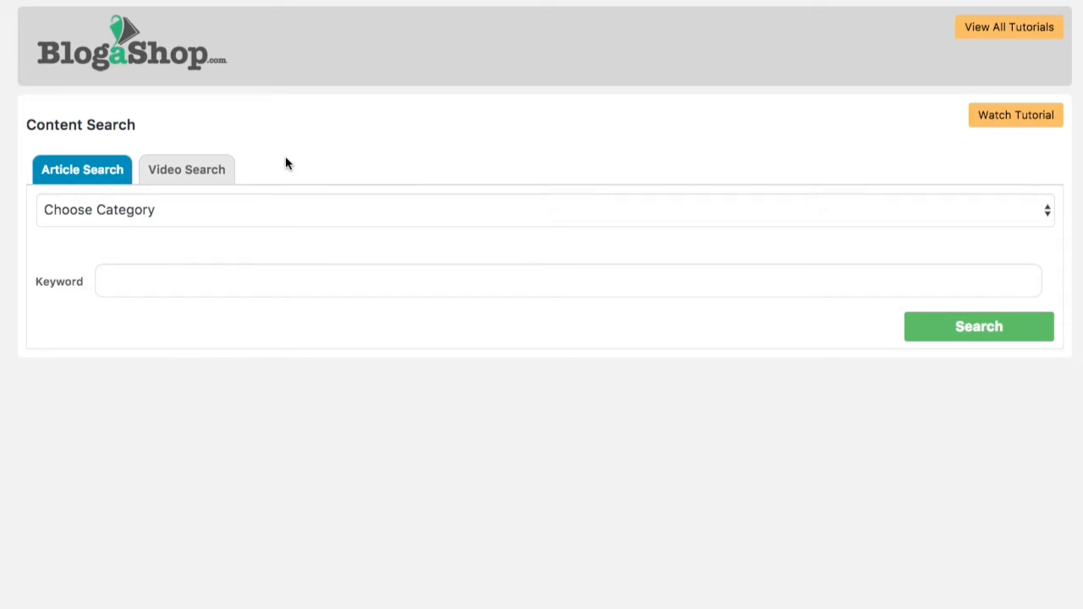
# Step: Search for articles in the Health and Fitness category, limited to the Aerobics Cardio and Health and Fitness subcategories
pyautogui.click(295, 218)
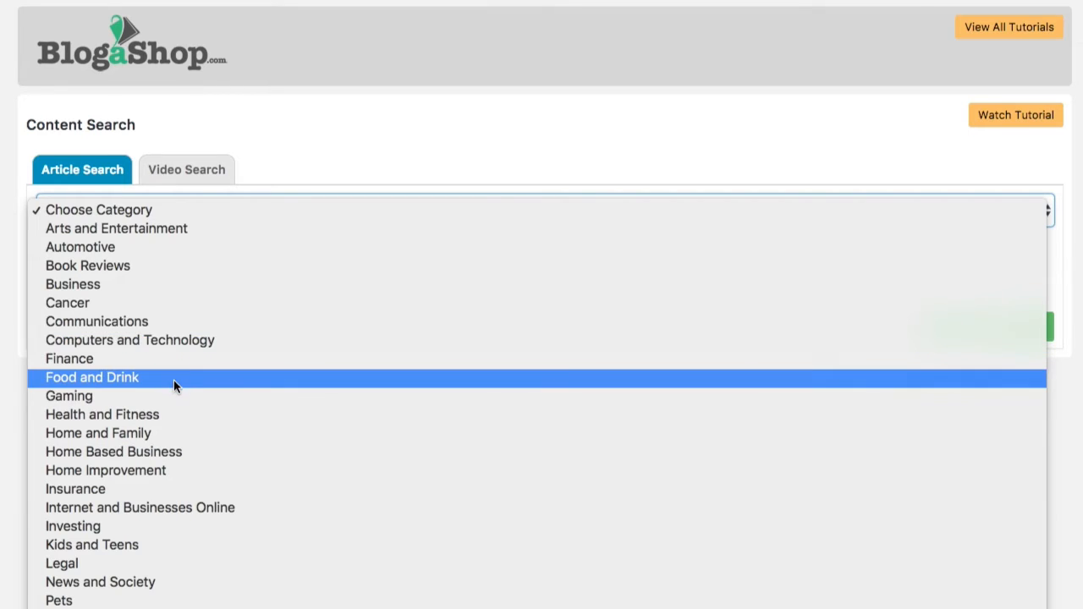
pyautogui.click(159, 410)
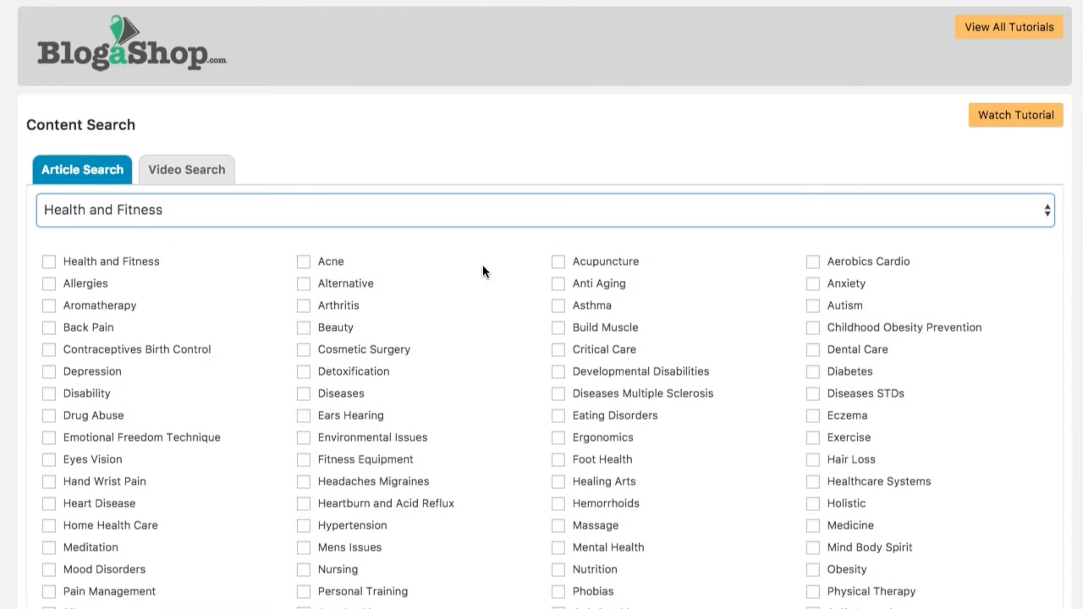
pyautogui.scroll(-3, 479, 280)
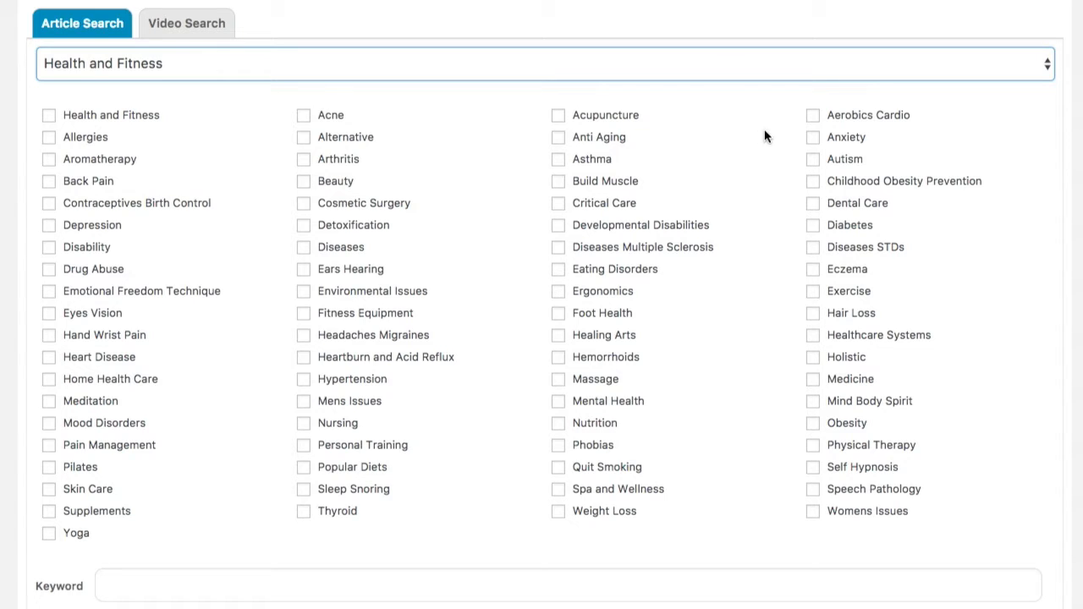
pyautogui.click(814, 116)
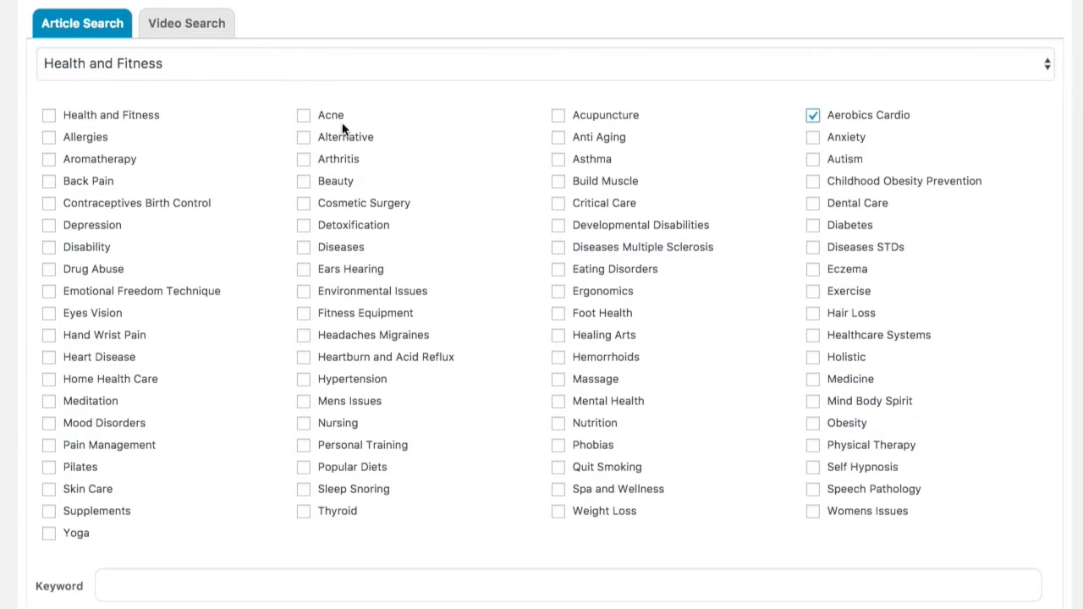
pyautogui.click(48, 118)
pyautogui.scroll(-15, 489, 312)
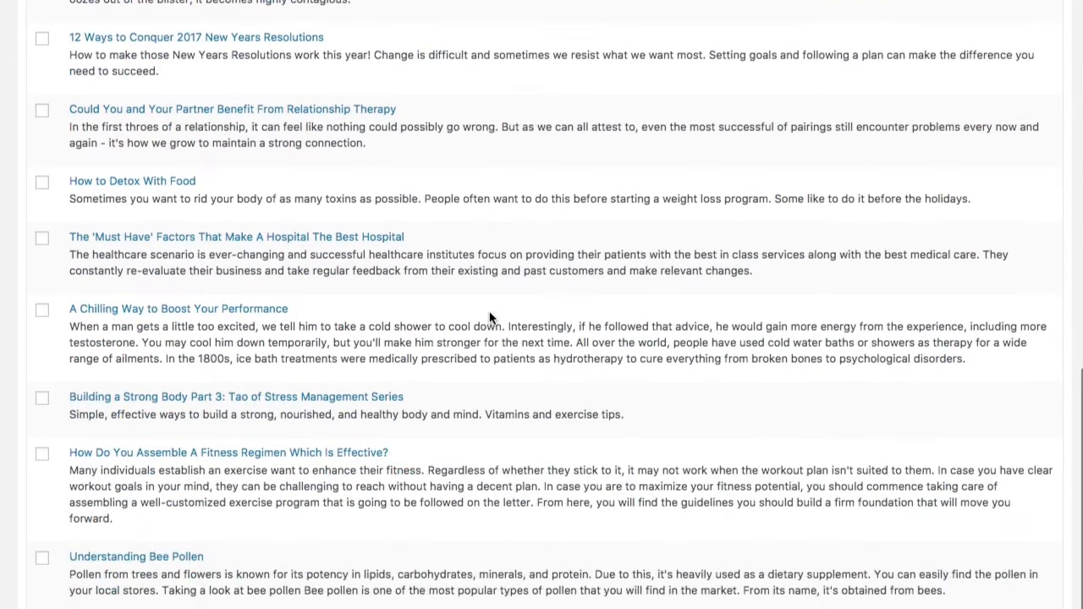
# Step: Preview the full text of the article "How to Detox With Food" from the results and close the preview
pyautogui.scroll(5, 450, 319)
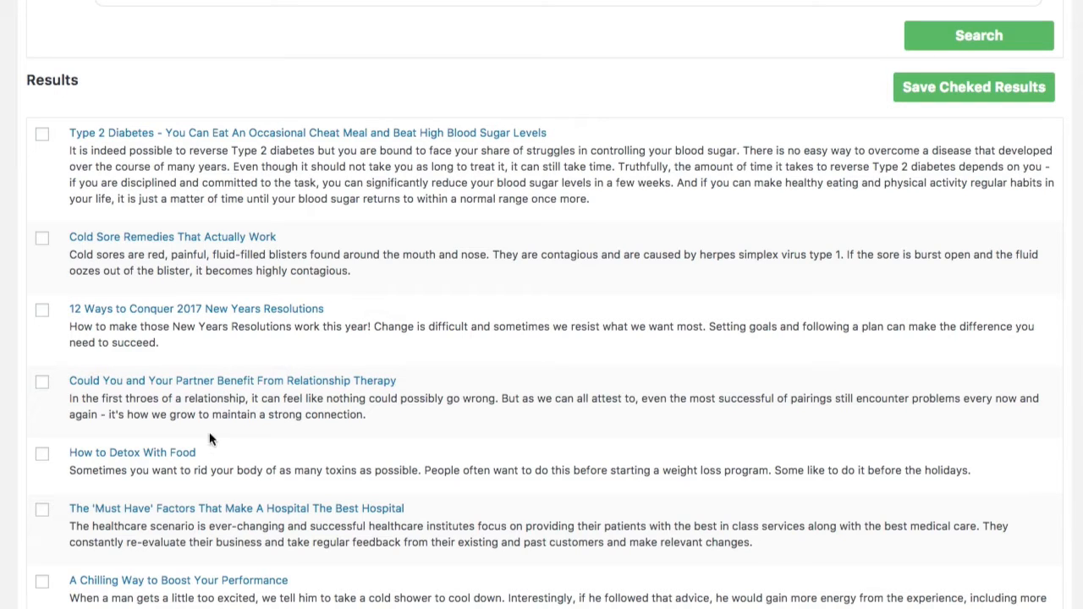
pyautogui.click(178, 454)
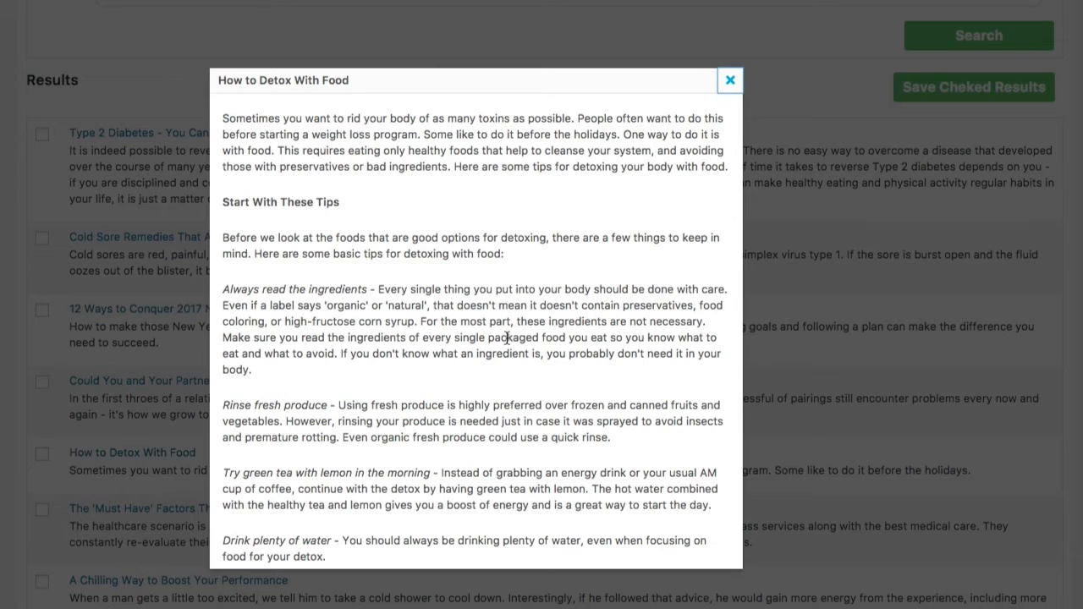
pyautogui.scroll(-5, 491, 305)
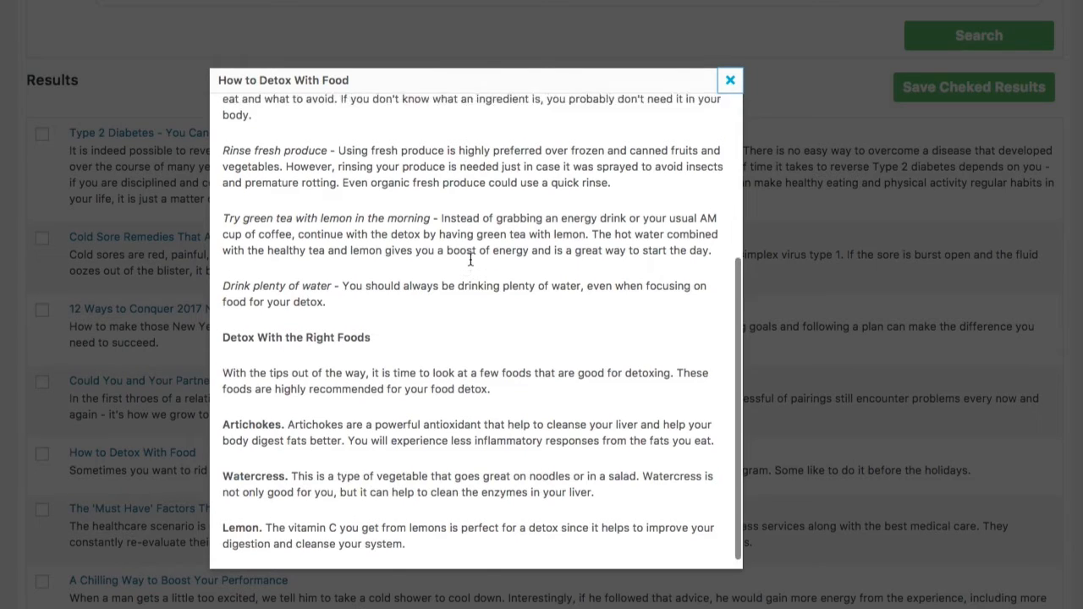
pyautogui.scroll(5, 471, 260)
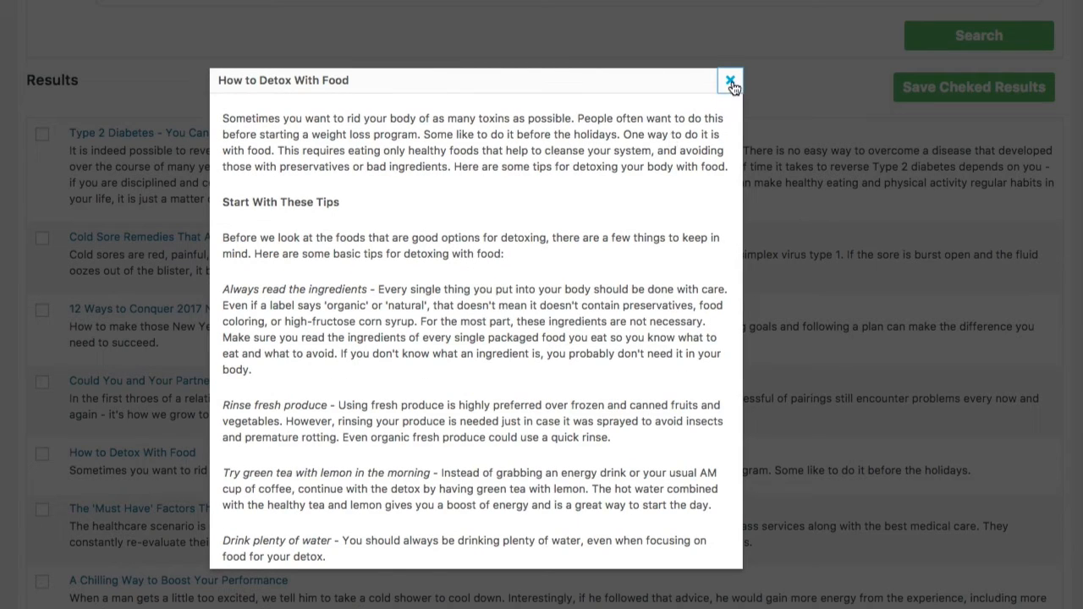
pyautogui.click(730, 81)
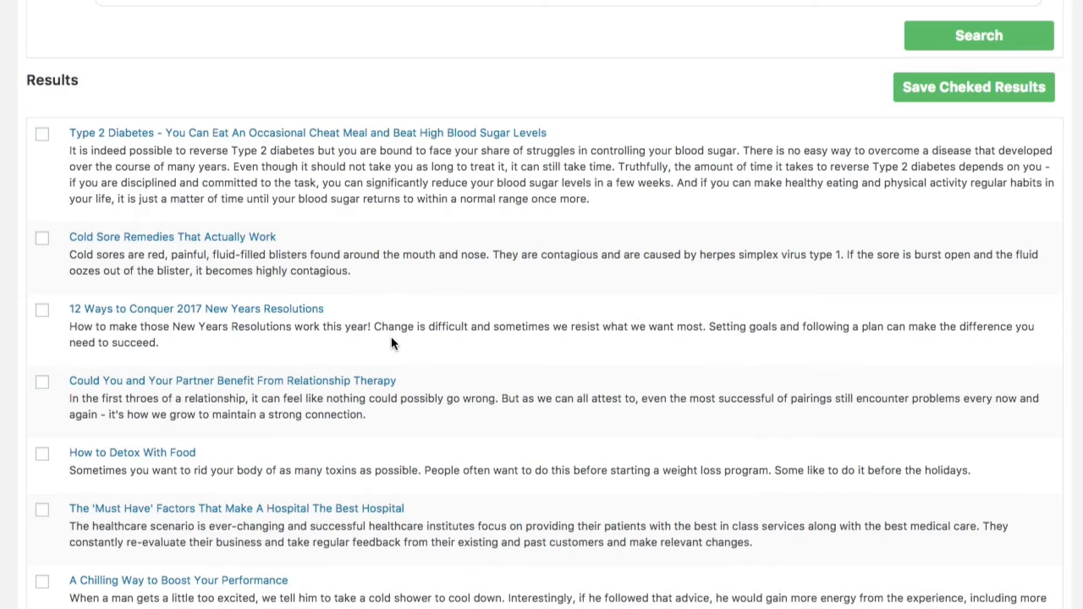
# Step: Save the article results "How to Detox With Food" and "A Chilling Way to Boost Your Performance"
pyautogui.scroll(-3, 391, 337)
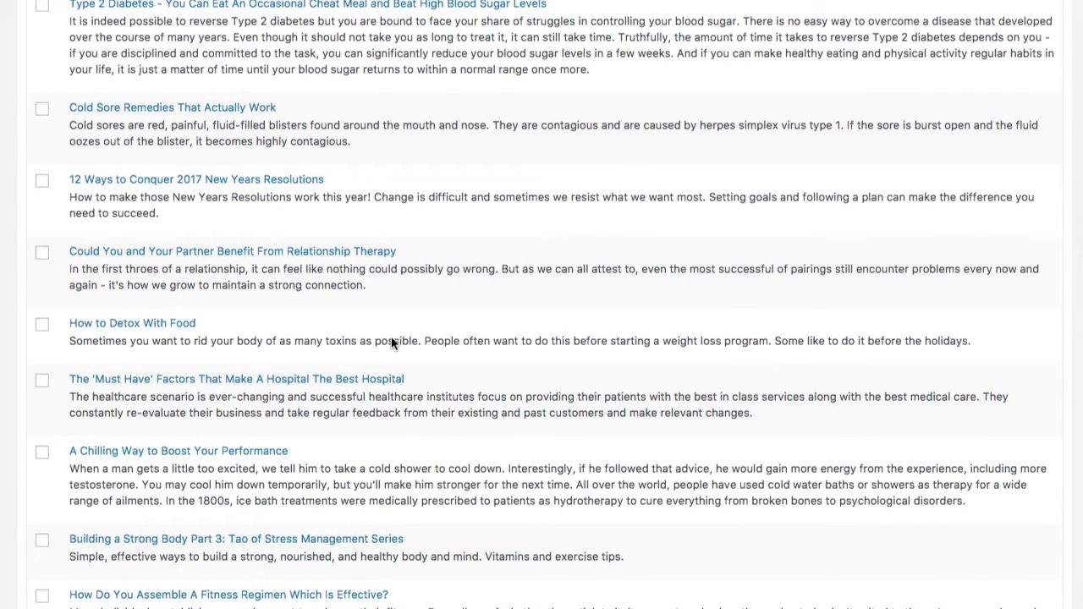
pyautogui.scroll(-2, 391, 336)
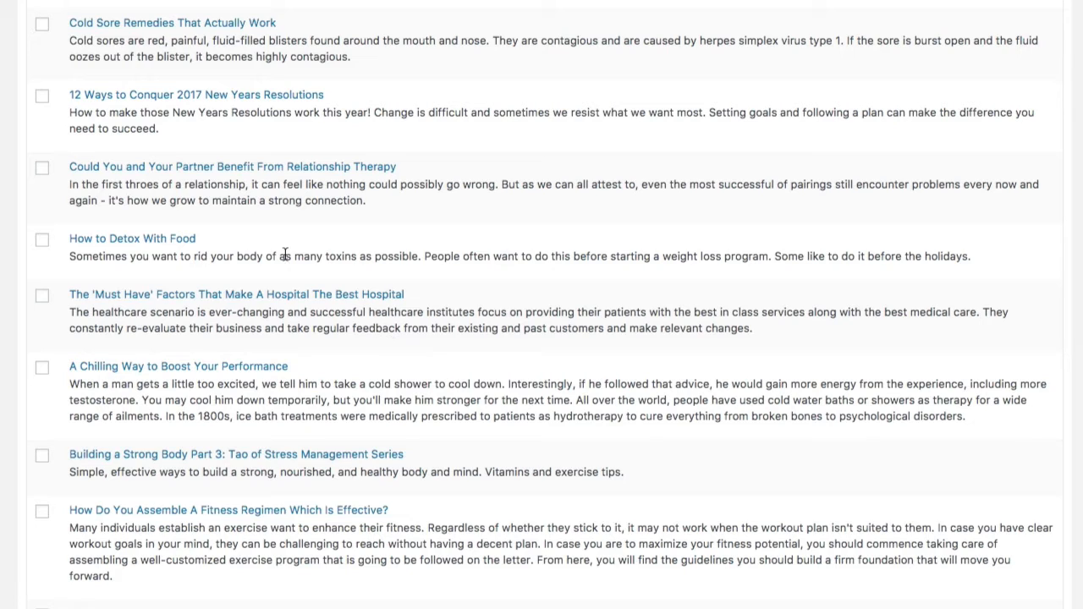
pyautogui.click(43, 242)
pyautogui.click(42, 369)
pyautogui.scroll(4, 556, 334)
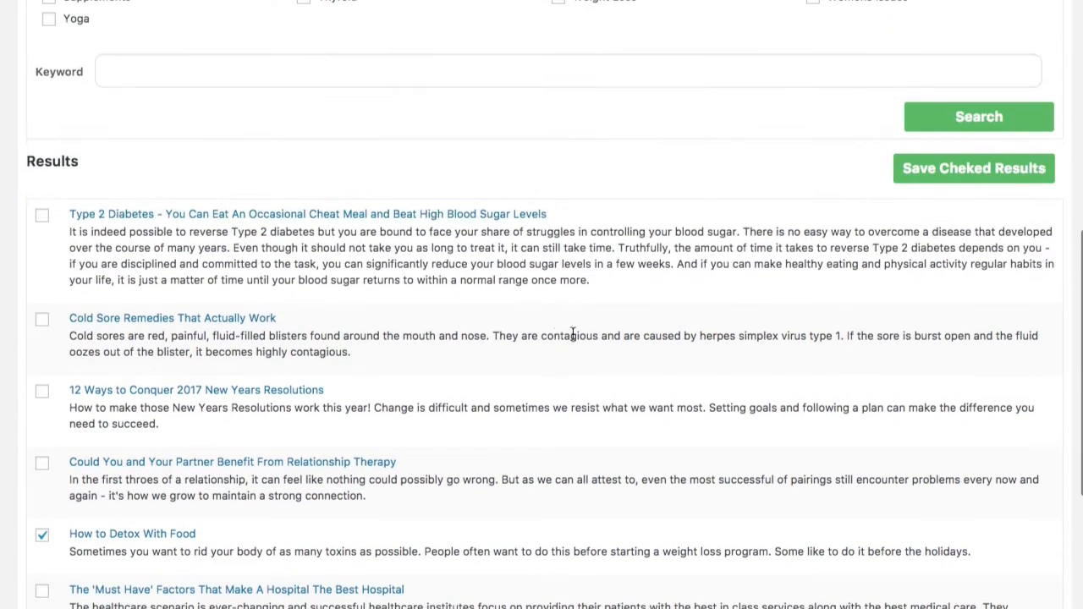
pyautogui.click(1001, 167)
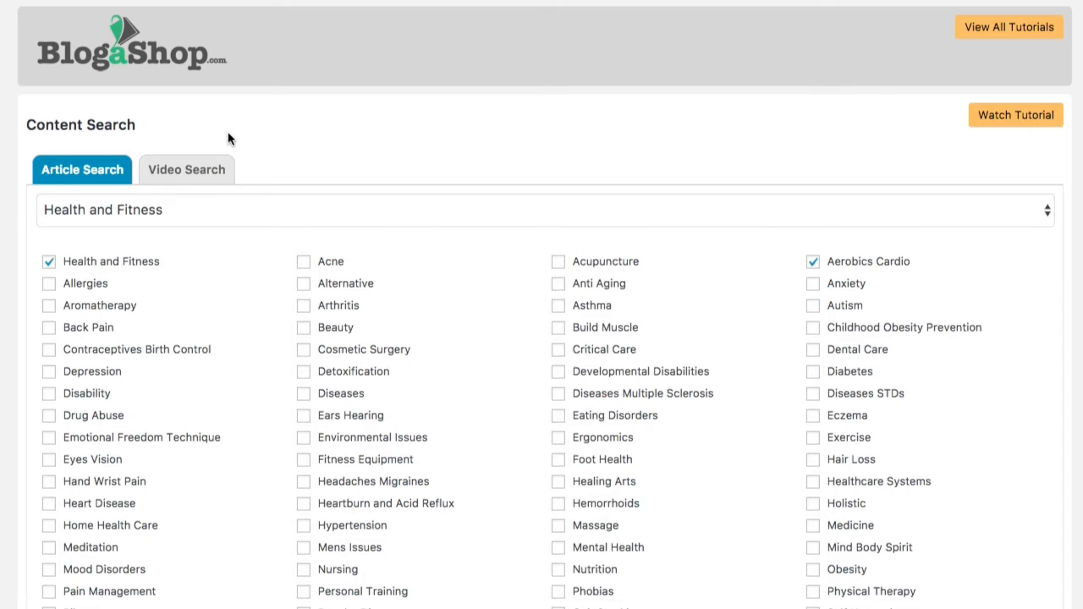
# Step: Search for videos with the keyword "fitness"
pyautogui.click(186, 174)
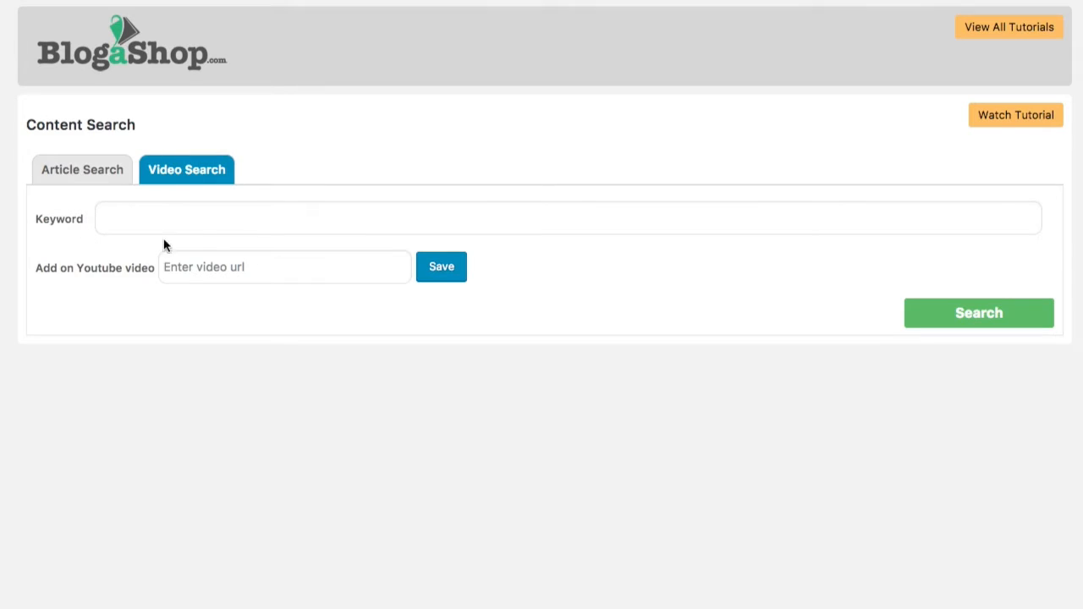
pyautogui.click(149, 218)
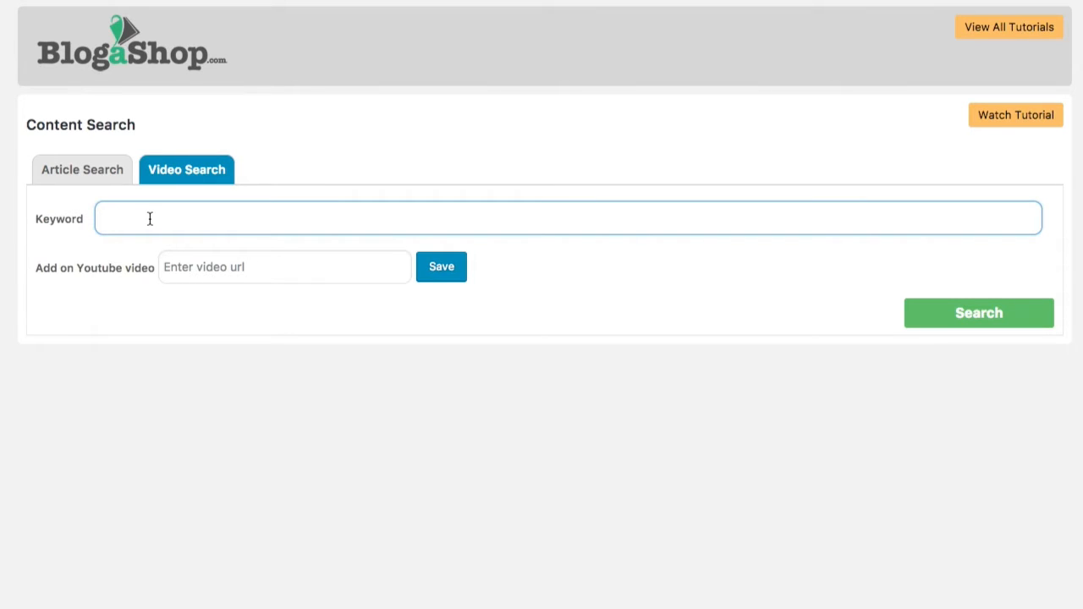
pyautogui.write('fitness')
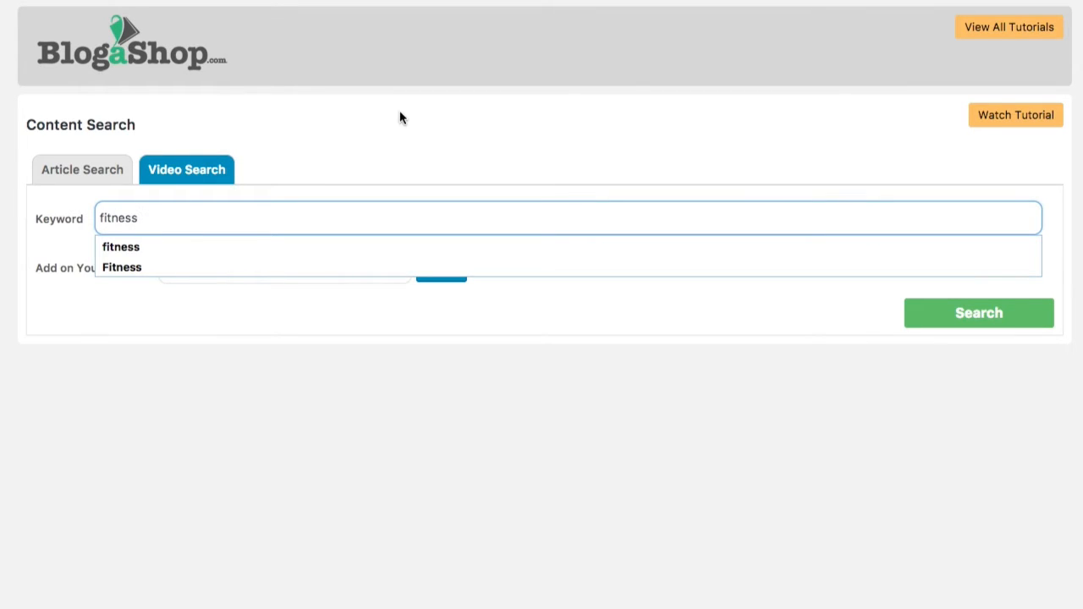
pyautogui.click(401, 117)
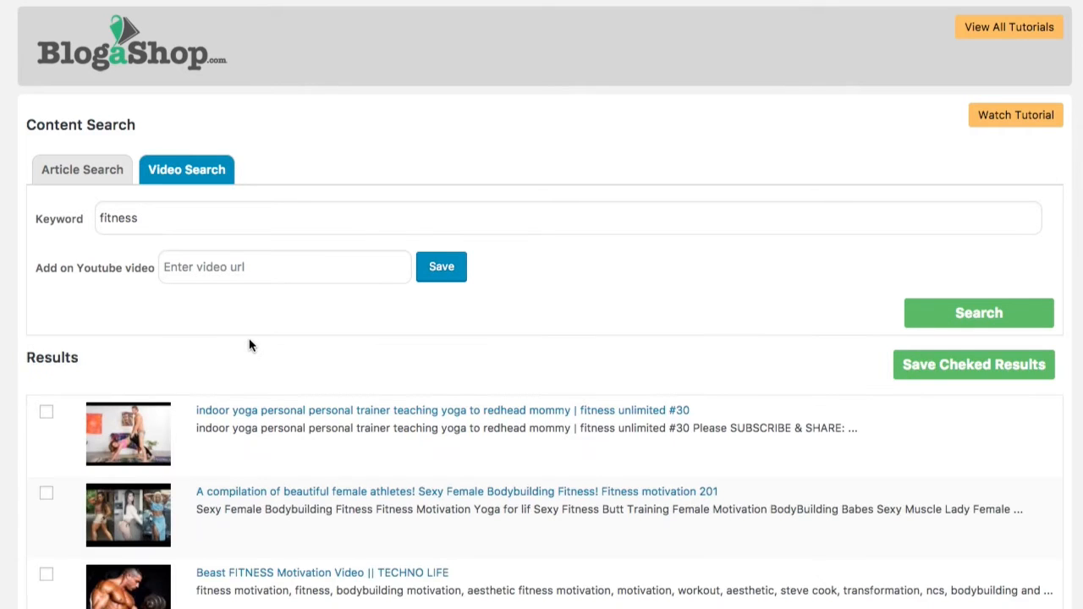
# Step: Save the video result "Beast FITNESS Motivation Video || TECHNO LIFE"
pyautogui.scroll(-2, 249, 341)
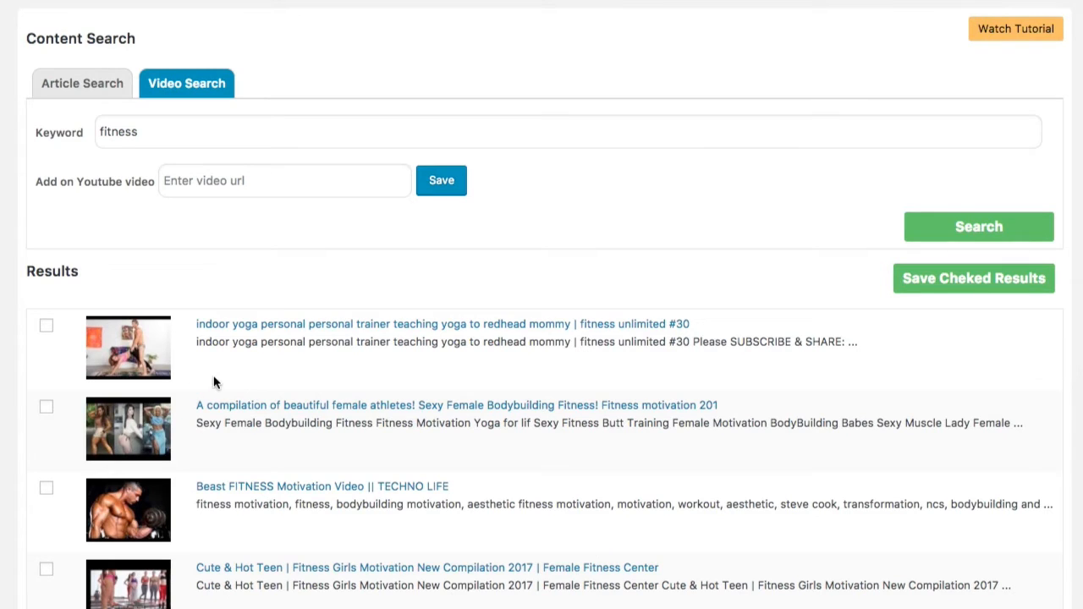
pyautogui.click(47, 490)
pyautogui.scroll(-5, 321, 455)
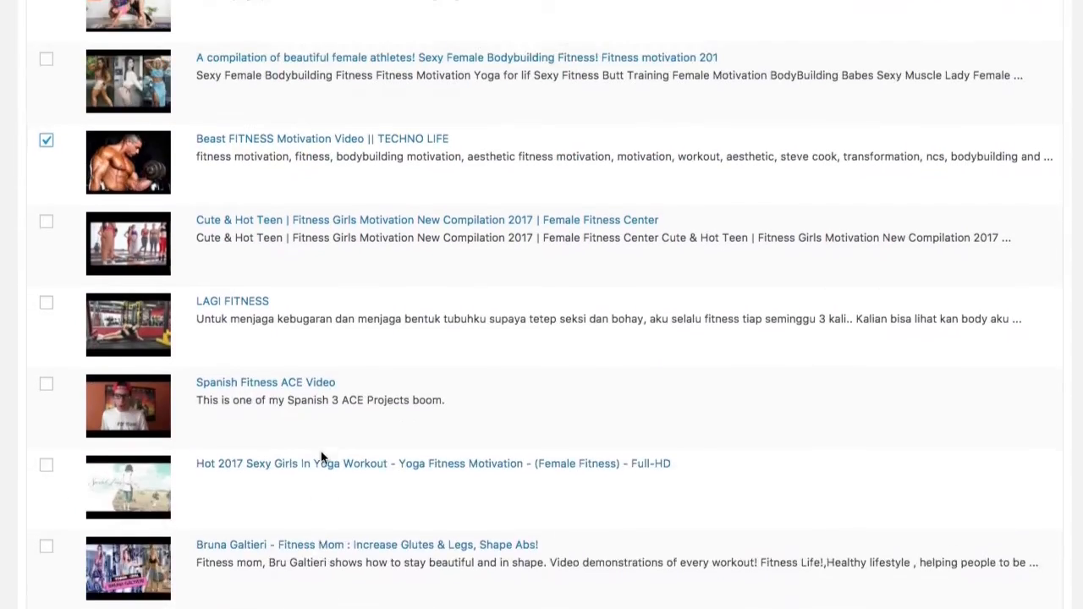
pyautogui.scroll(3, 350, 406)
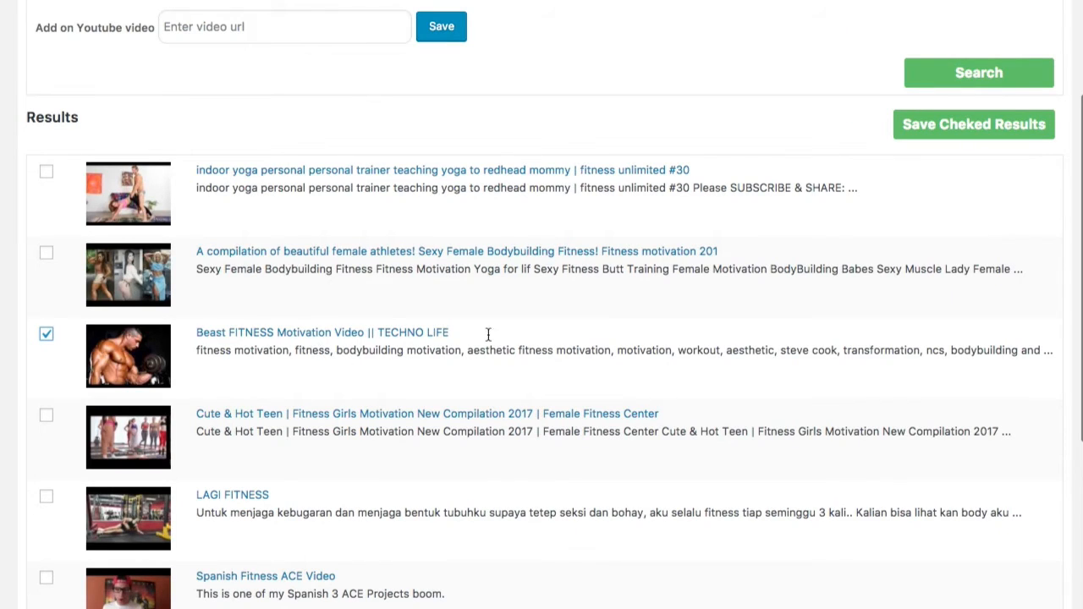
pyautogui.scroll(2, 595, 288)
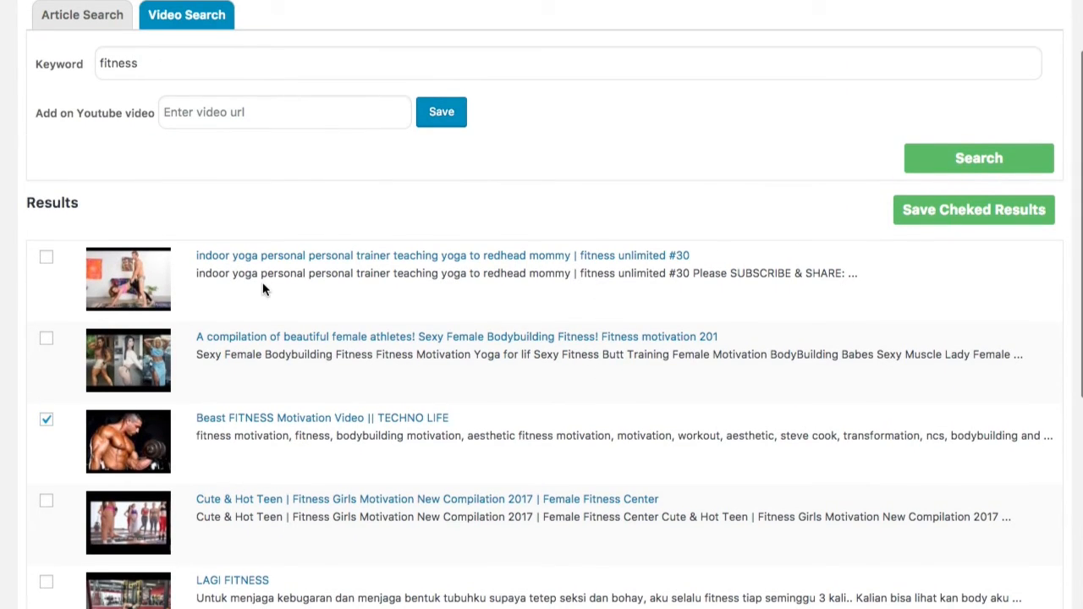
pyautogui.scroll(3, 262, 289)
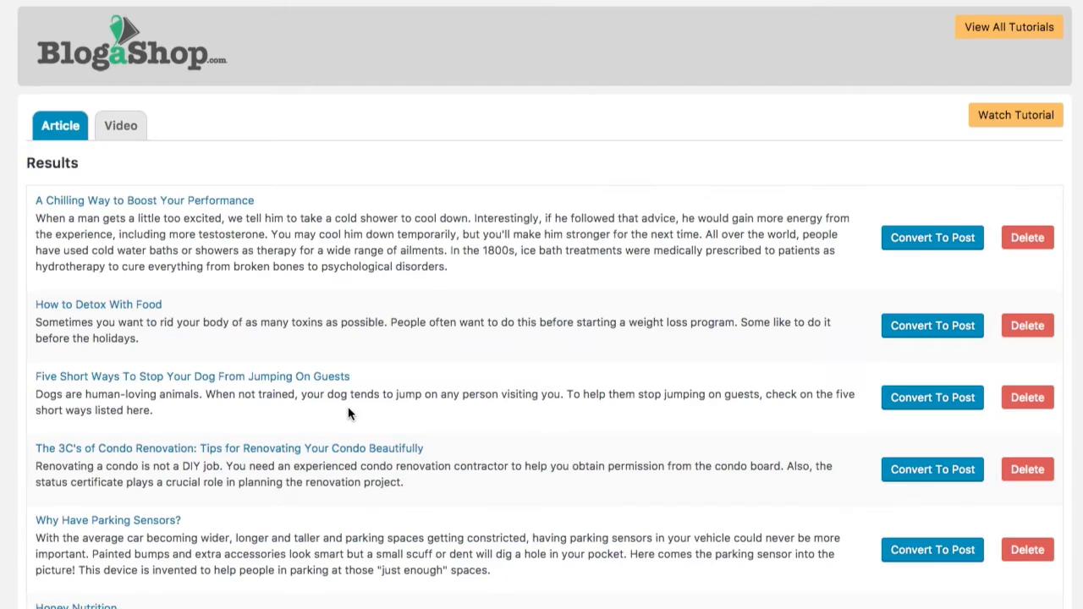
# Step: Review the list of saved articles and the list of saved videos
pyautogui.scroll(-5, 481, 365)
pyautogui.scroll(-2, 480, 369)
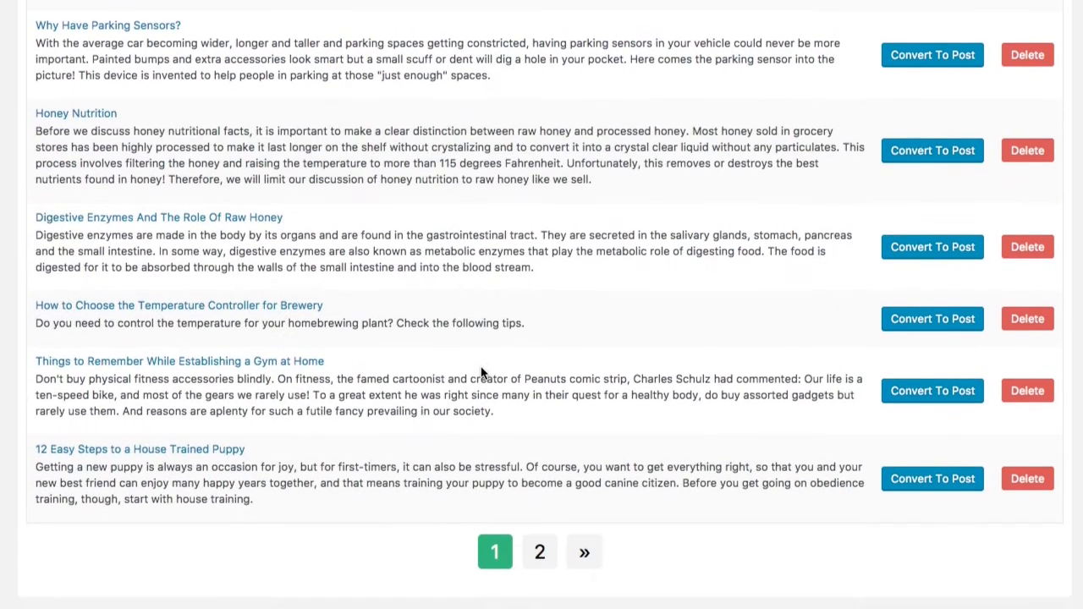
pyautogui.scroll(7, 481, 373)
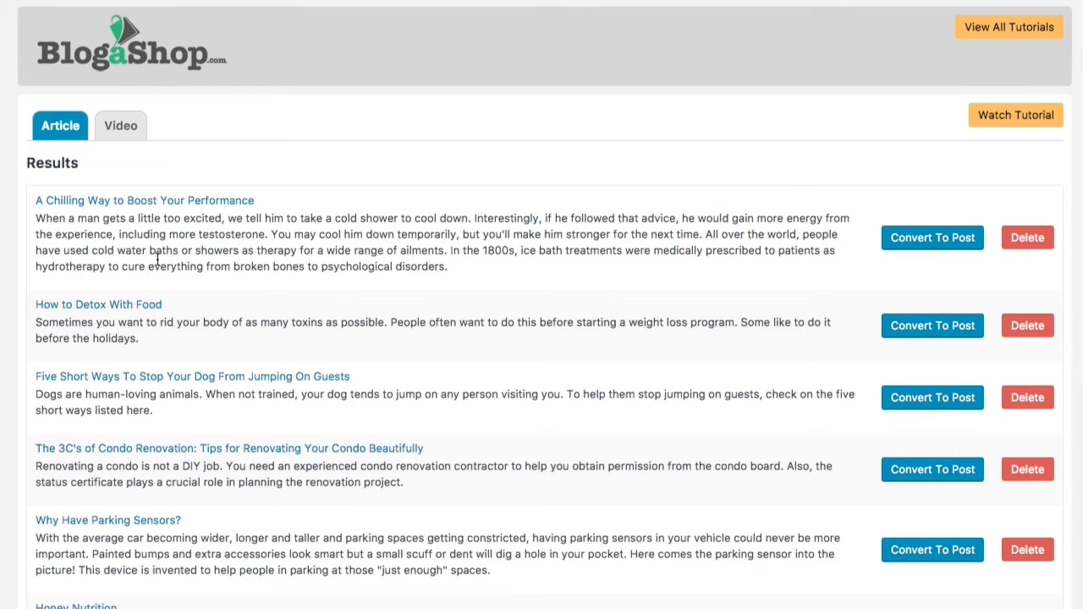
pyautogui.click(131, 133)
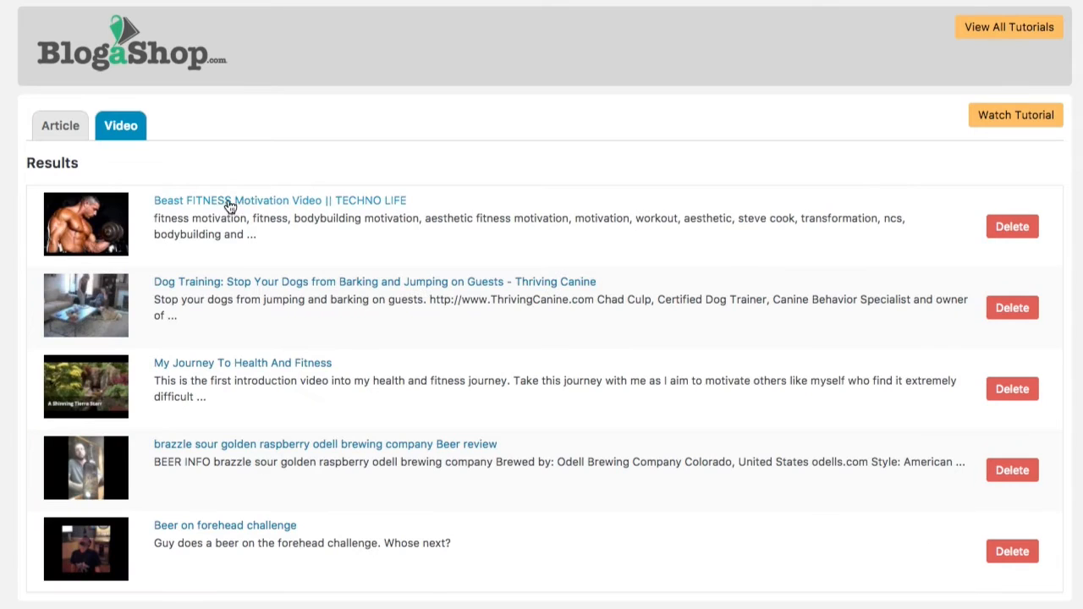
# Step: Convert the saved article "How to Detox With Food" to a post and read through its content
pyautogui.click(65, 132)
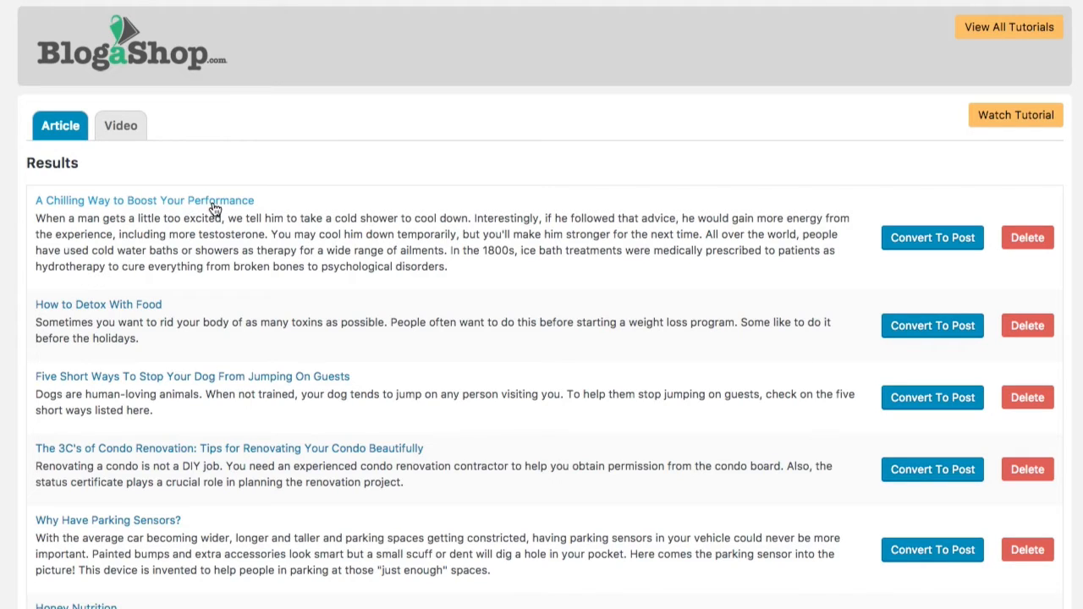
pyautogui.click(936, 333)
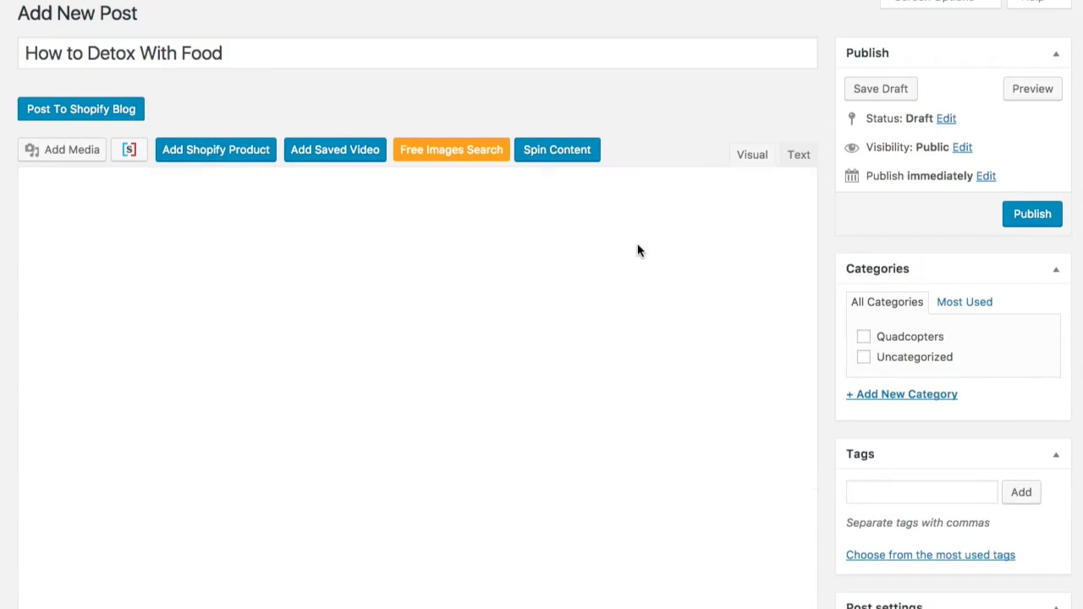
pyautogui.scroll(-8, 494, 311)
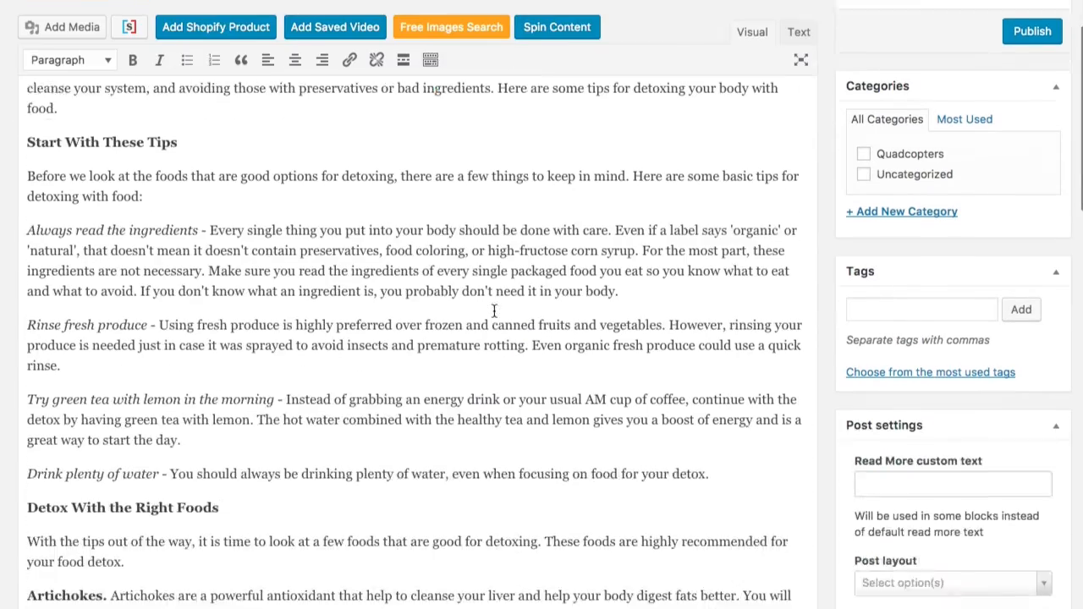
pyautogui.scroll(7, 494, 311)
pyautogui.scroll(2, 495, 311)
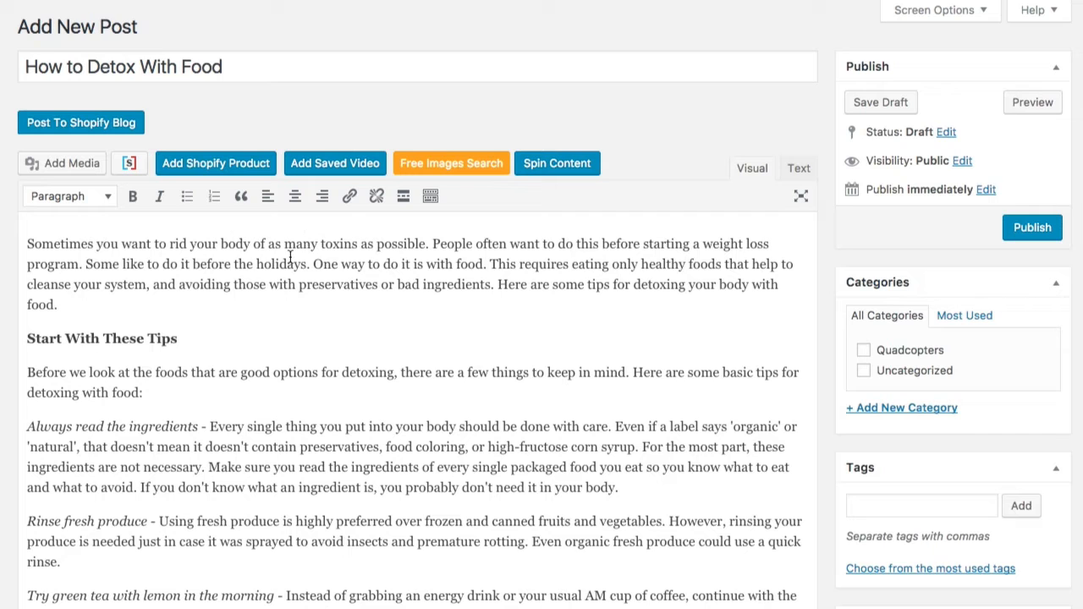
pyautogui.scroll(-1, 290, 258)
pyautogui.scroll(1, 291, 254)
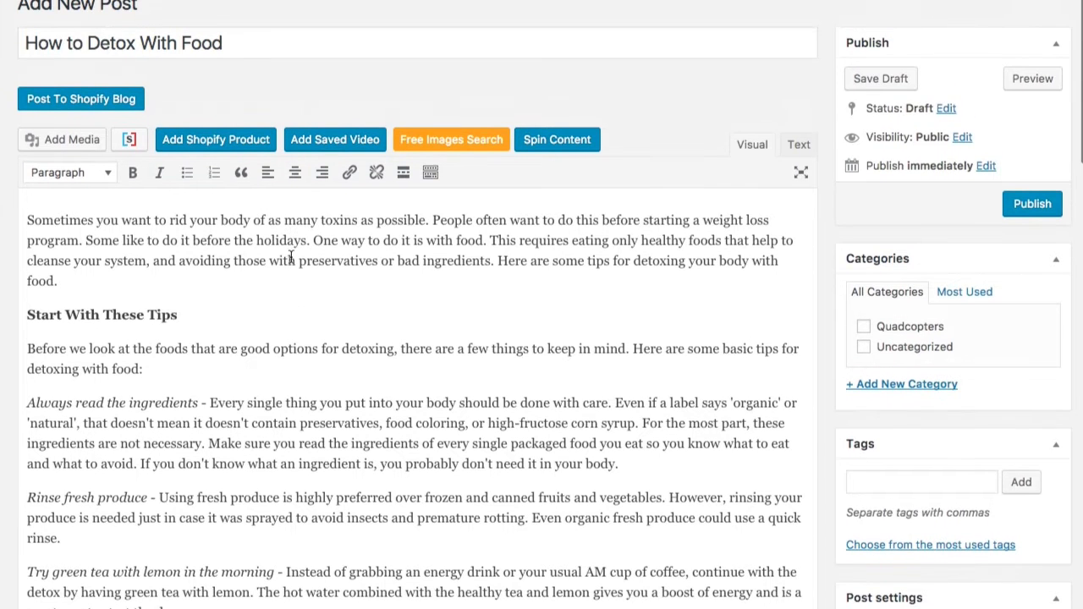
# Step: Generate a spun version of the post's content with Spin Rewriter and read through the rewritten text
pyautogui.click(574, 146)
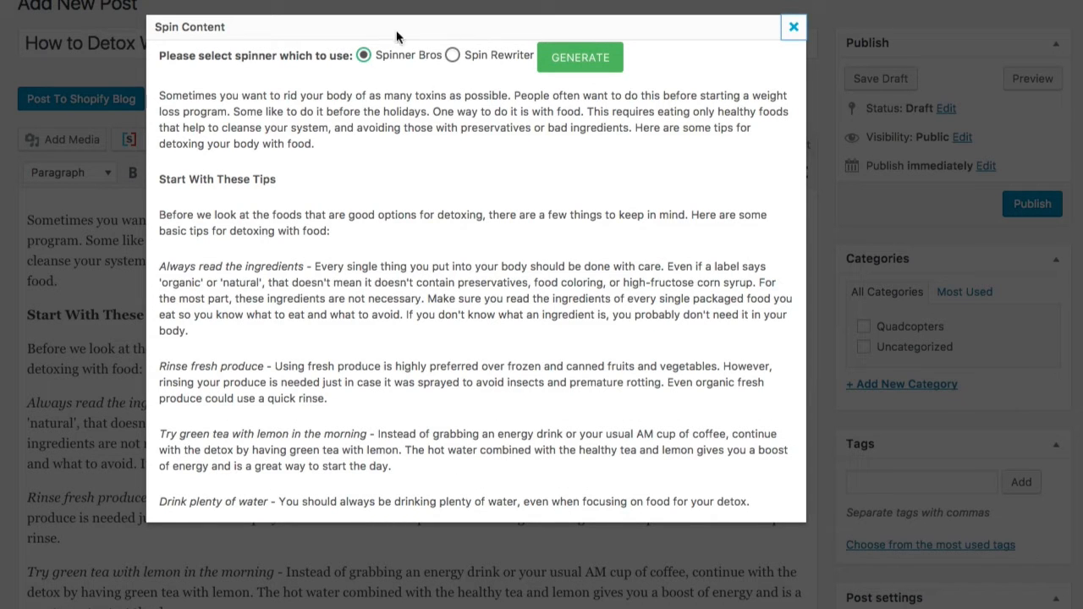
pyautogui.click(453, 56)
pyautogui.click(592, 61)
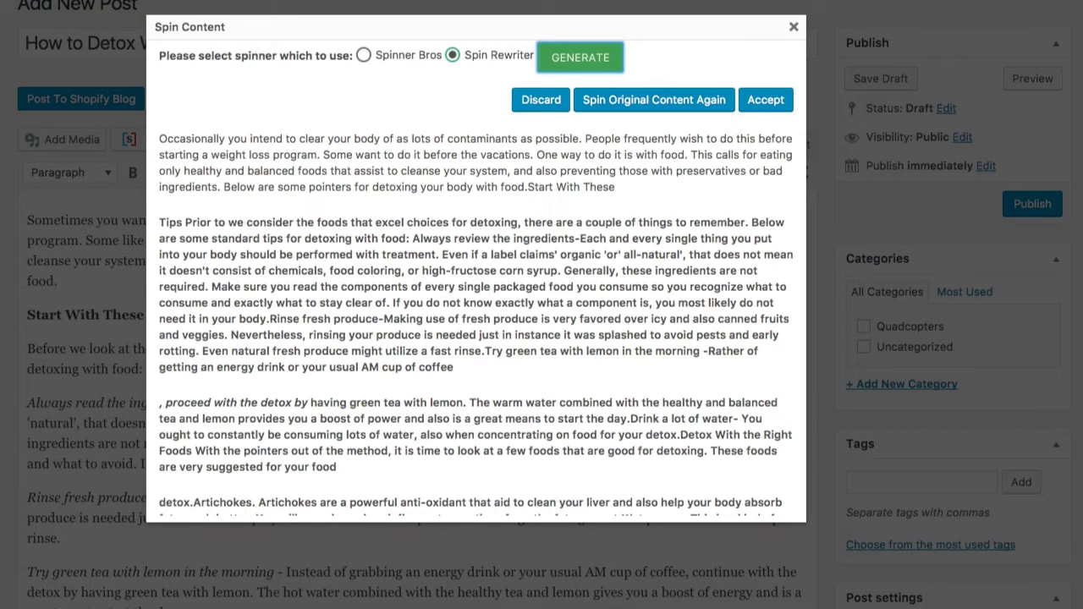
pyautogui.scroll(-2, 381, 241)
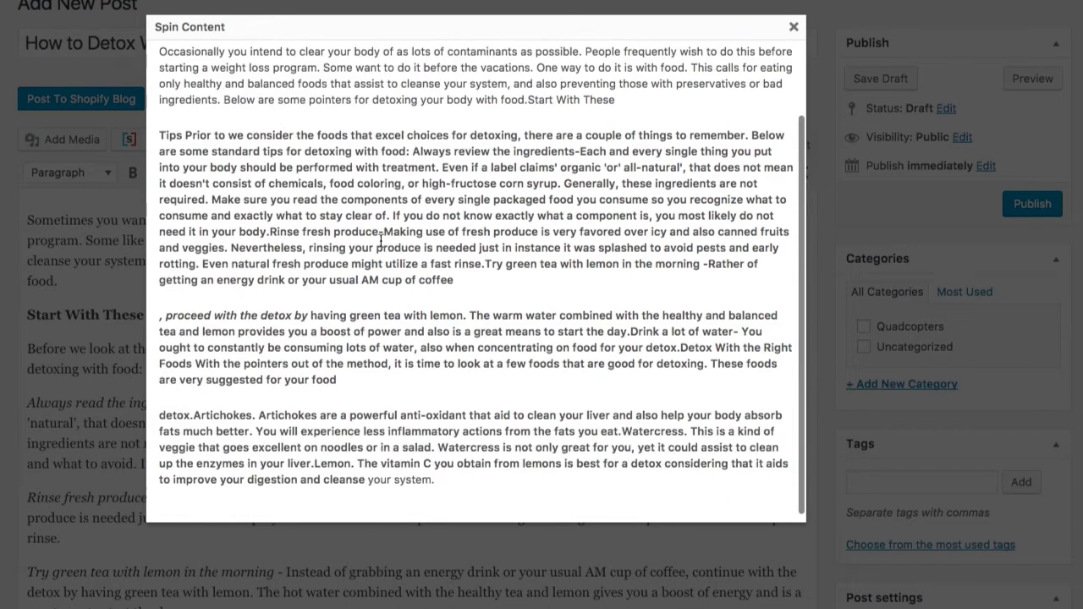
pyautogui.scroll(2, 380, 240)
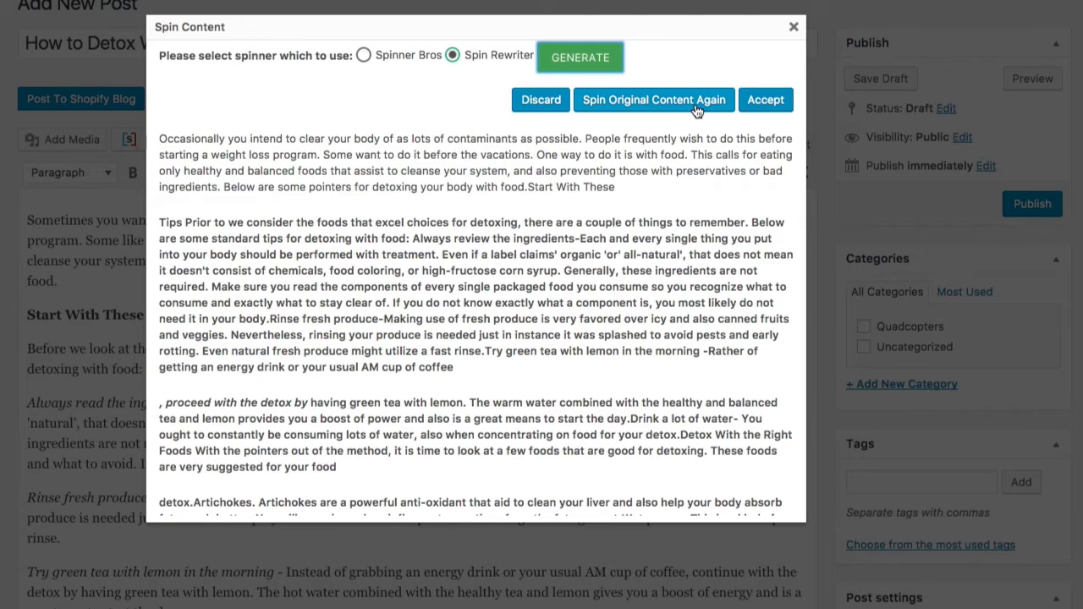
# Step: Accept the spun content for the post and review the draft down to its SEO title and description
pyautogui.click(760, 102)
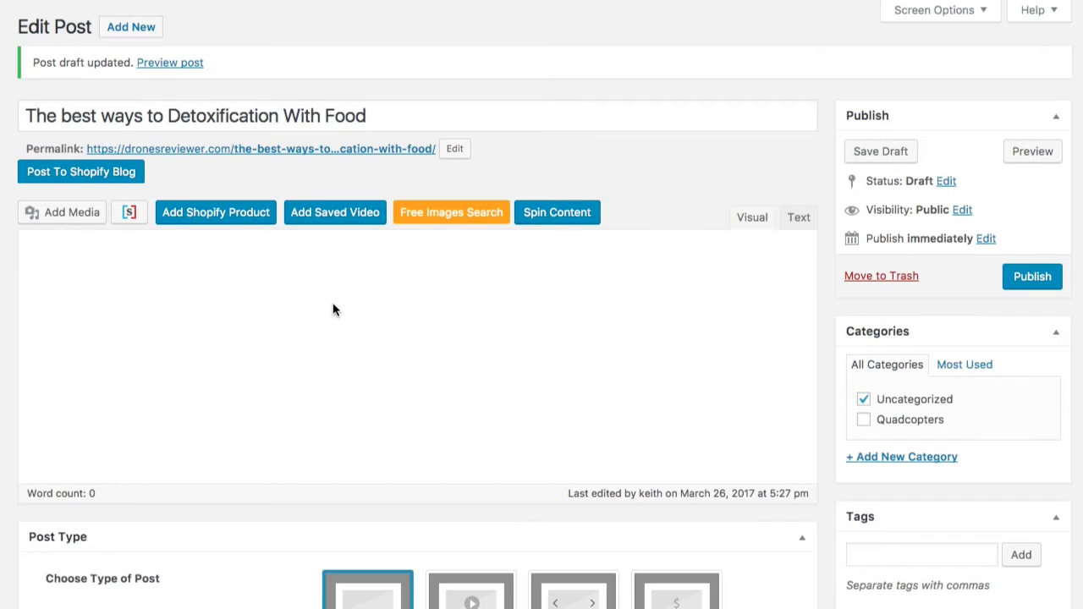
pyautogui.scroll(-4, 339, 326)
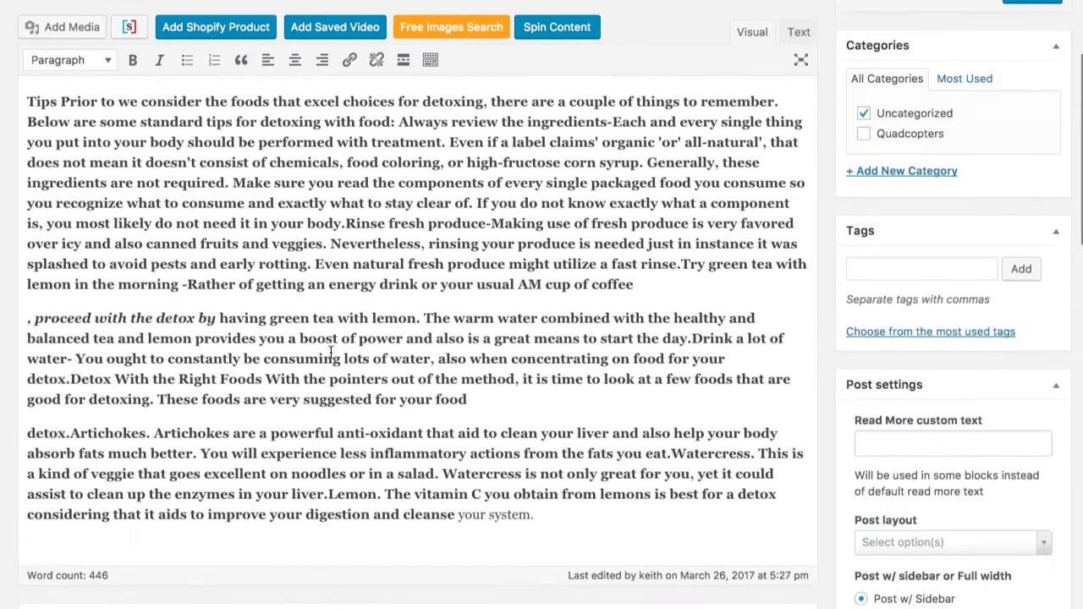
pyautogui.scroll(-1, 339, 328)
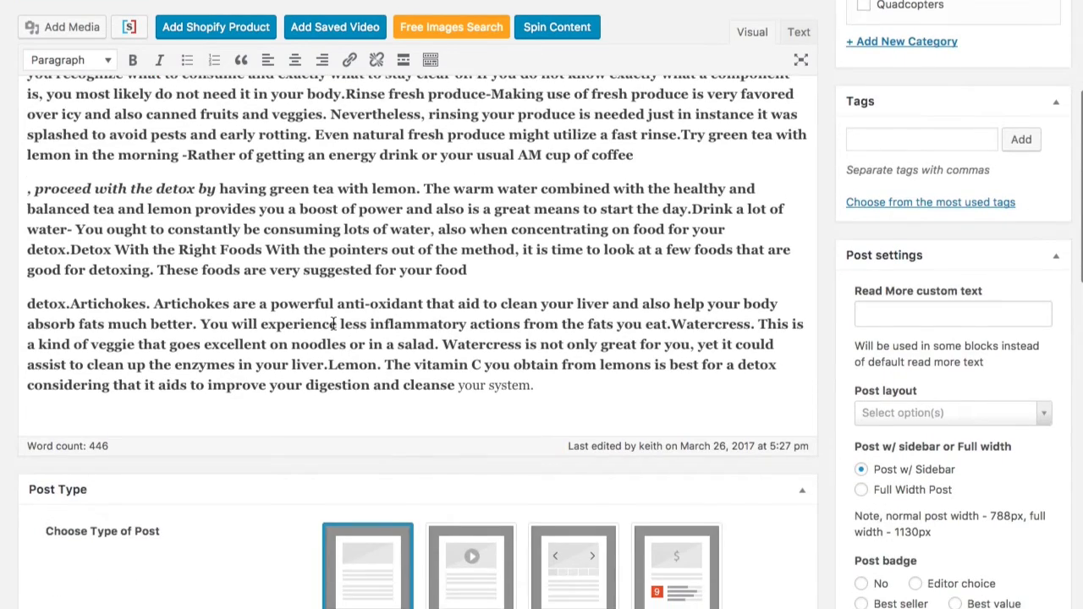
pyautogui.scroll(-3, 334, 324)
pyautogui.scroll(3, 335, 324)
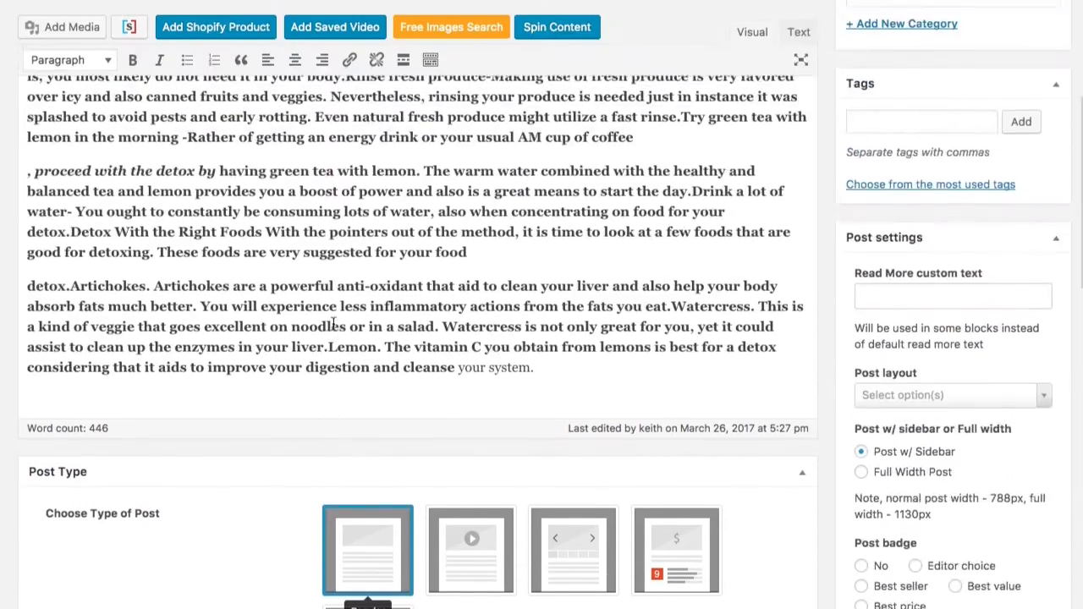
pyautogui.scroll(-7, 334, 324)
pyautogui.scroll(2, 334, 324)
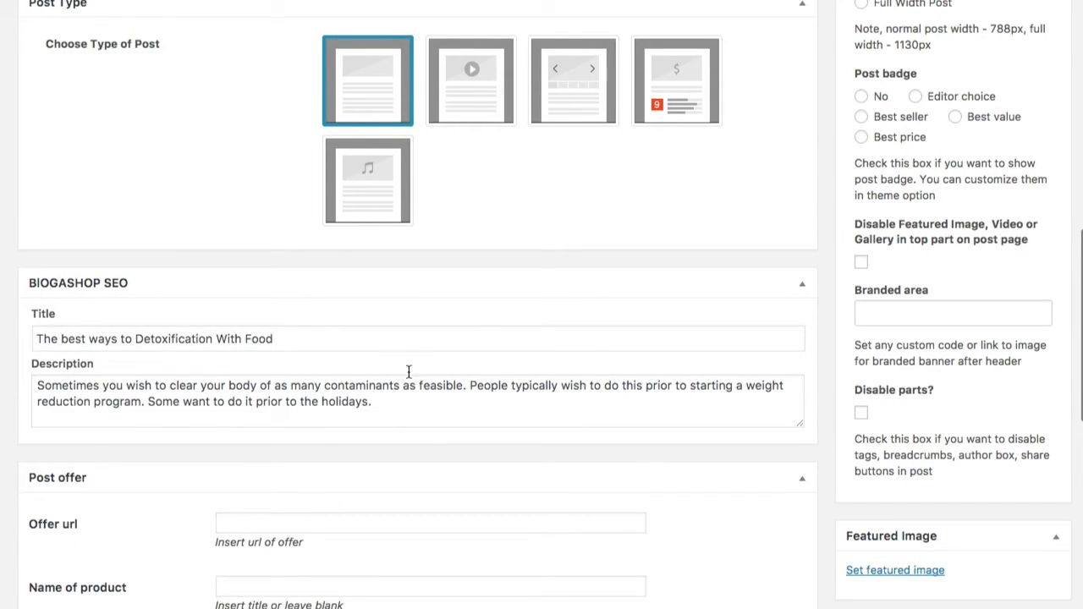
pyautogui.scroll(5, 467, 330)
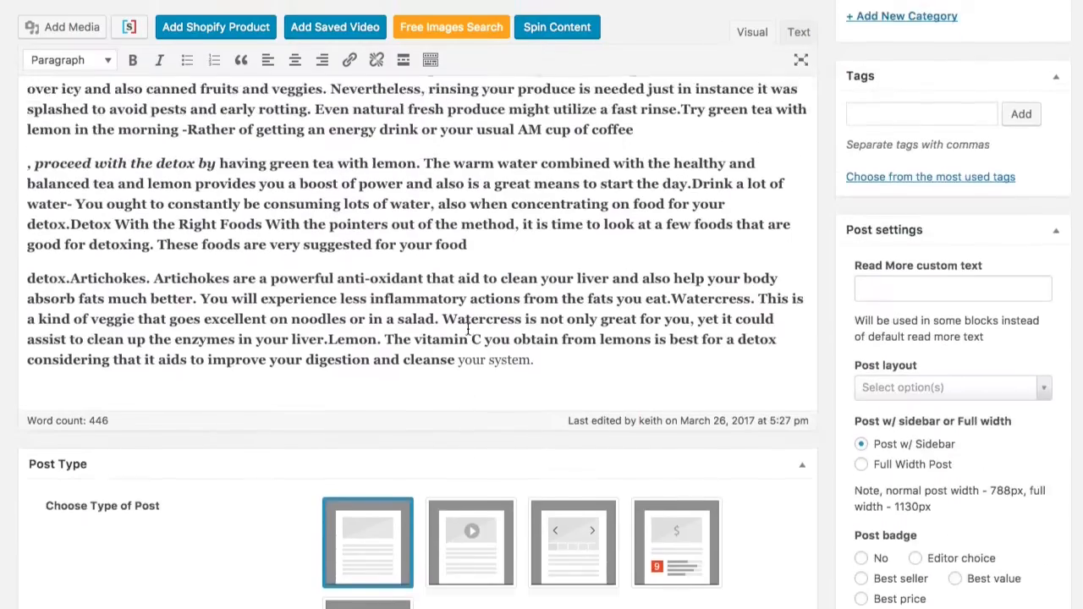
pyautogui.scroll(5, 468, 329)
pyautogui.click(884, 126)
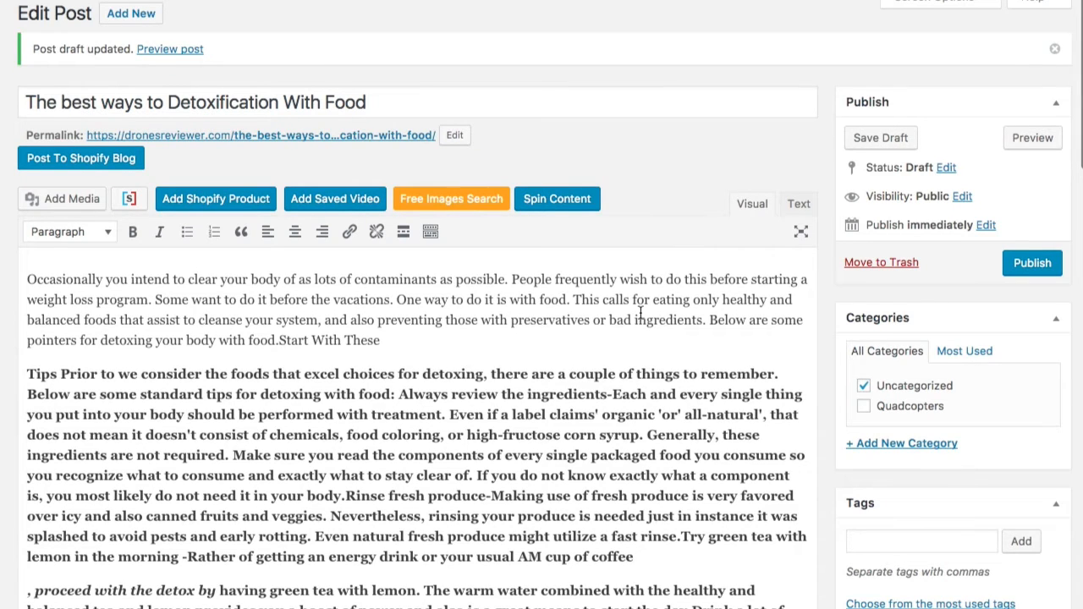
# Step: Add the tags "fitness" and "detox" to the post
pyautogui.scroll(-1, 669, 341)
pyautogui.scroll(-1, 669, 341)
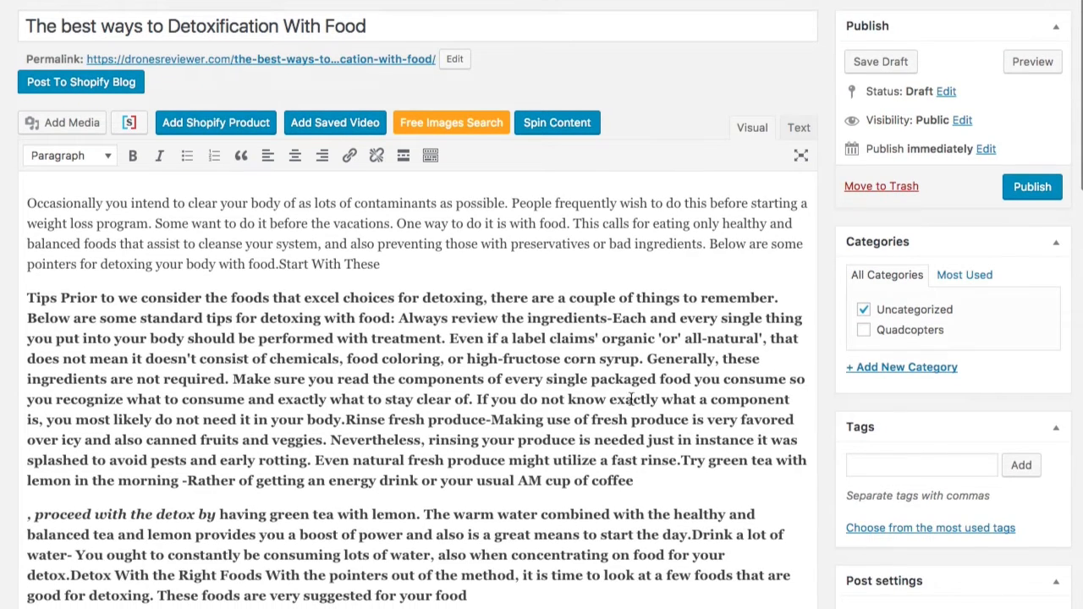
pyautogui.click(869, 467)
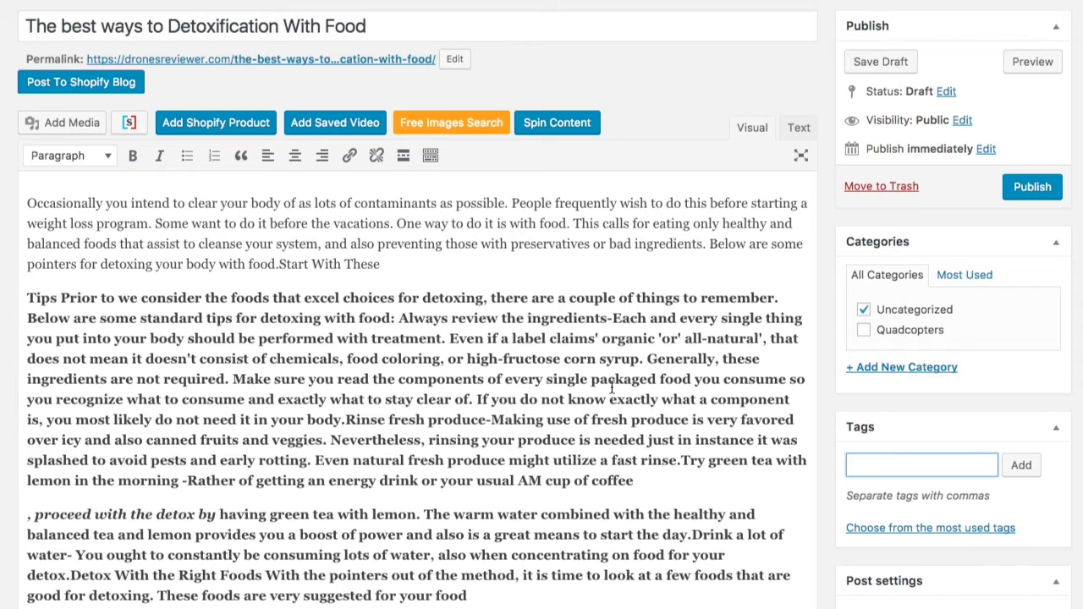
pyautogui.write('fitness')
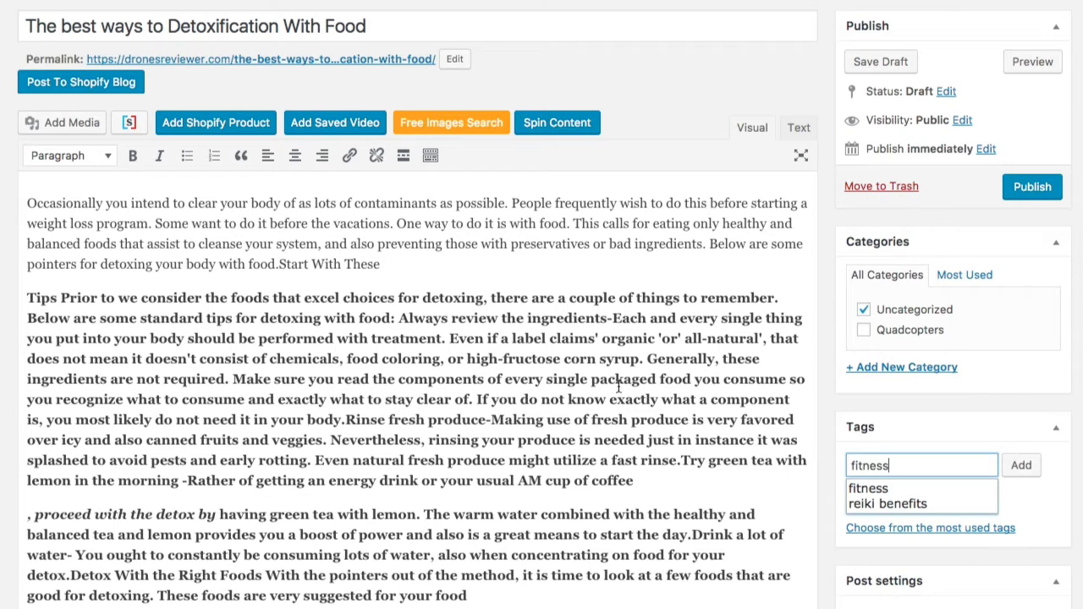
pyautogui.click(1022, 470)
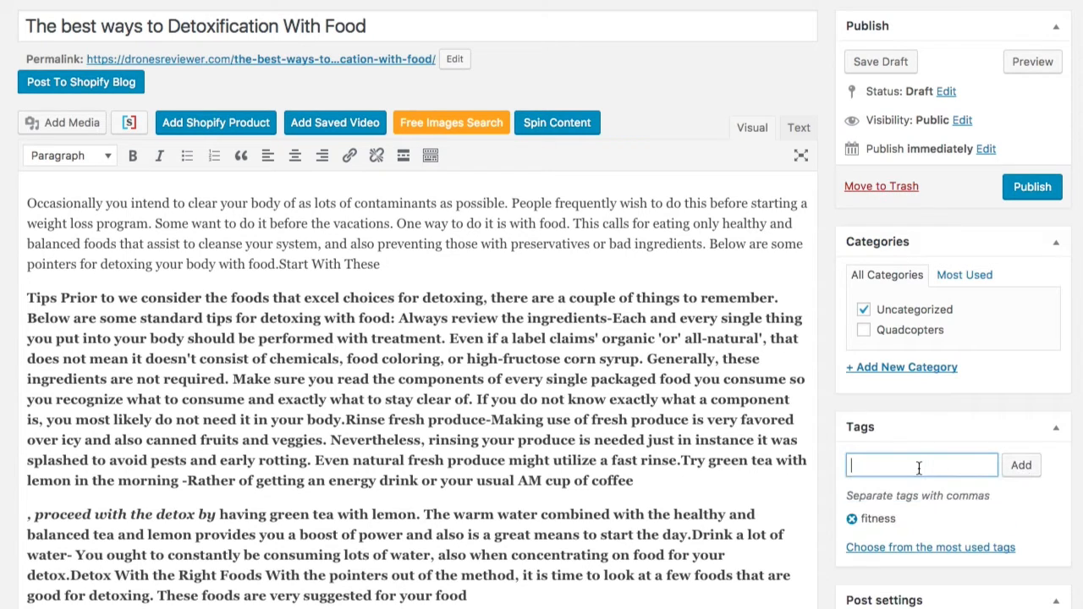
pyautogui.write('detox')
pyautogui.click(1023, 466)
# Step: Select the apples picture health-1.jpg from the media library for the post's featured image
pyautogui.scroll(-3, 648, 340)
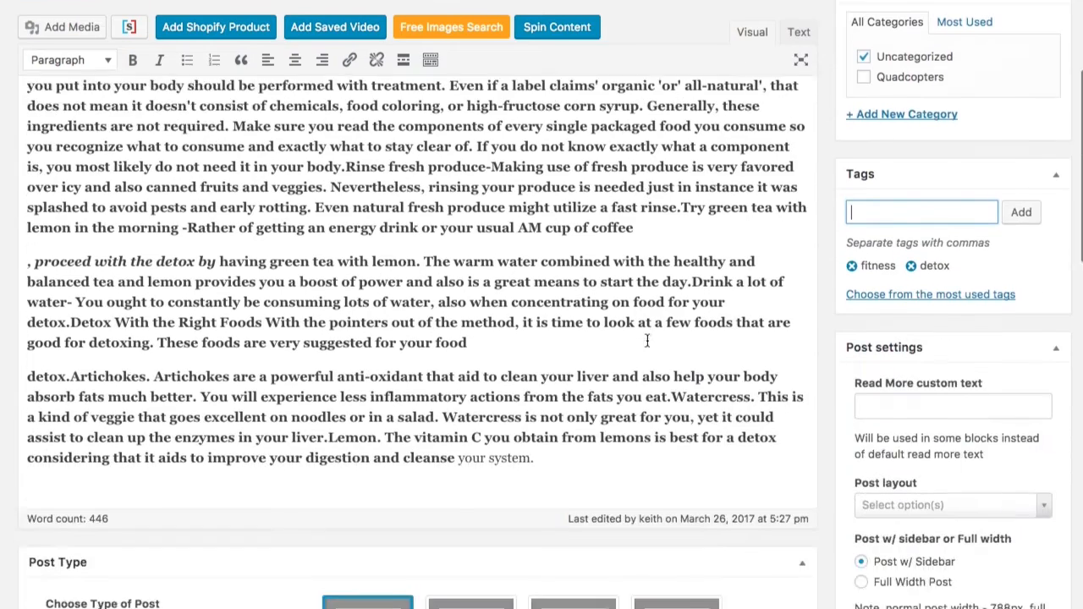
pyautogui.scroll(-4, 648, 341)
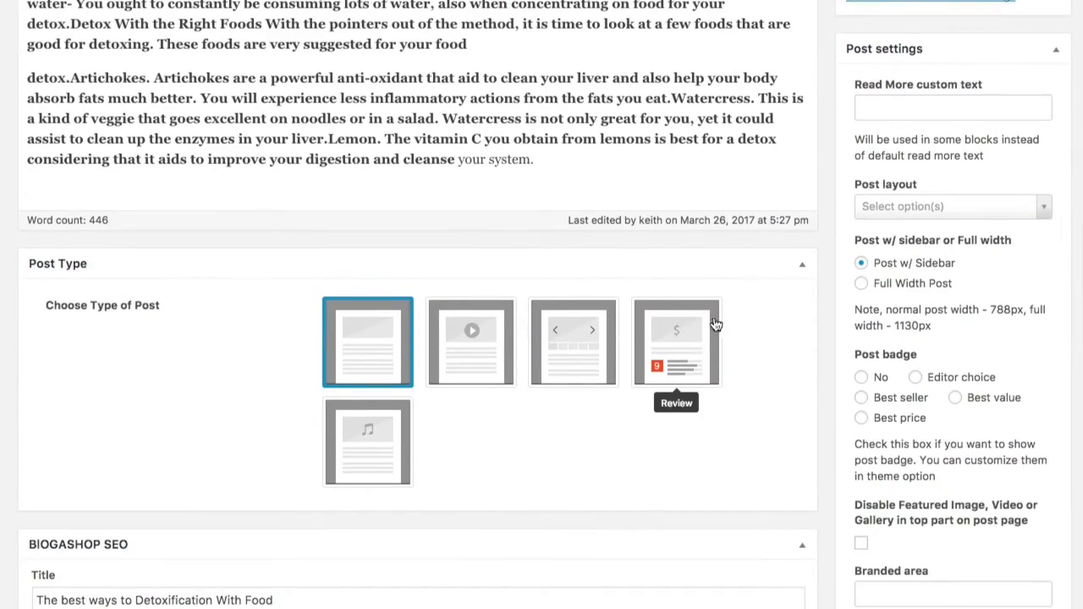
pyautogui.scroll(-1, 813, 287)
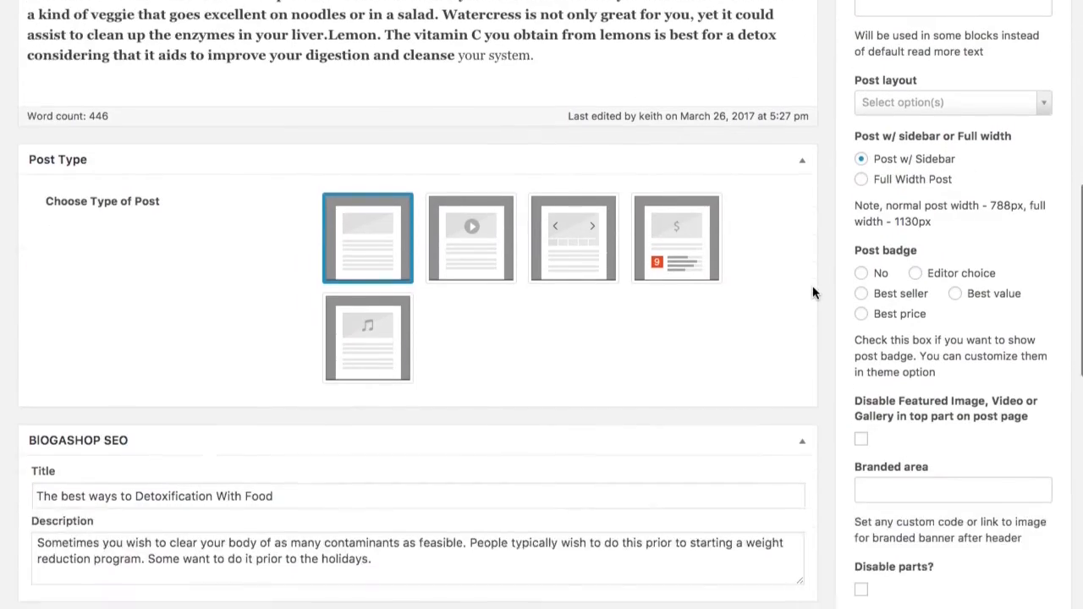
pyautogui.scroll(-1, 813, 293)
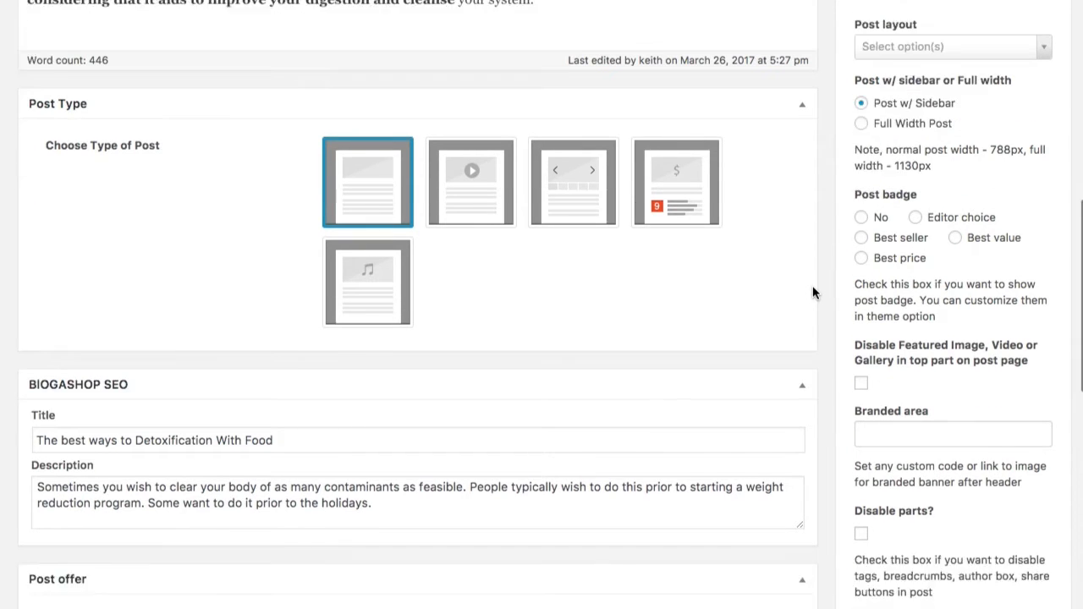
pyautogui.scroll(-3, 813, 290)
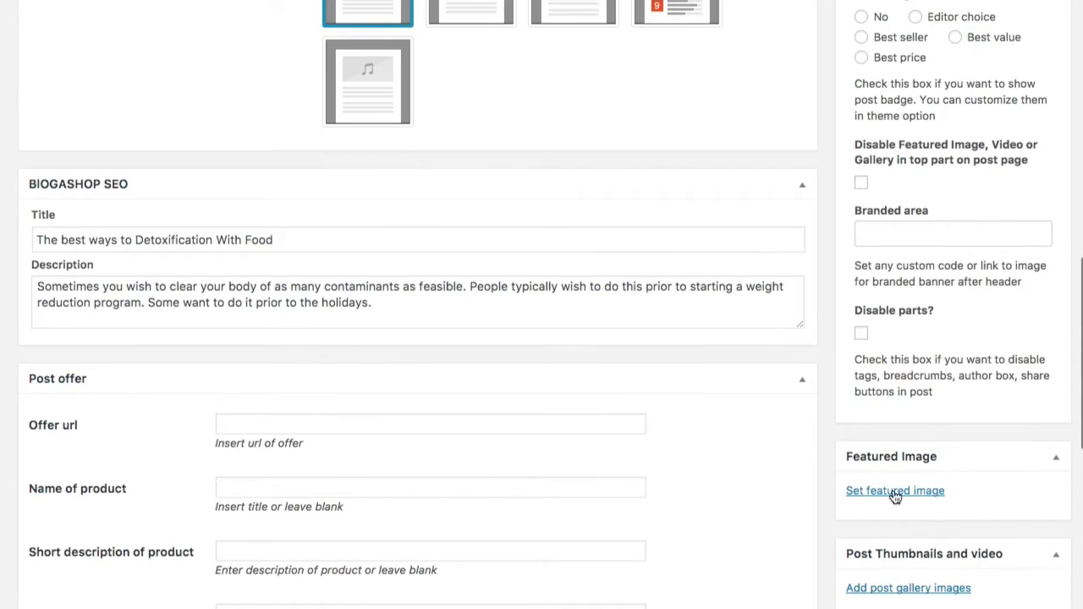
pyautogui.click(896, 493)
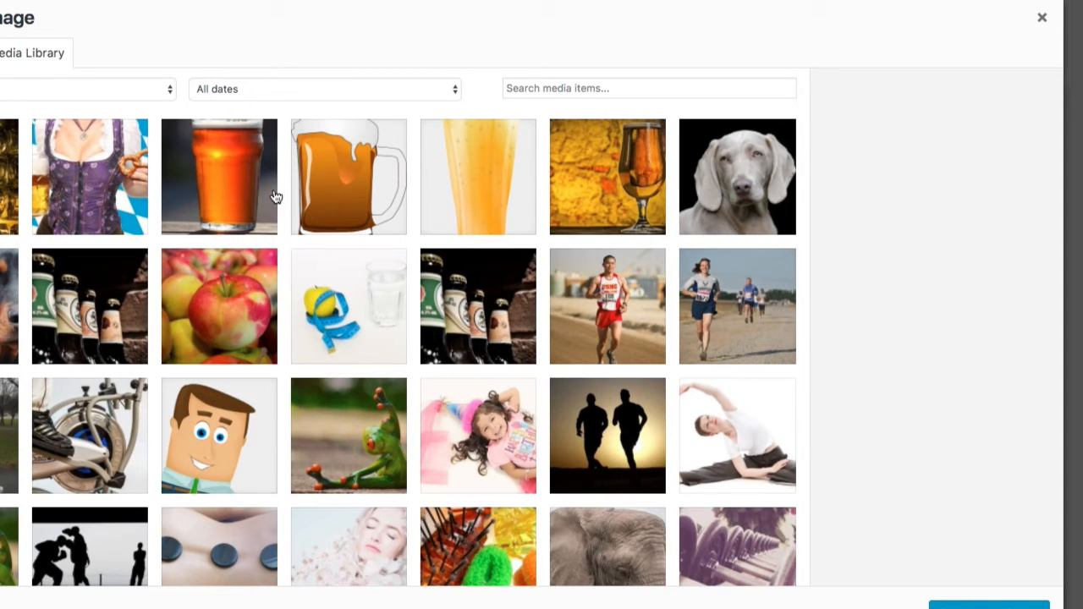
pyautogui.click(209, 298)
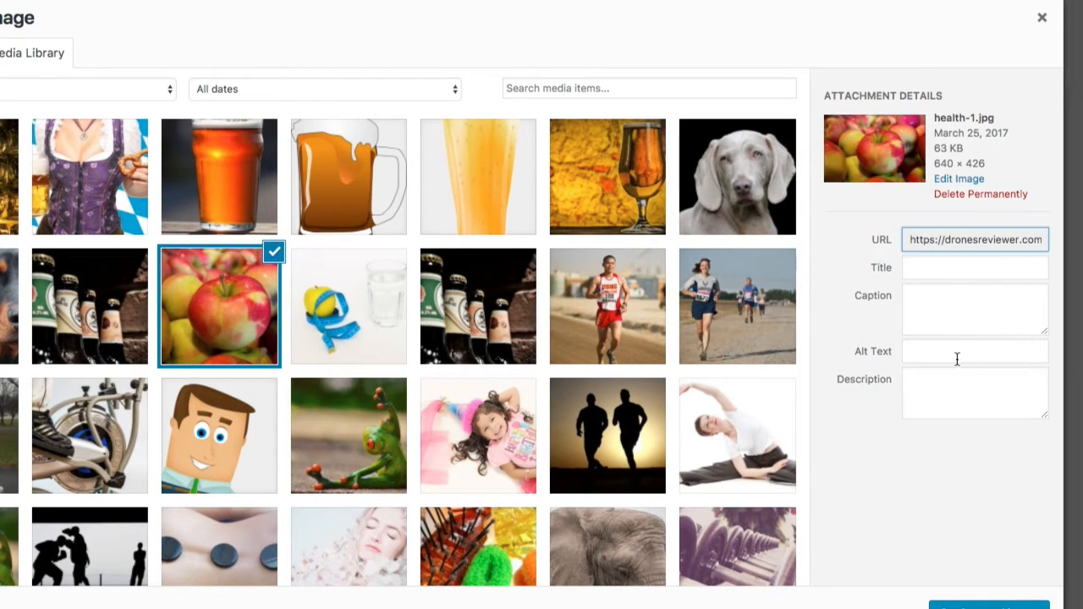
# Step: Enter "Detox with Fruit" as the apples picture's title, alt text and description, and set it as the featured image
pyautogui.click(917, 267)
pyautogui.write('De')
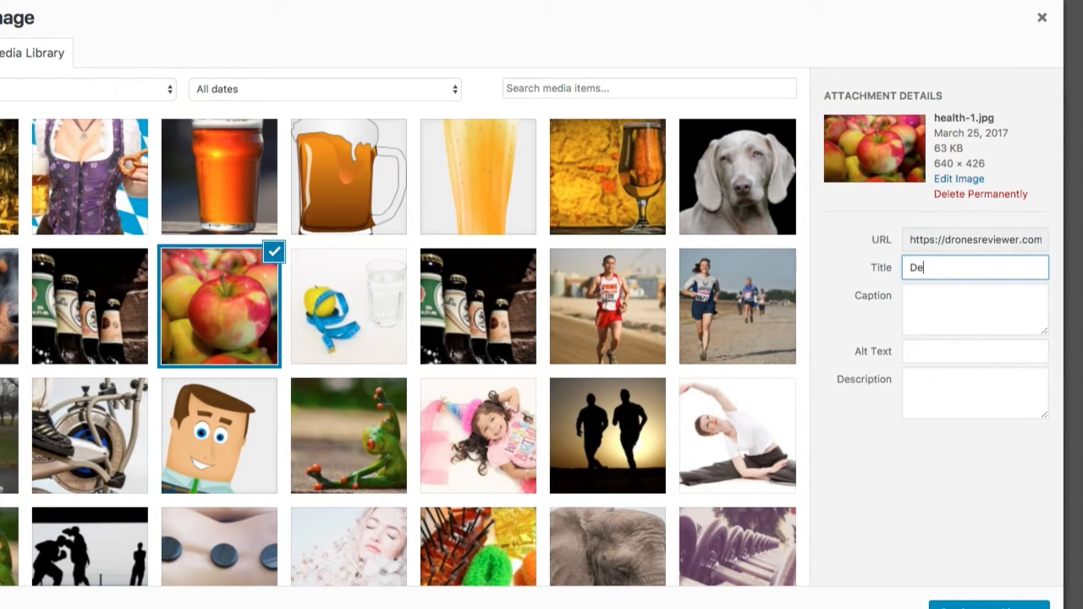
pyautogui.write('tox with Fruit')
pyautogui.moveTo(999, 268); pyautogui.dragTo(829, 270)
pyautogui.hotkey('ctrl', 'c')
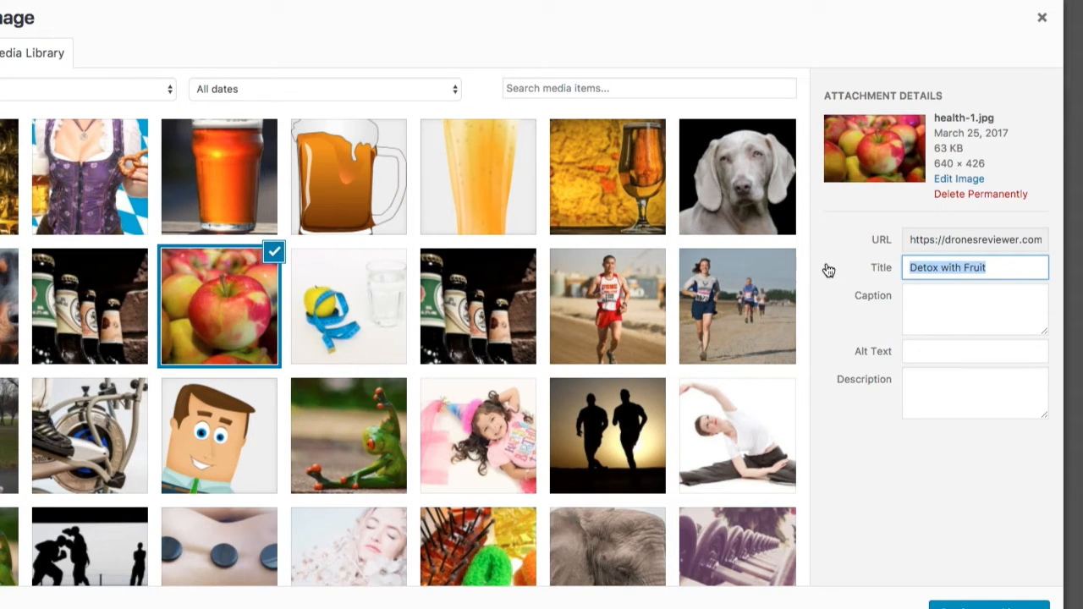
pyautogui.click(926, 350)
pyautogui.hotkey('ctrl', 'v')
pyautogui.click(974, 387)
pyautogui.hotkey('ctrl', 'v')
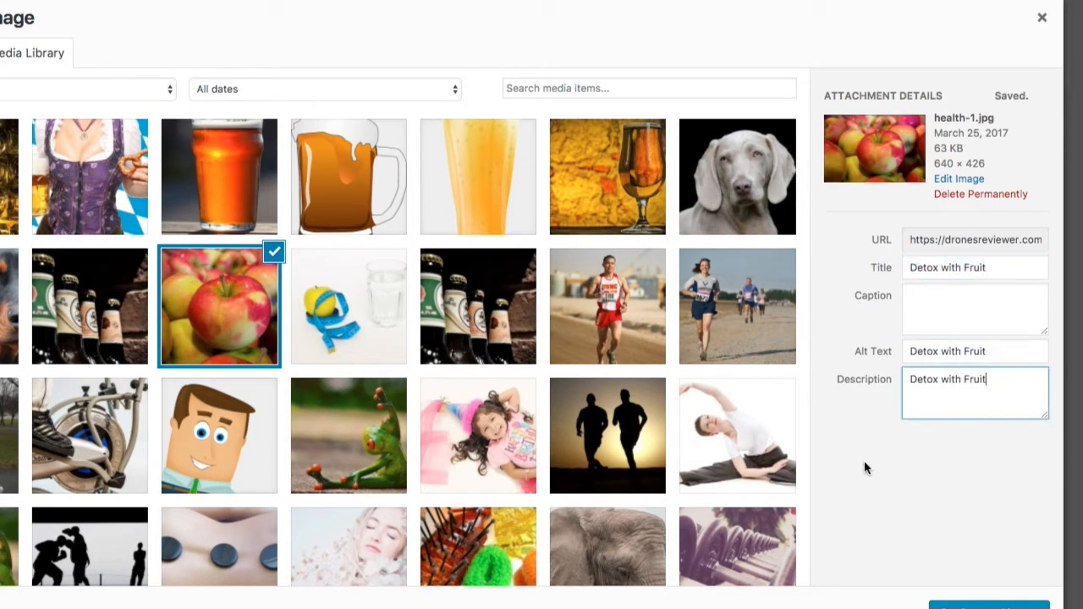
pyautogui.click(923, 445)
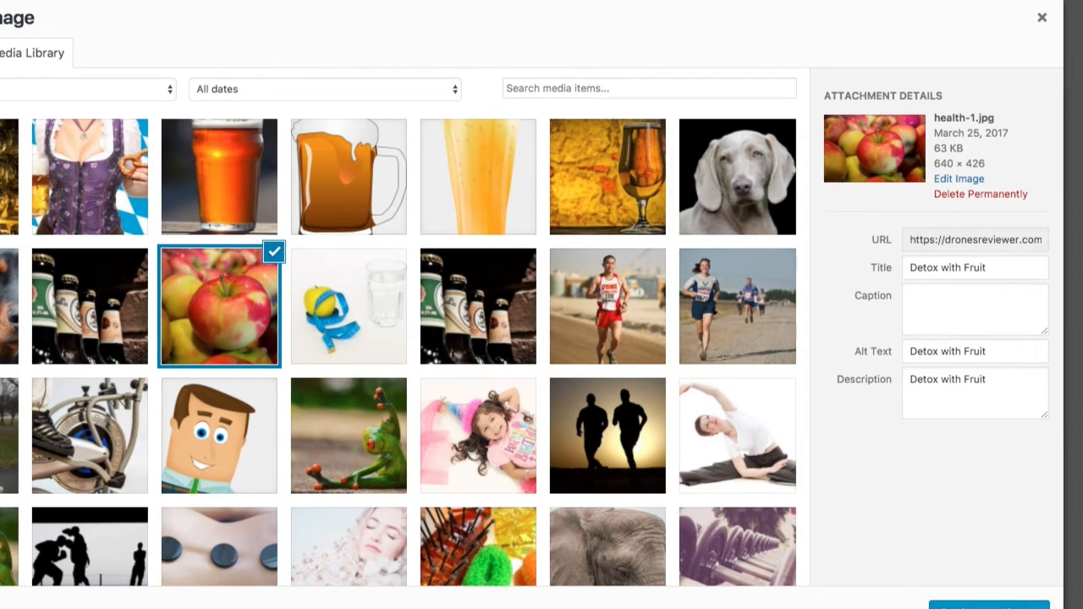
pyautogui.click(990, 606)
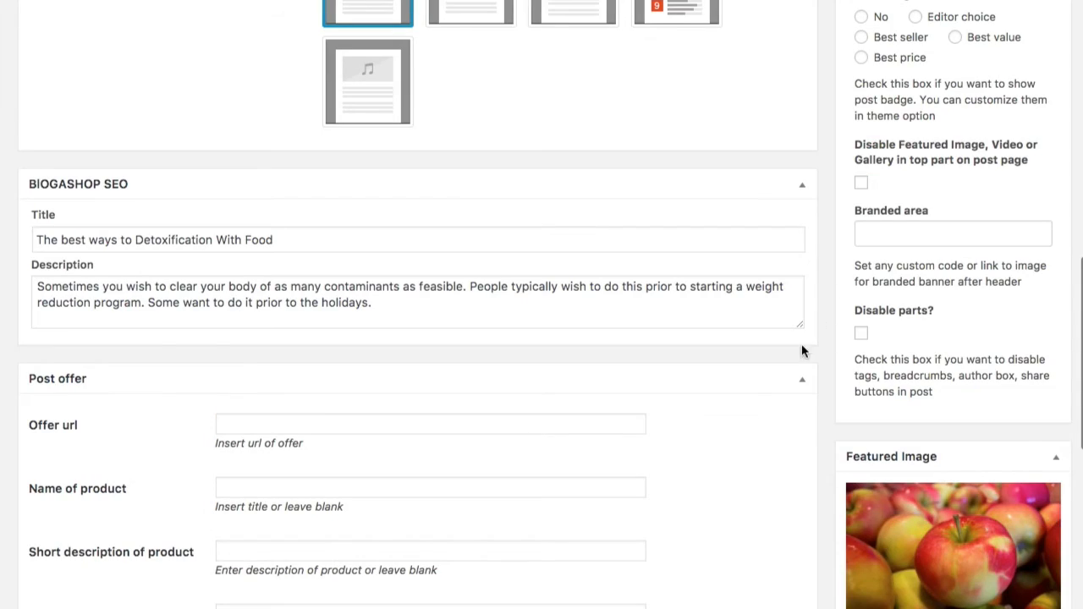
# Step: Save the post as a draft with its new tags and featured image
pyautogui.scroll(10, 802, 352)
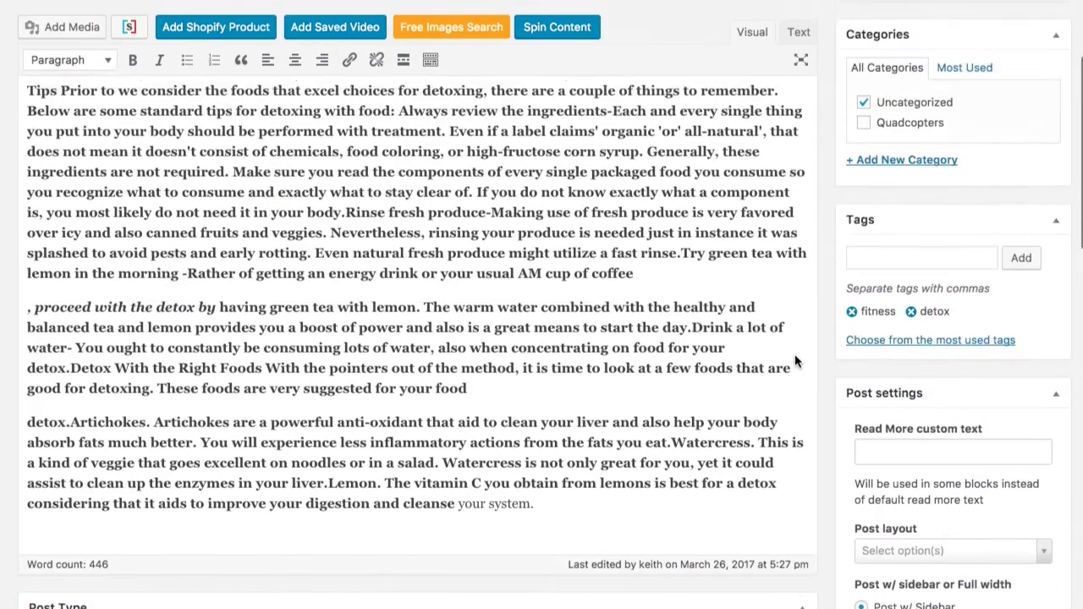
pyautogui.scroll(5, 795, 354)
pyautogui.click(880, 140)
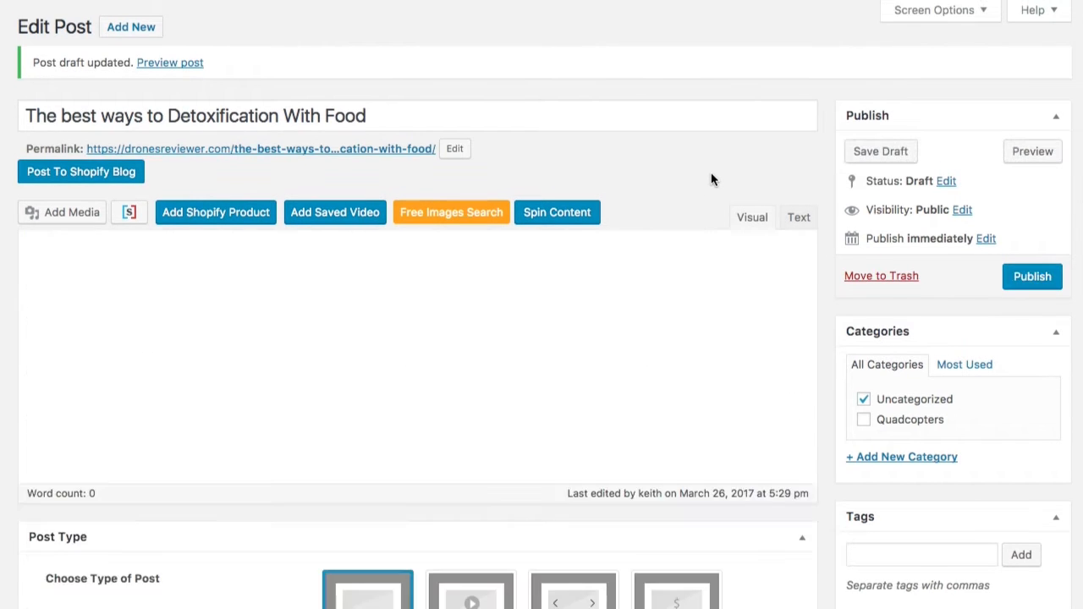
# Step: Insert three blank lines after the paragraph ending in "your usual AM cup of coffee"
pyautogui.scroll(-5, 382, 355)
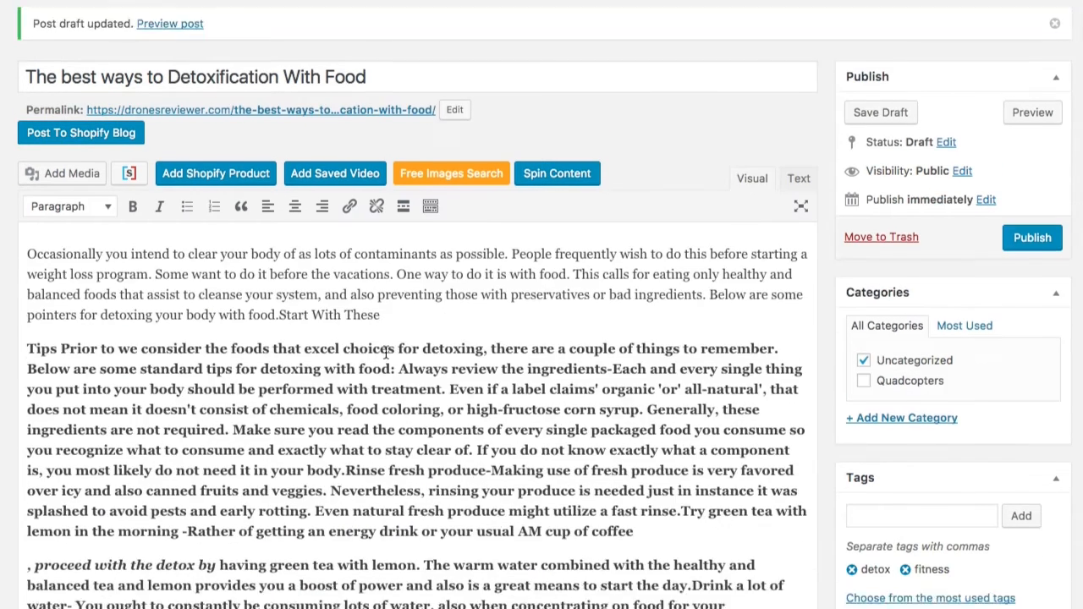
pyautogui.click(641, 292)
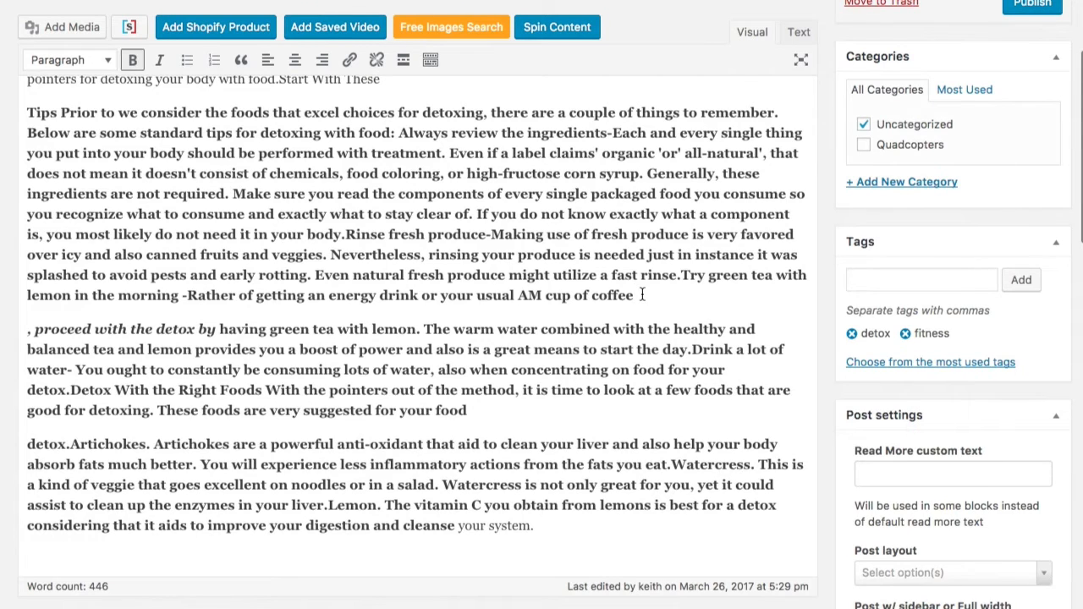
pyautogui.press('Return')
pyautogui.press('Return')
pyautogui.press('Return')
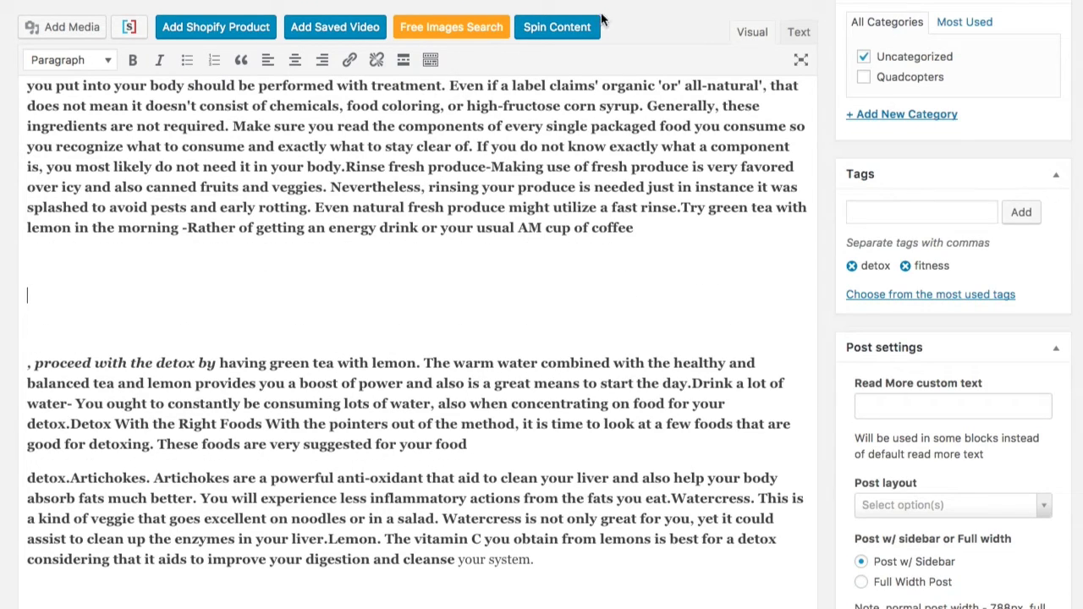
# Step: Search Pixabay's free images for fitness pictures and select the one with the blue dumbbells
pyautogui.scroll(4, 424, 152)
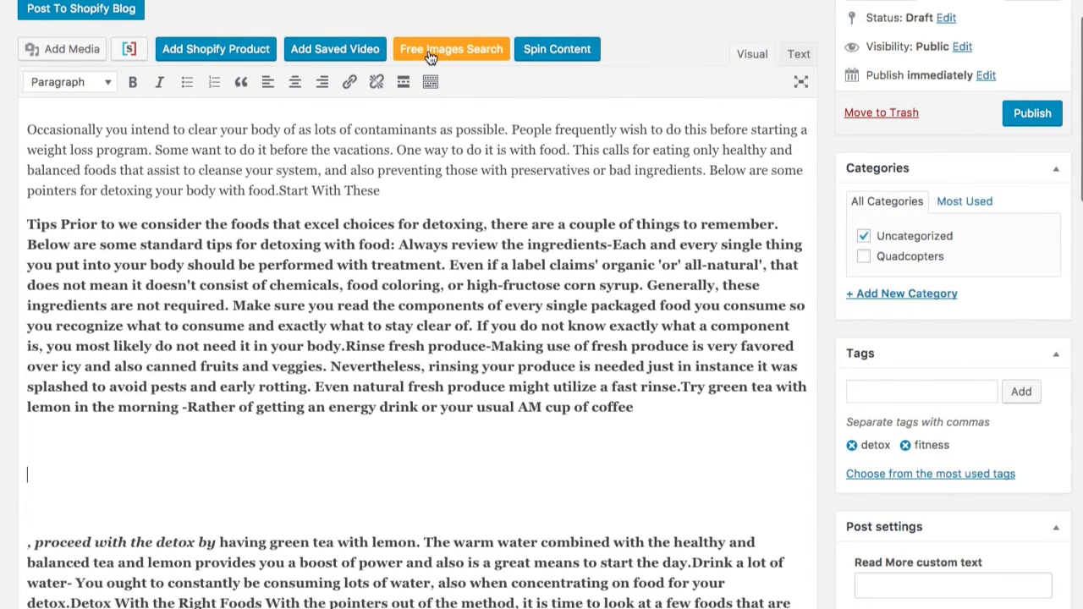
pyautogui.click(430, 53)
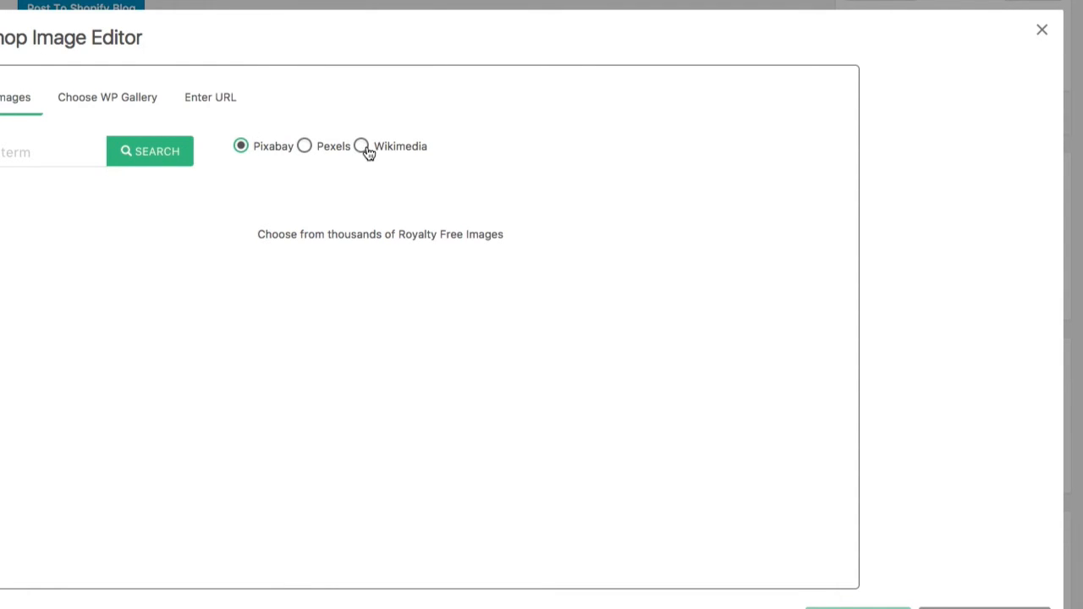
pyautogui.click(30, 152)
pyautogui.write('s')
pyautogui.click(164, 154)
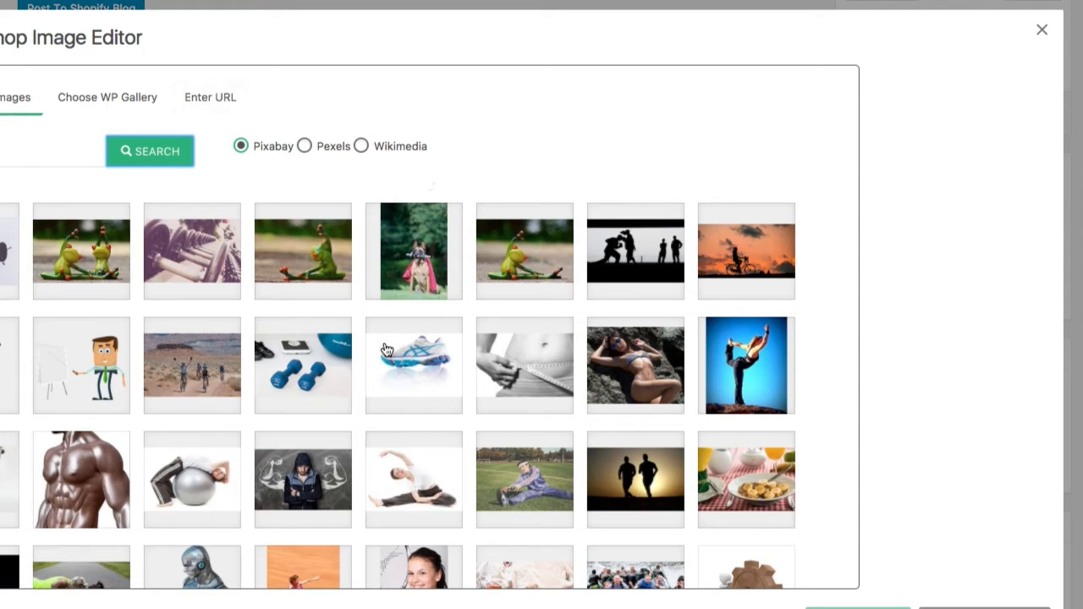
pyautogui.click(319, 362)
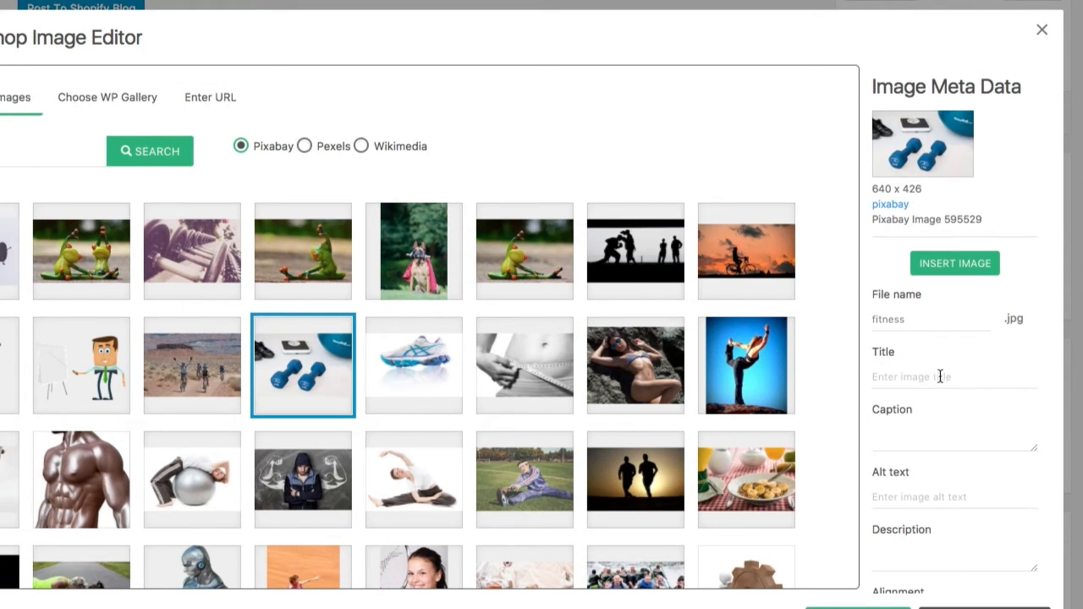
# Step: Enter "Detox with Fruit" as the blue dumbbells picture's title, alt text and description
pyautogui.scroll(-2, 941, 376)
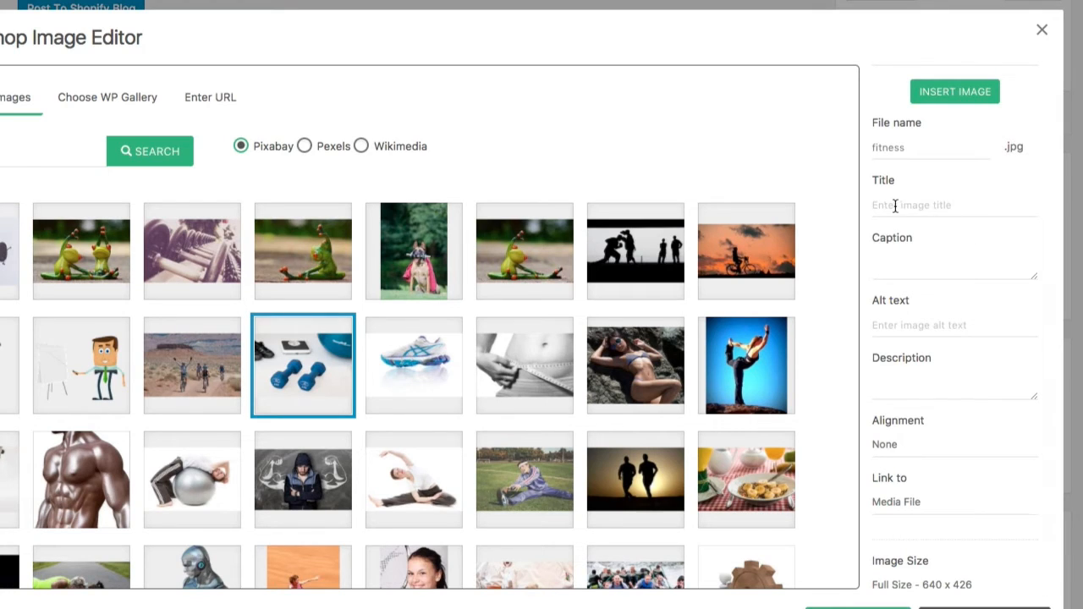
pyautogui.click(894, 206)
pyautogui.hotkey('ctrl', 'v')
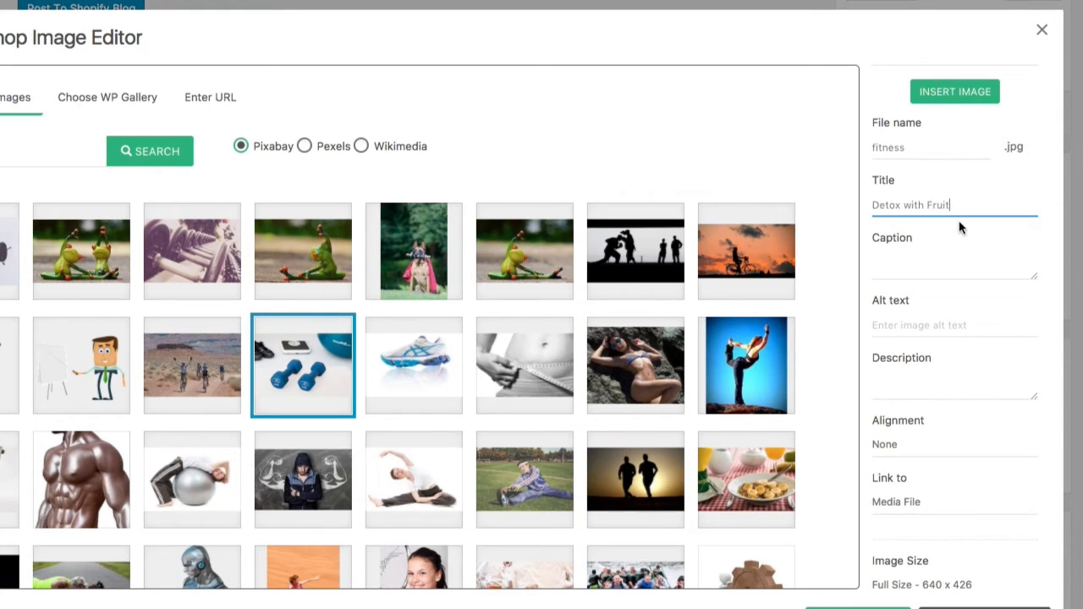
pyautogui.click(899, 325)
pyautogui.hotkey('ctrl', 'v')
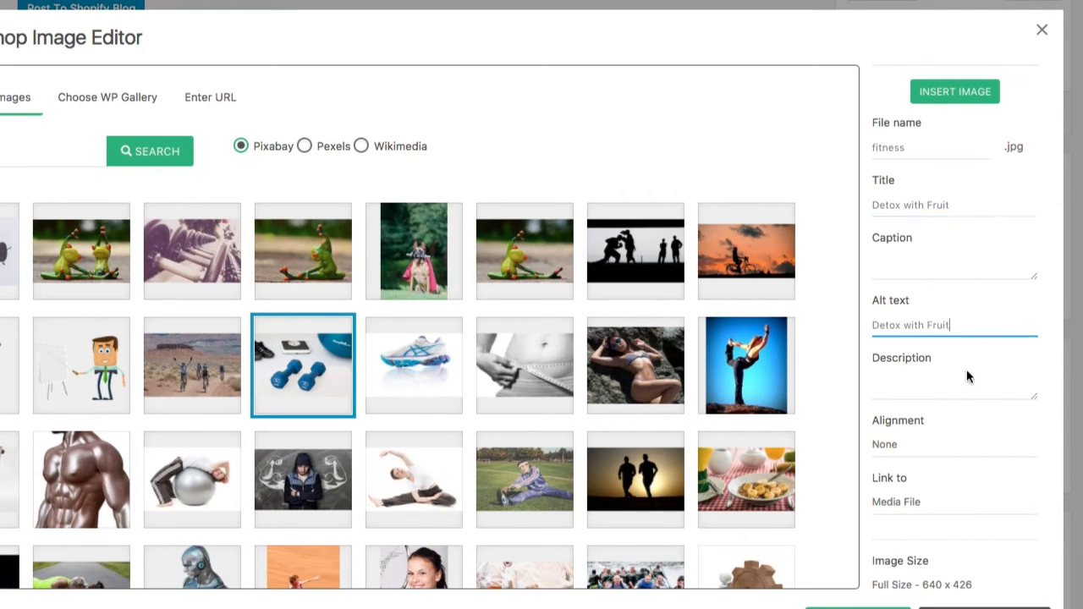
pyautogui.click(905, 387)
pyautogui.hotkey('ctrl', 'v')
# Step: Insert the dumbbells picture into the post with Center alignment and its link set to None, and save the draft
pyautogui.click(897, 444)
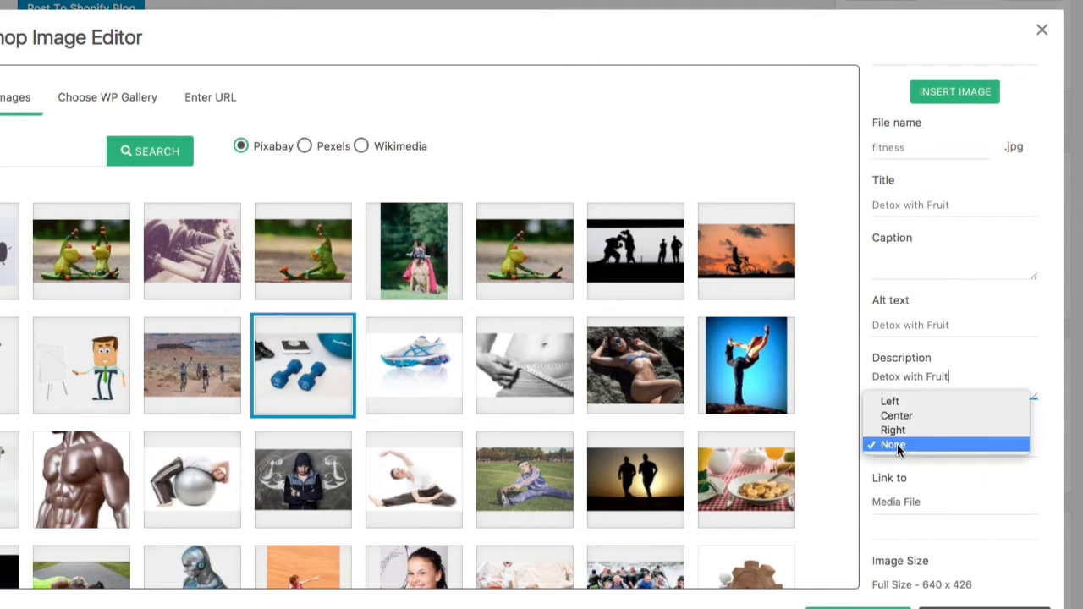
pyautogui.click(868, 501)
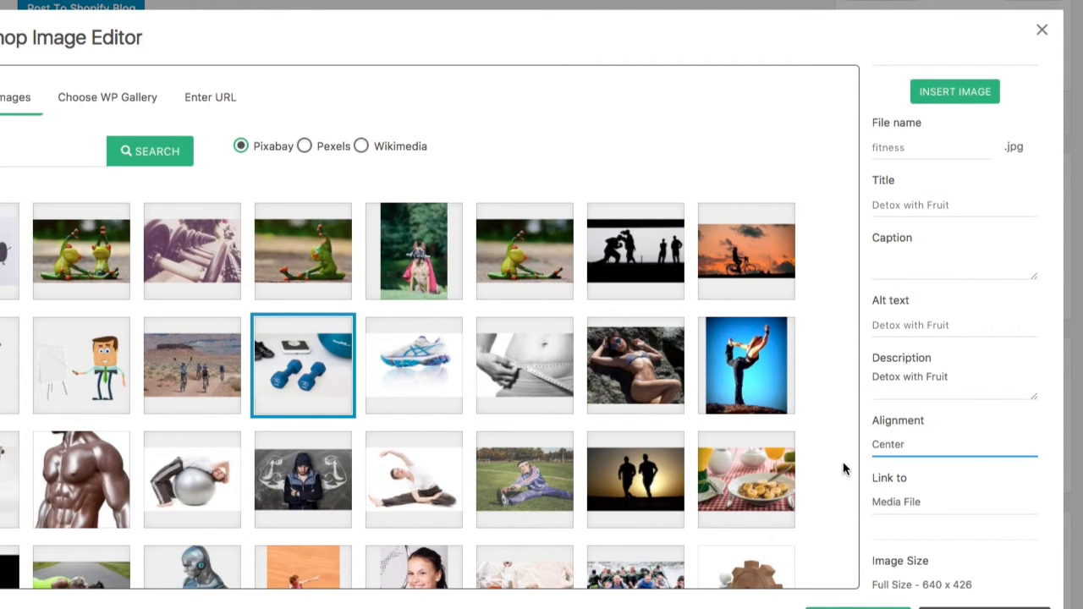
pyautogui.scroll(-2, 844, 465)
pyautogui.click(922, 503)
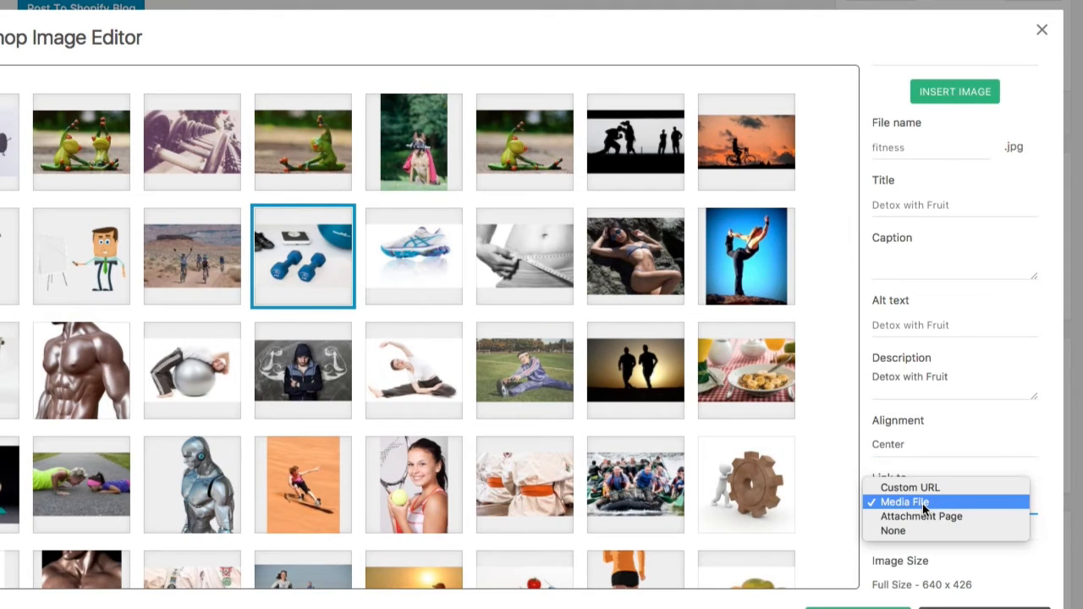
pyautogui.click(916, 527)
pyautogui.scroll(1, 916, 526)
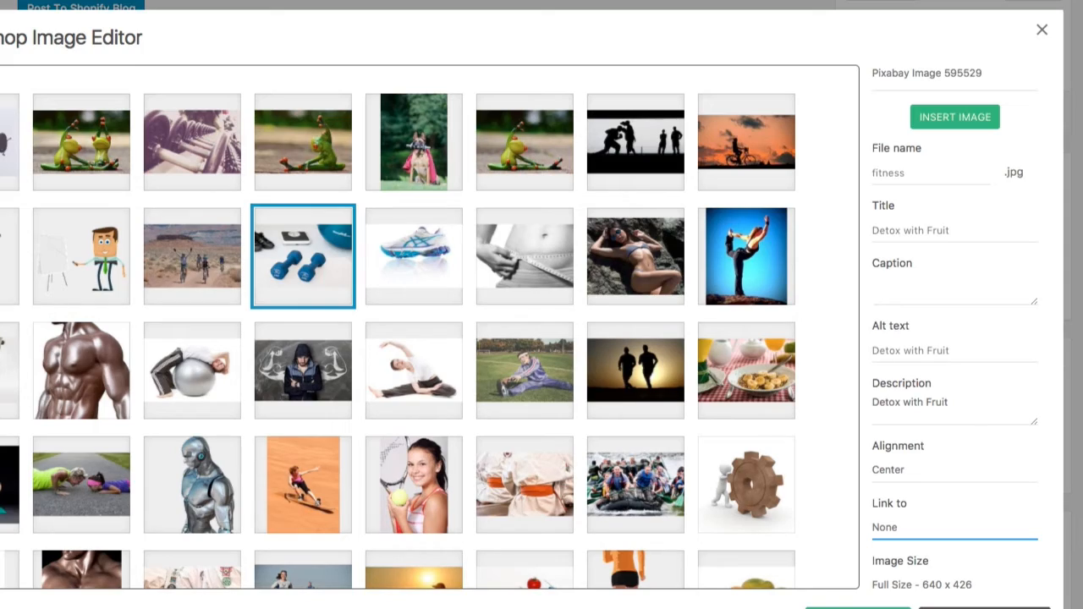
pyautogui.click(859, 608)
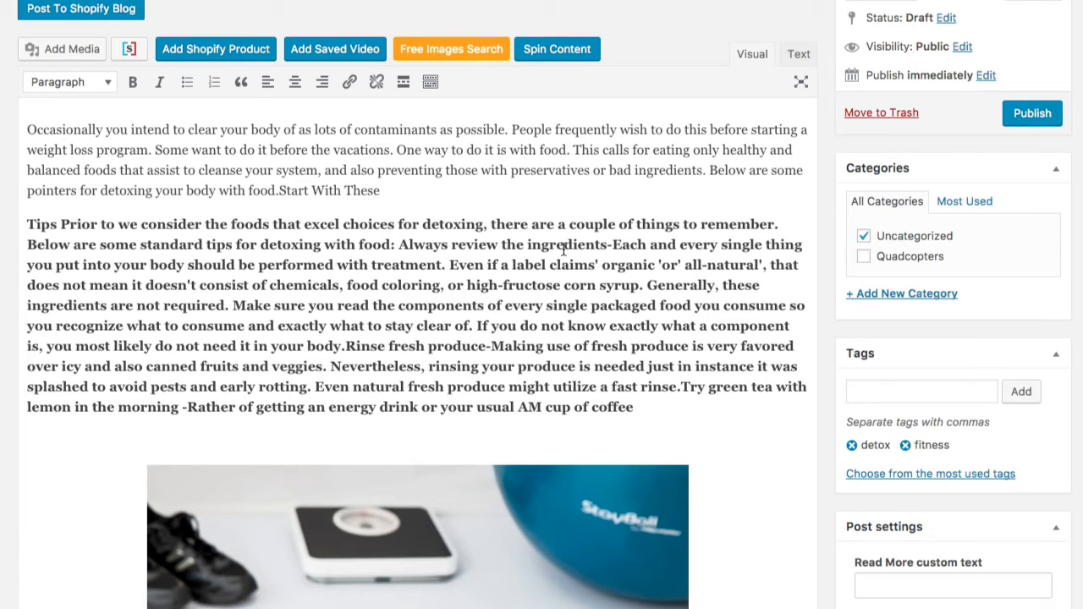
pyautogui.scroll(3, 631, 258)
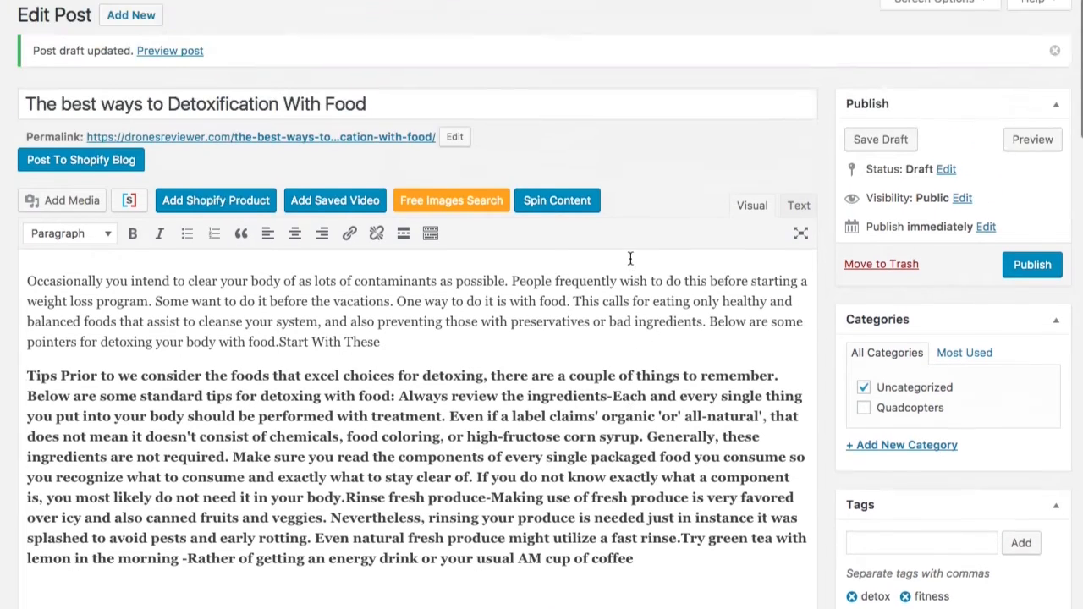
pyautogui.click(873, 153)
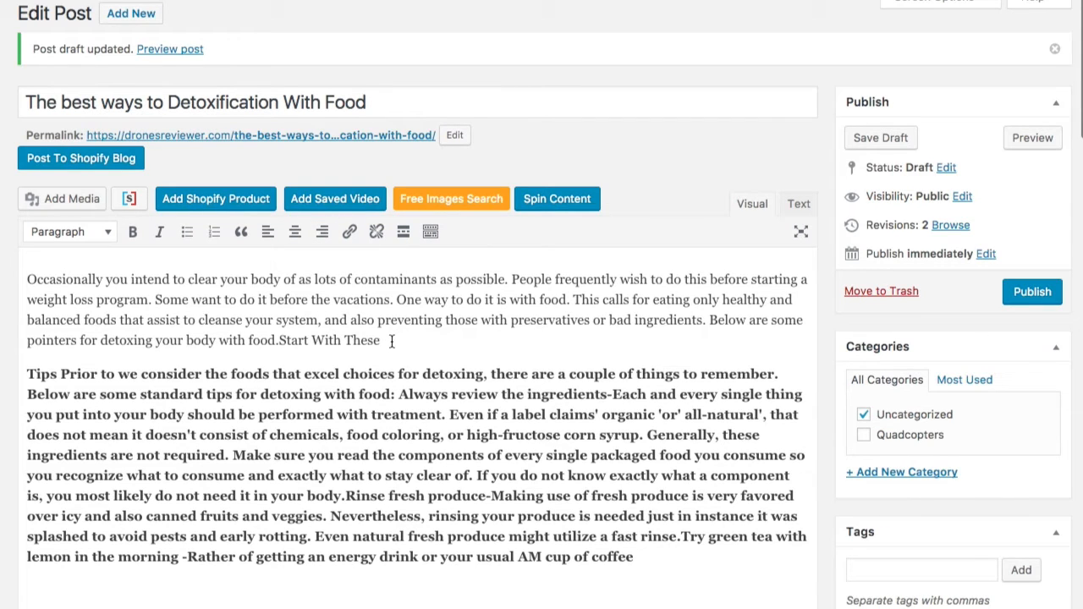
# Step: Add two blank lines after the post's last paragraph and insert the saved video "Beast FITNESS Motivation Video || TECHNO LIFE" there
pyautogui.scroll(-10, 392, 341)
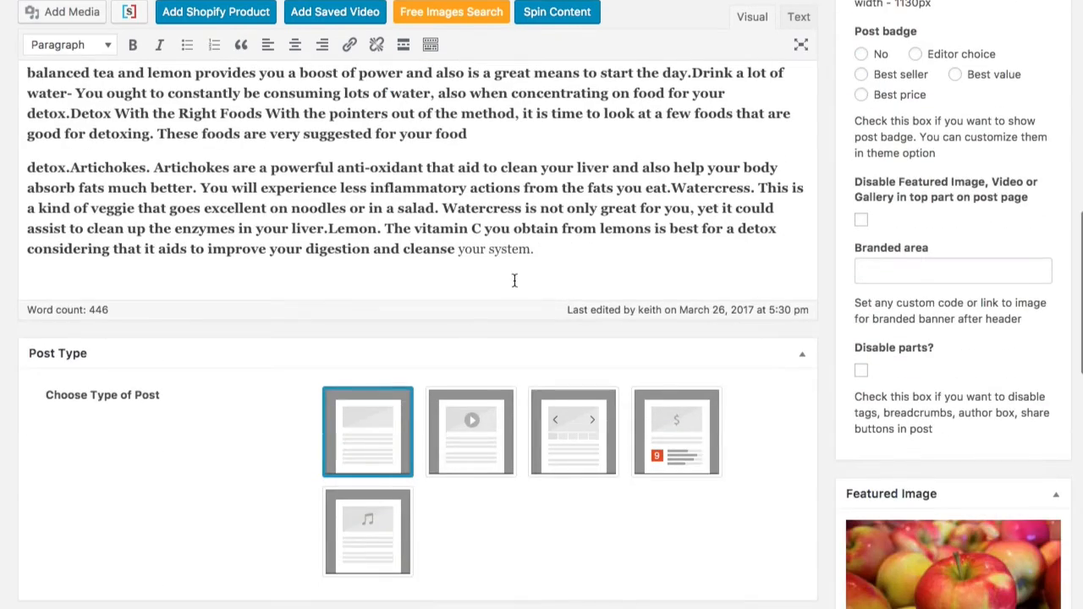
pyautogui.click(549, 248)
pyautogui.press('Return')
pyautogui.press('Return')
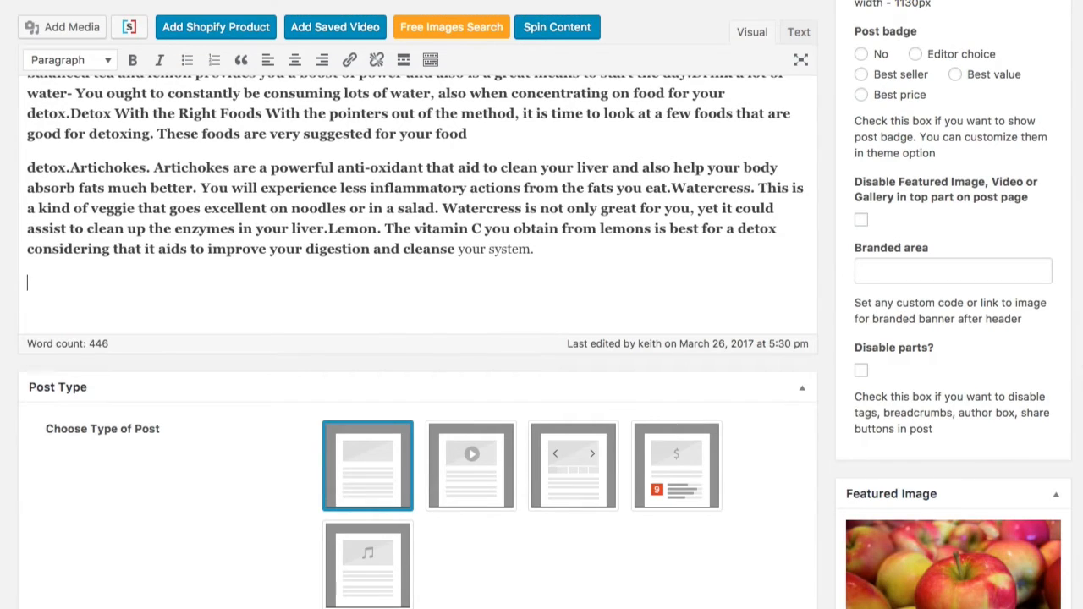
pyautogui.scroll(2, 388, 227)
pyautogui.click(342, 34)
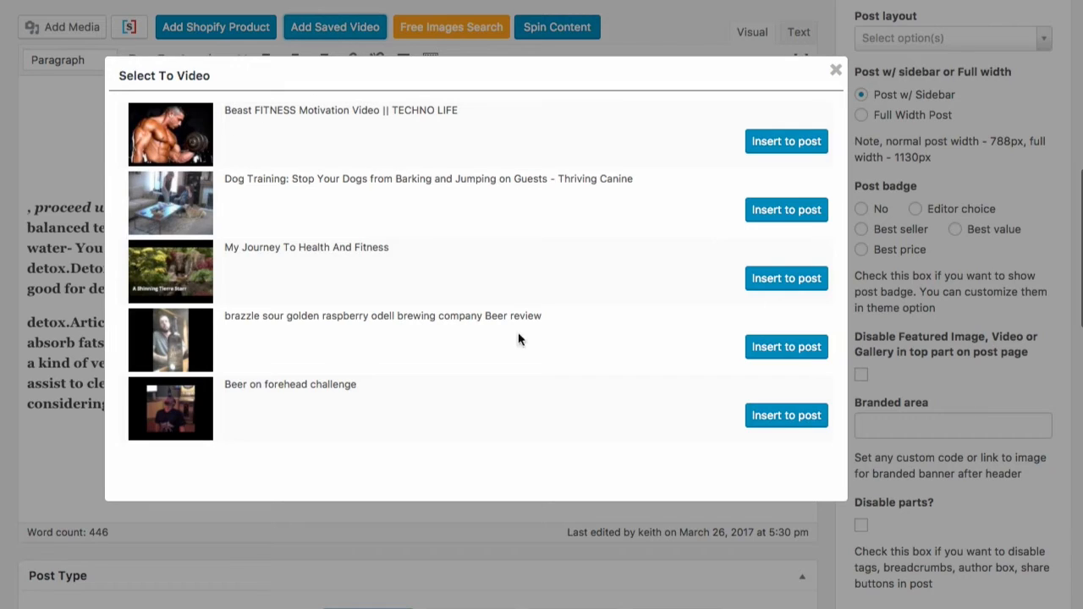
pyautogui.click(782, 140)
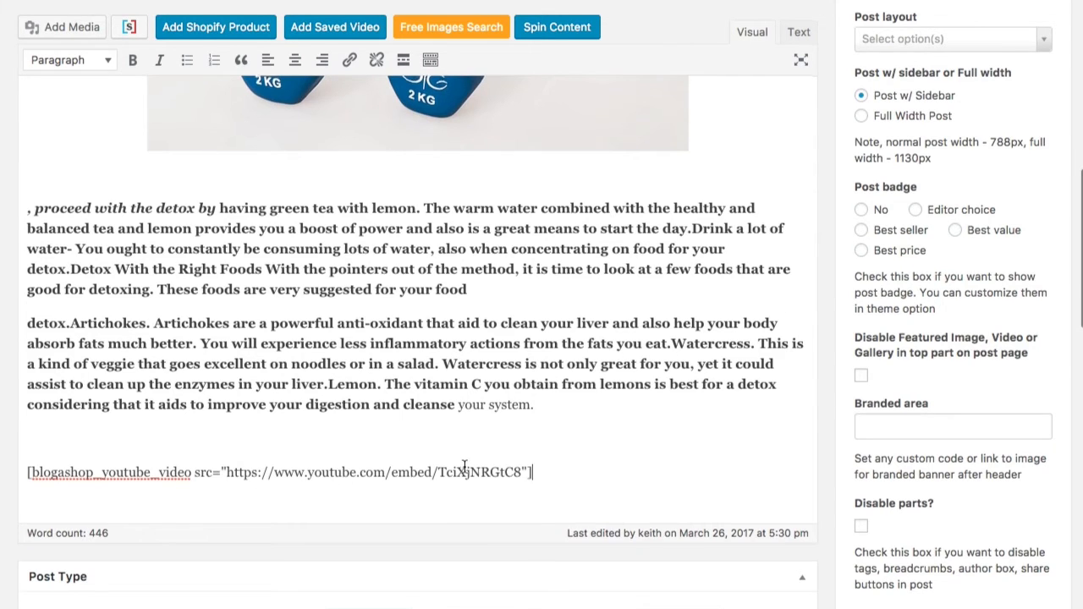
# Step: Save the post draft with the embedded fitness video
pyautogui.scroll(10, 465, 466)
pyautogui.scroll(2, 464, 467)
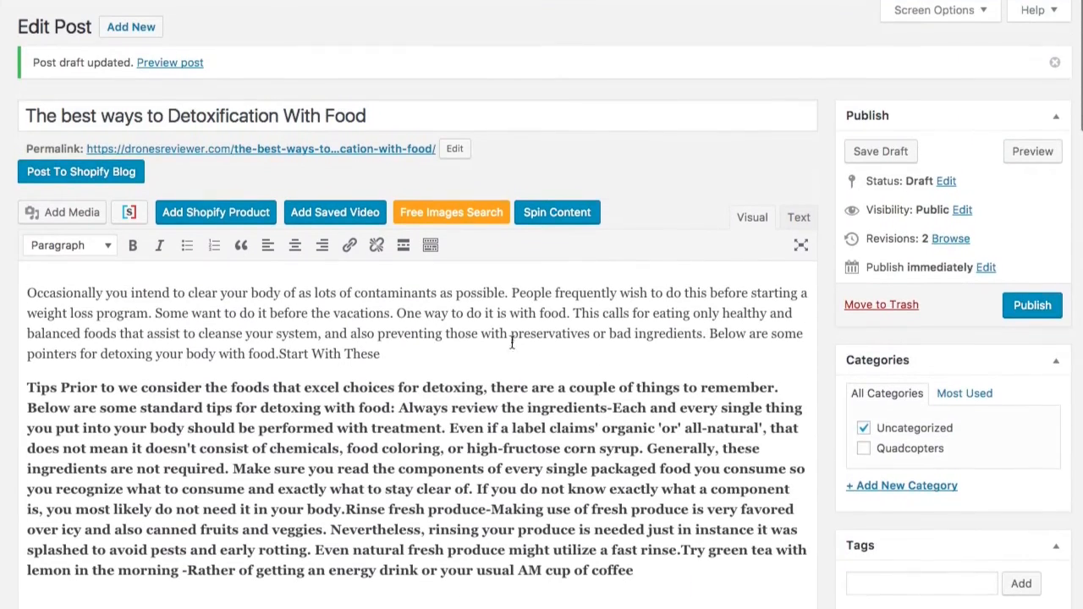
pyautogui.click(870, 150)
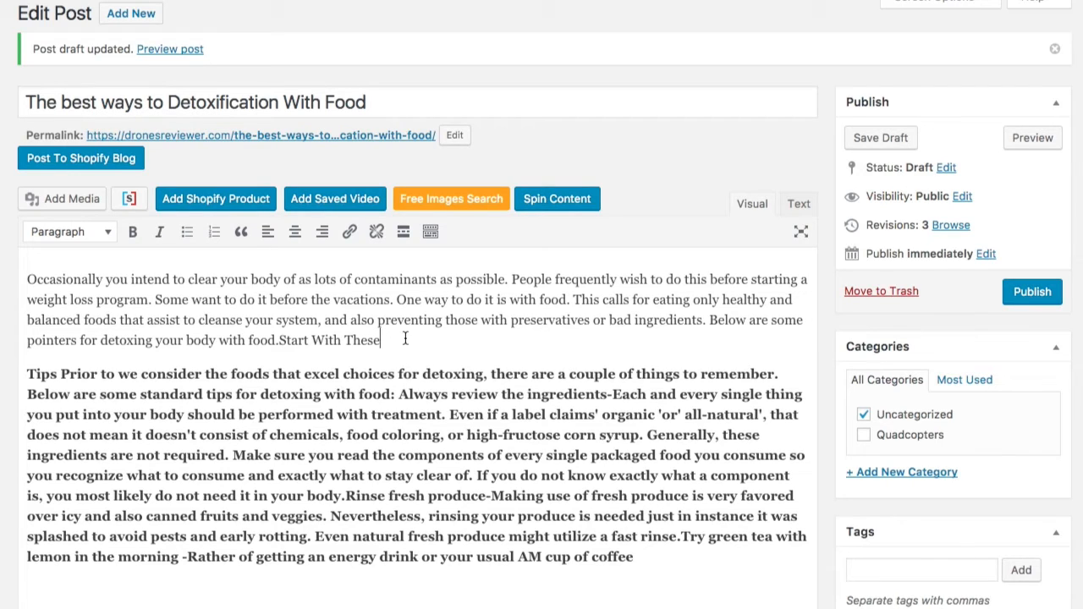
# Step: Insert three blank lines after the opening paragraph ending in "Start With These" and place the cursor on the middle one
pyautogui.press('Return')
pyautogui.press('Return')
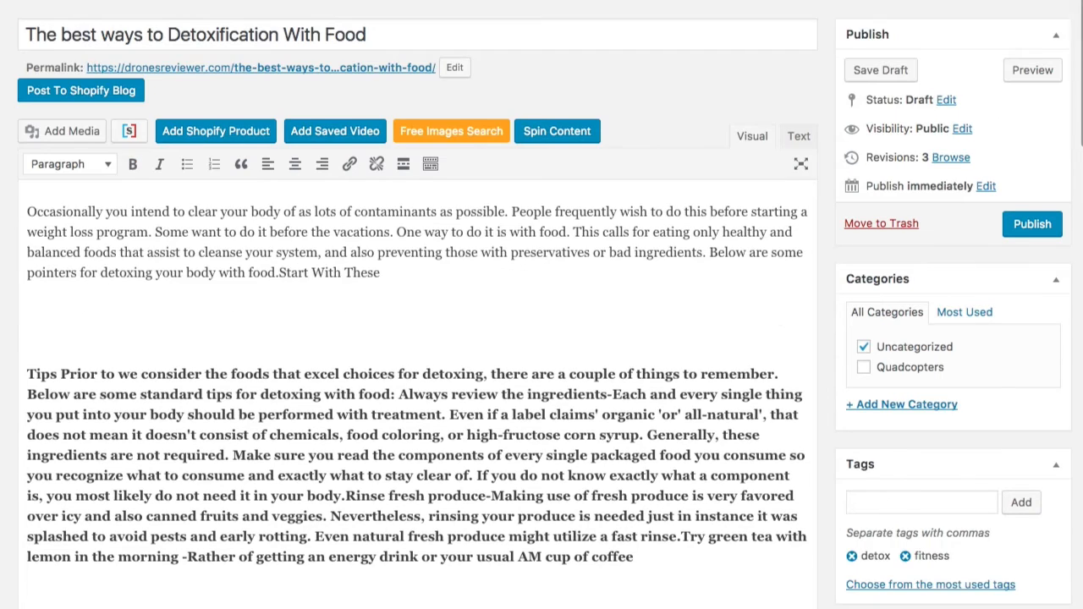
pyautogui.press('Return')
pyautogui.press('Up')
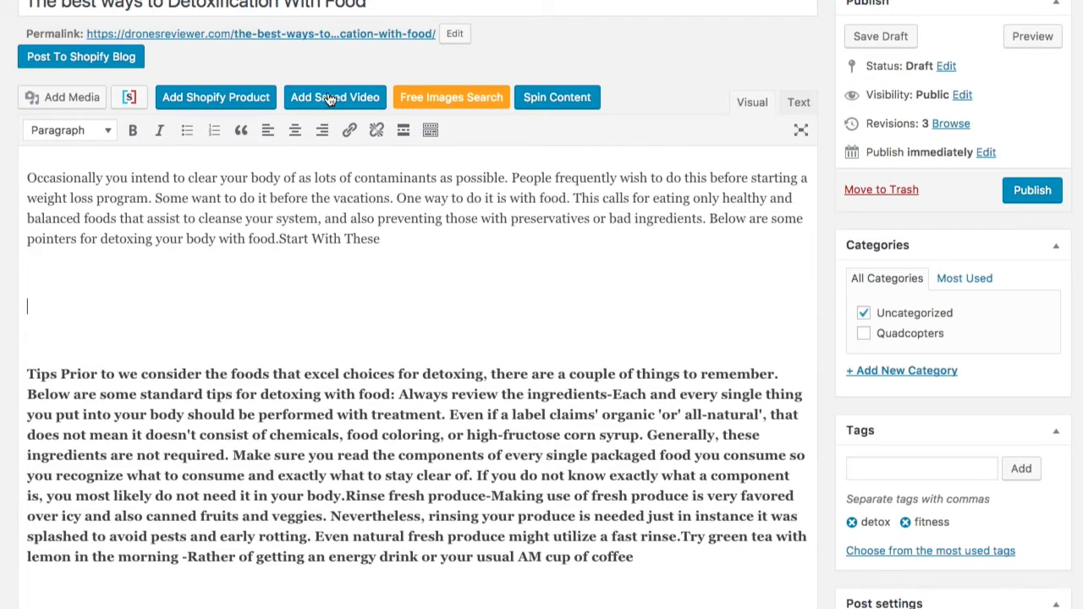
# Step: Start adding a Shopify product from the Blogashop store and filter its products by the Fitness collection
pyautogui.click(226, 100)
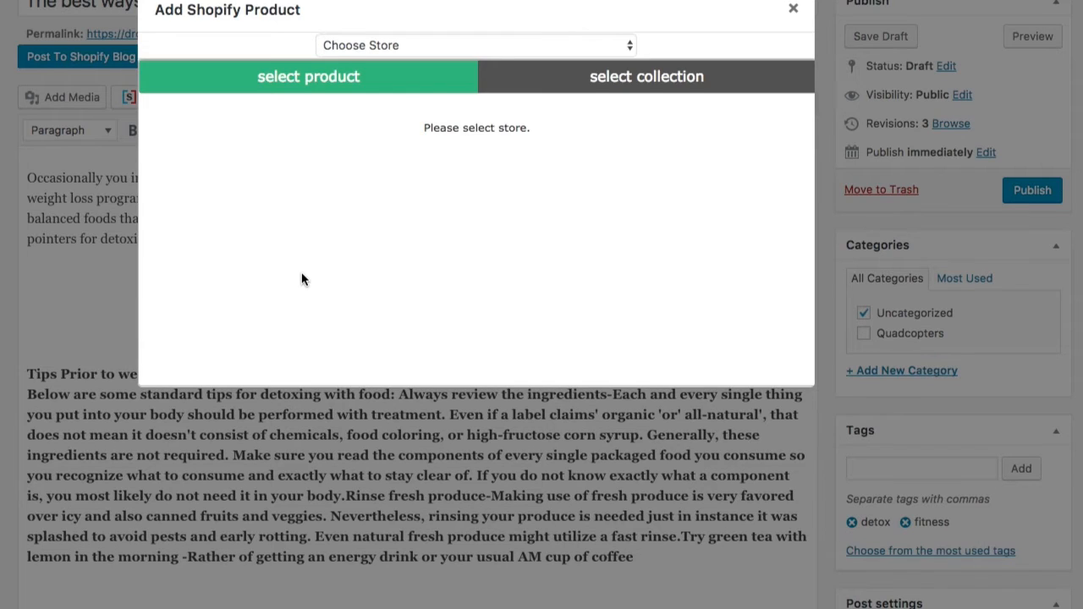
pyautogui.click(431, 49)
pyautogui.click(419, 62)
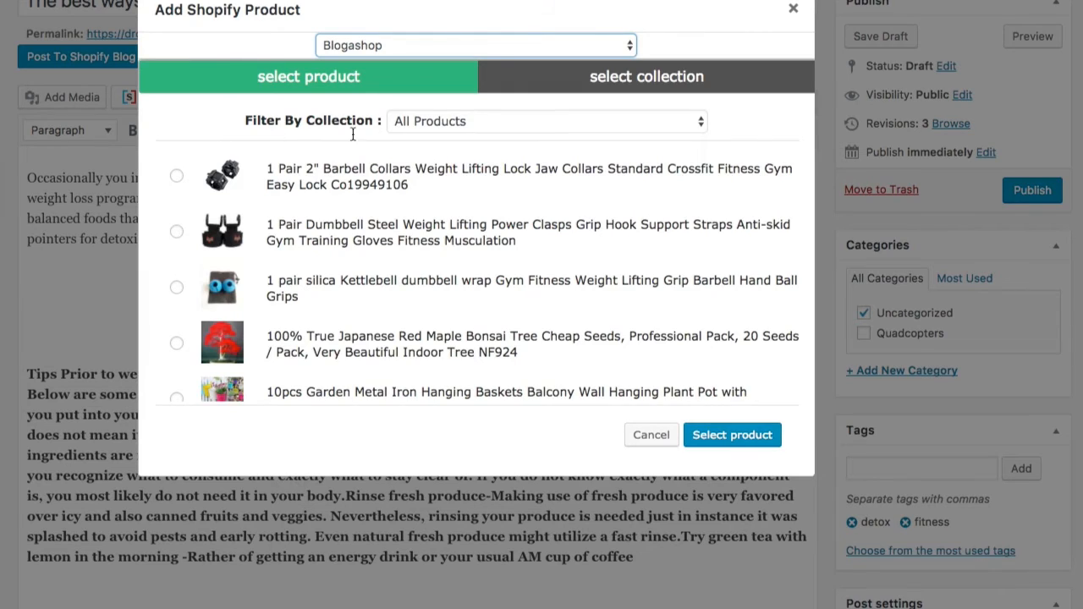
pyautogui.scroll(-2, 352, 277)
pyautogui.scroll(3, 352, 275)
pyautogui.scroll(-5, 389, 276)
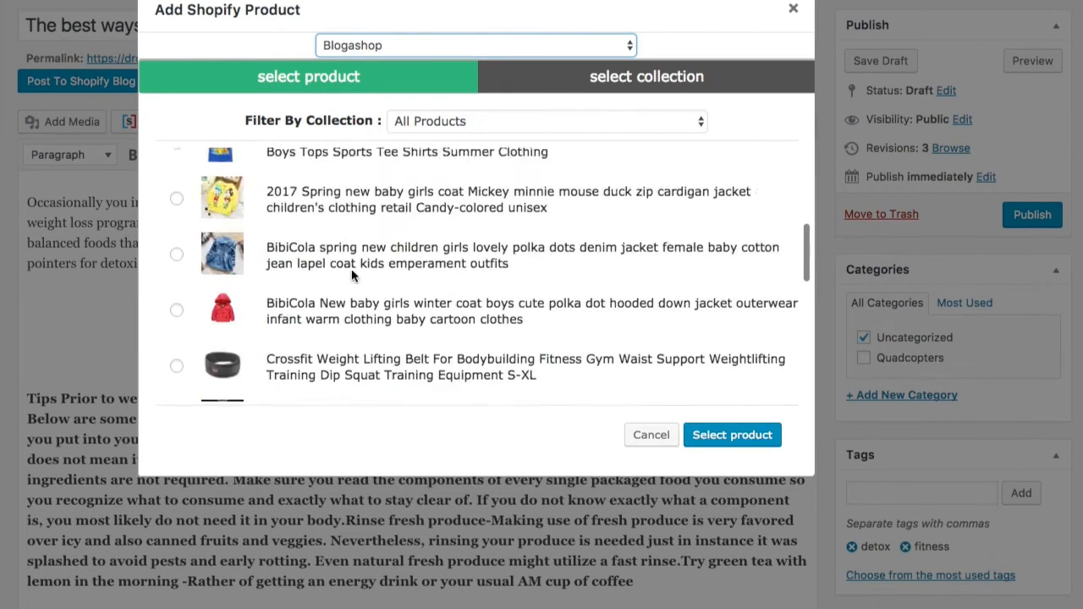
pyautogui.scroll(8, 408, 178)
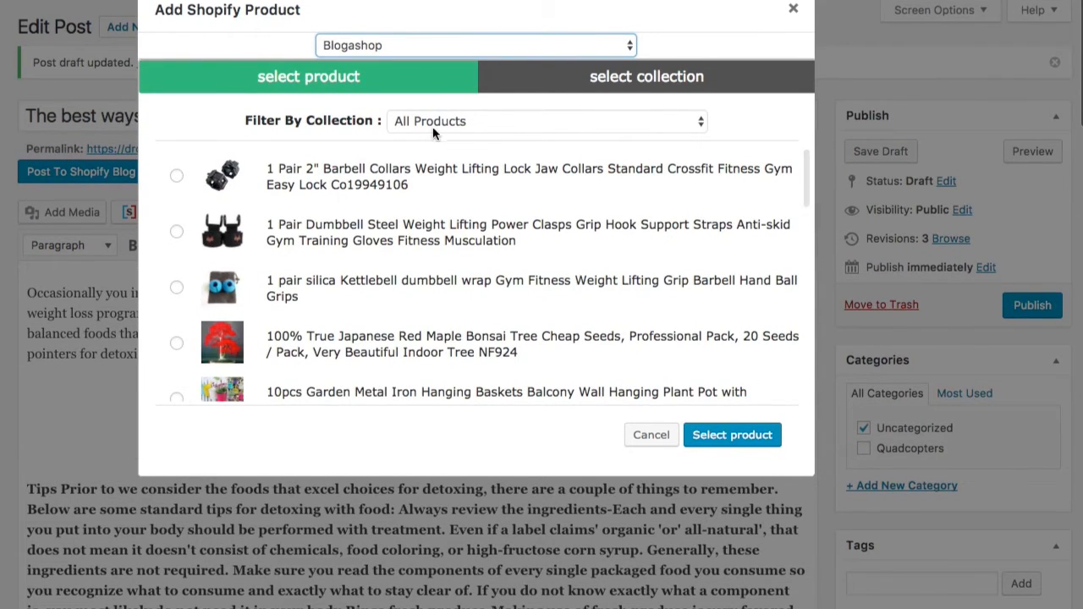
pyautogui.click(434, 123)
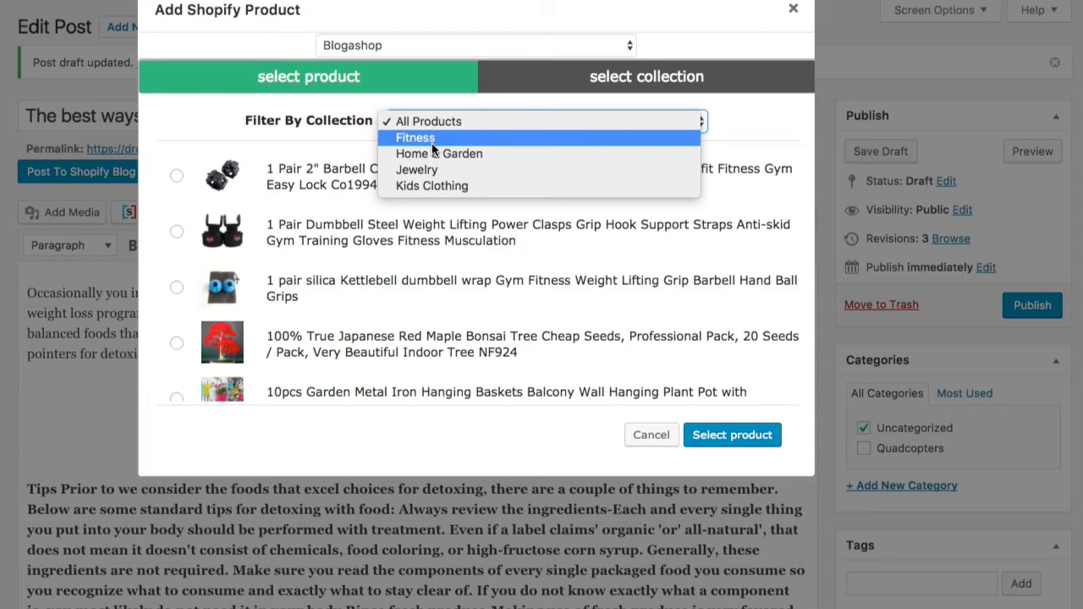
pyautogui.click(432, 143)
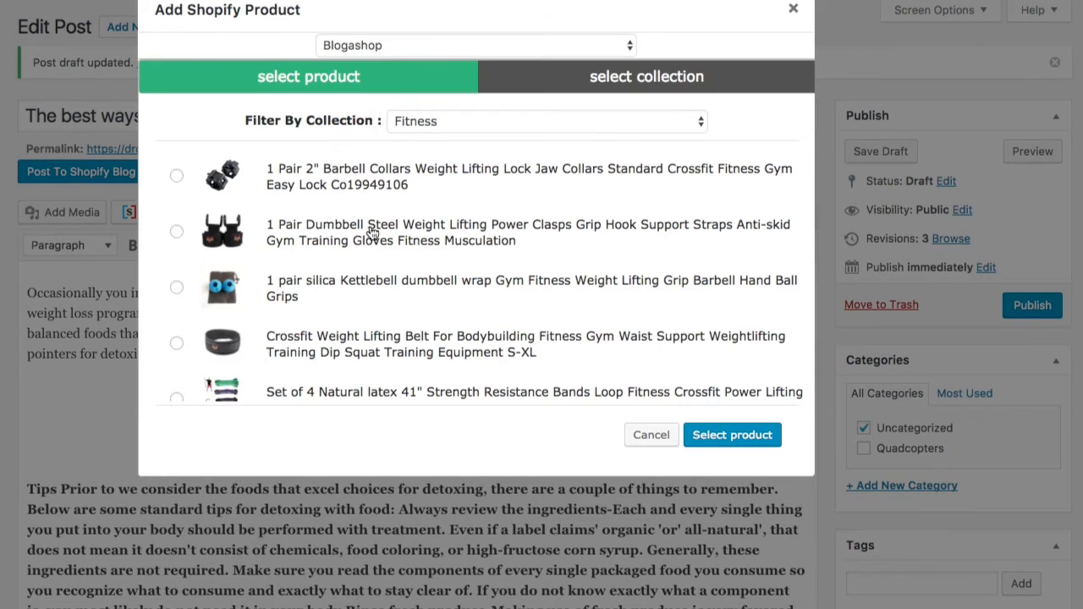
# Step: Embed the "1 Pair Dumbbell Steel Weight Lifting Power Clasps" product in the post using the Product Full Length Layout
pyautogui.click(177, 232)
pyautogui.click(733, 436)
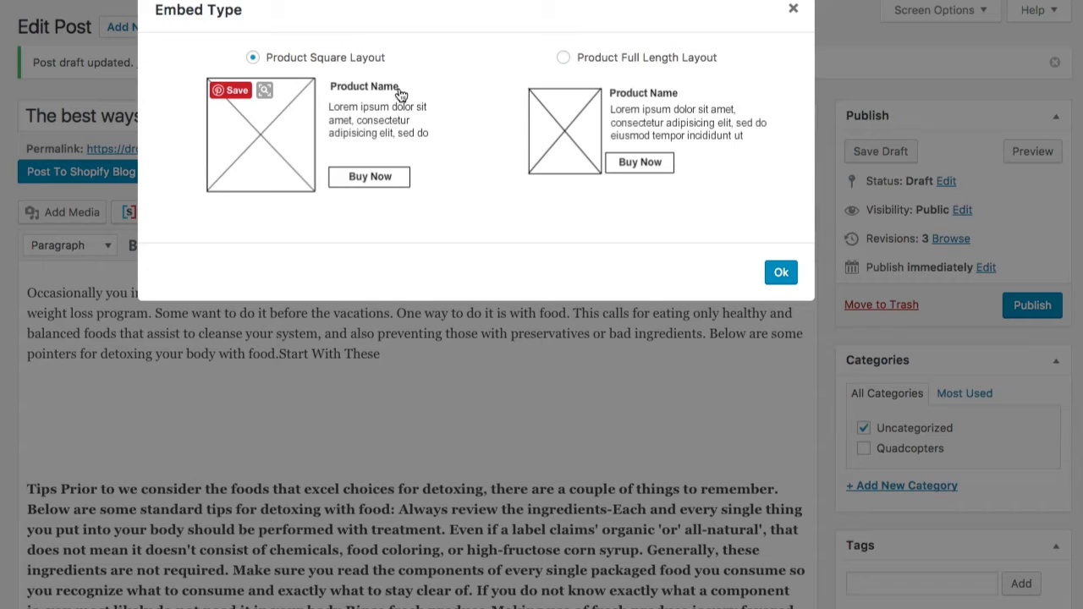
pyautogui.click(564, 58)
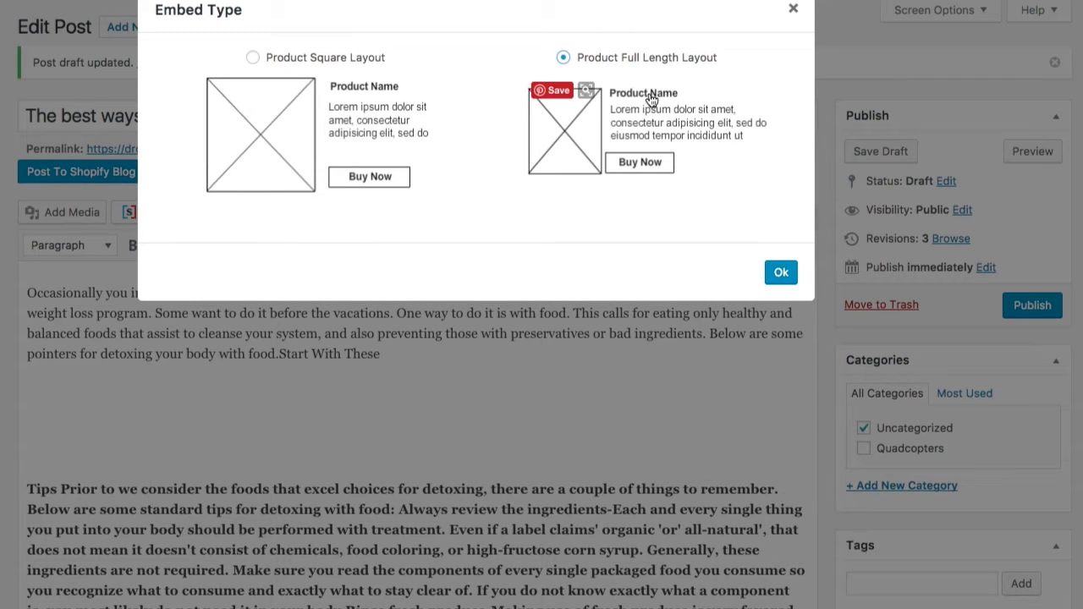
pyautogui.click(778, 271)
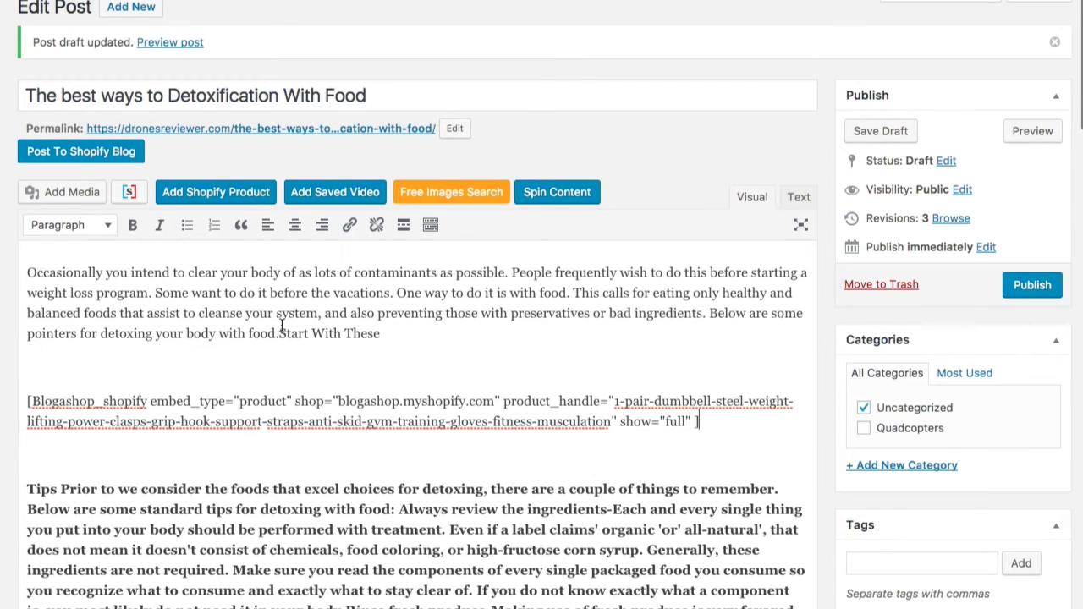
# Step: Look through the Blogashop store's collections that can be embedded, and close the selection without adding one
pyautogui.click(212, 195)
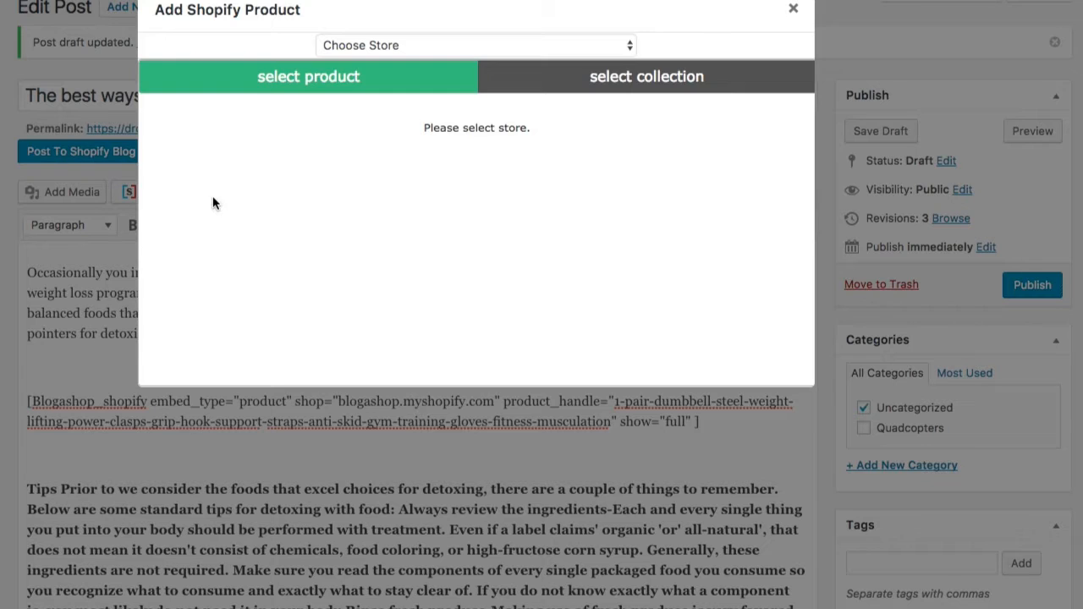
pyautogui.click(547, 52)
pyautogui.click(507, 66)
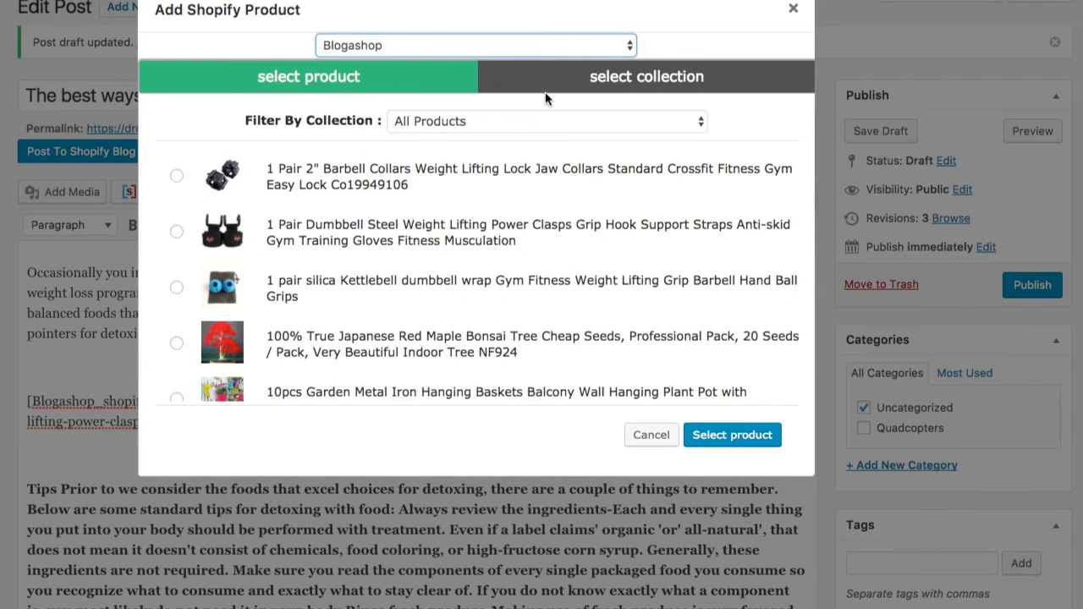
pyautogui.click(579, 84)
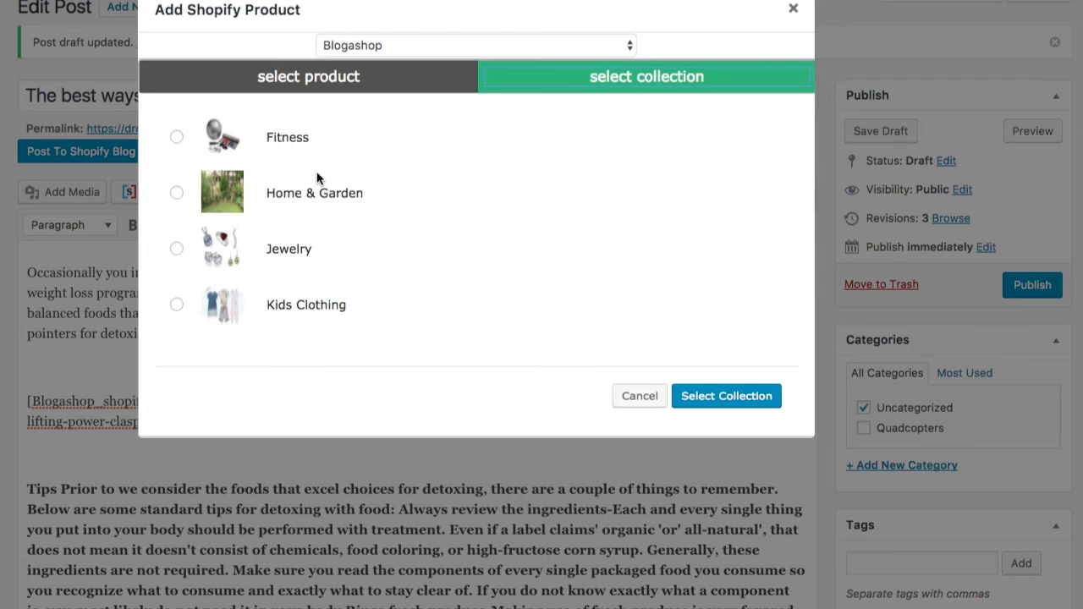
pyautogui.click(637, 396)
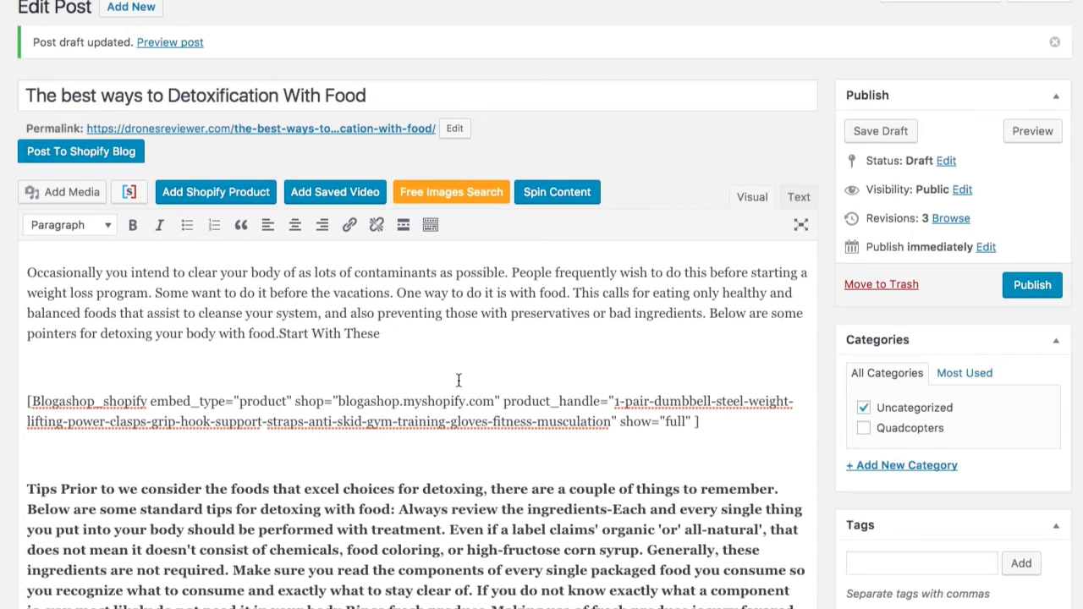
# Step: Save the draft and post the article to Shopify, choosing the Blogashop store, the store owner as author and the blog named Blog
pyautogui.click(866, 132)
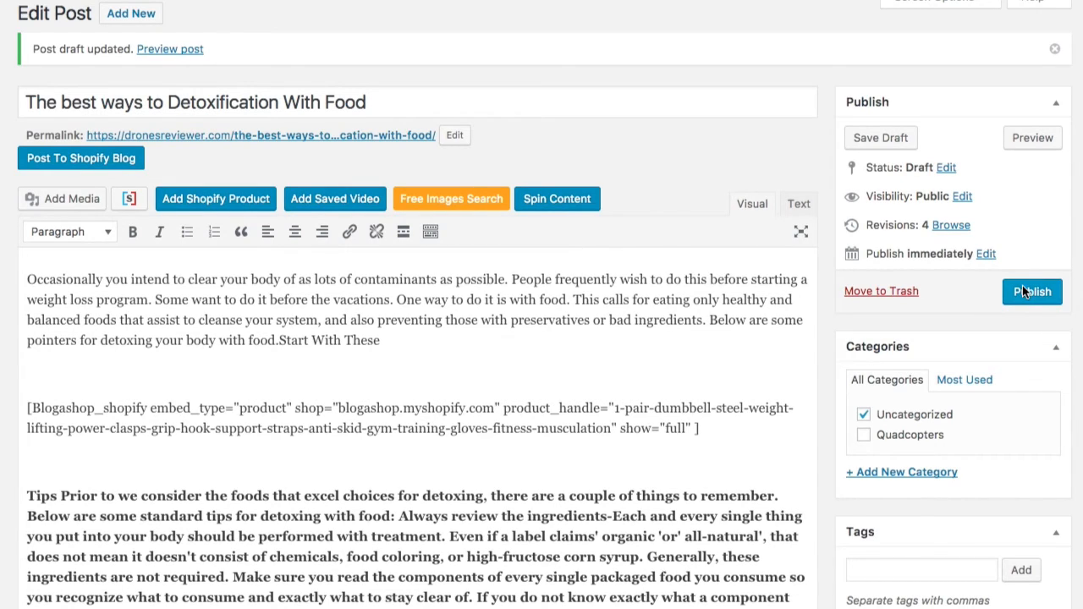
pyautogui.click(85, 167)
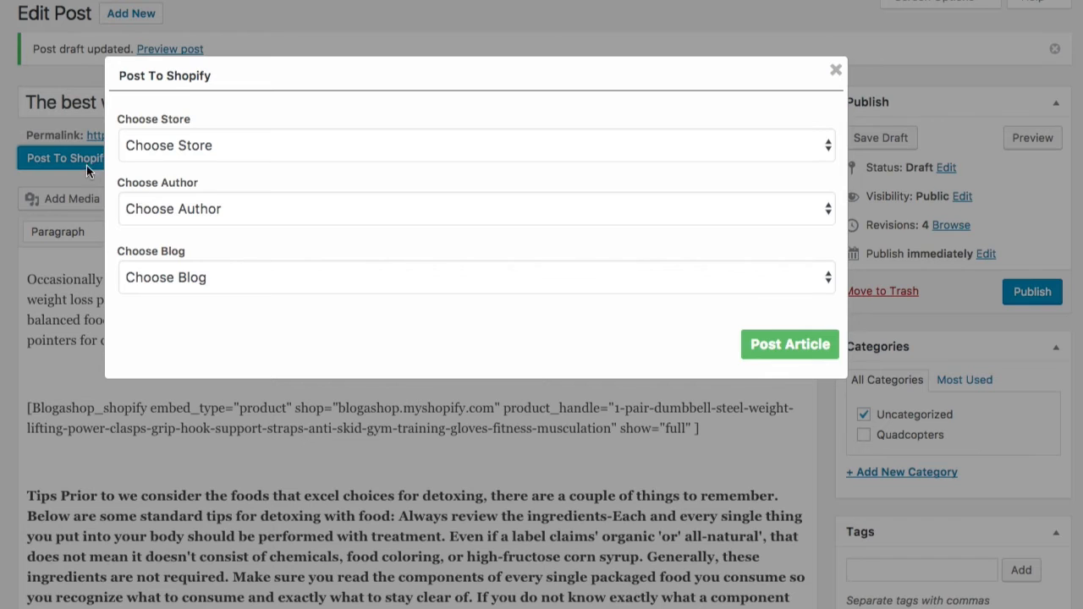
pyautogui.click(257, 155)
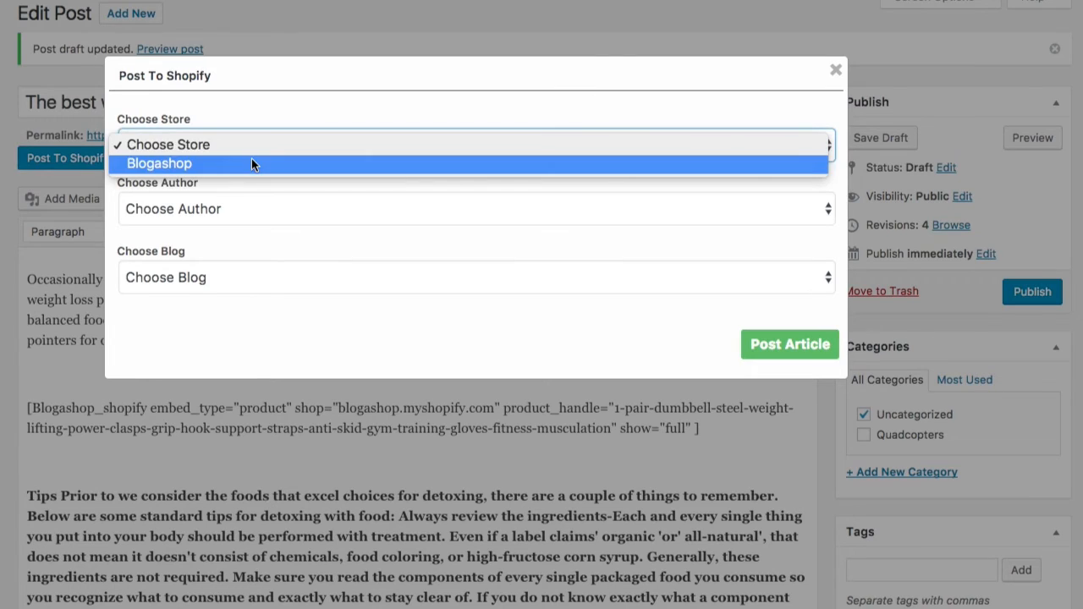
pyautogui.click(291, 164)
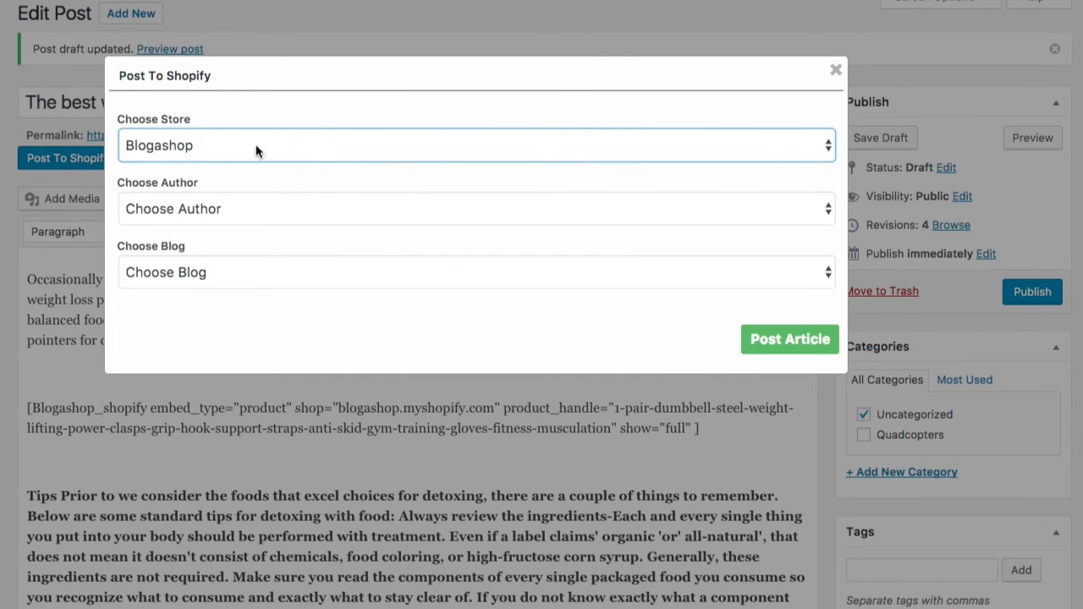
pyautogui.click(262, 212)
pyautogui.click(247, 228)
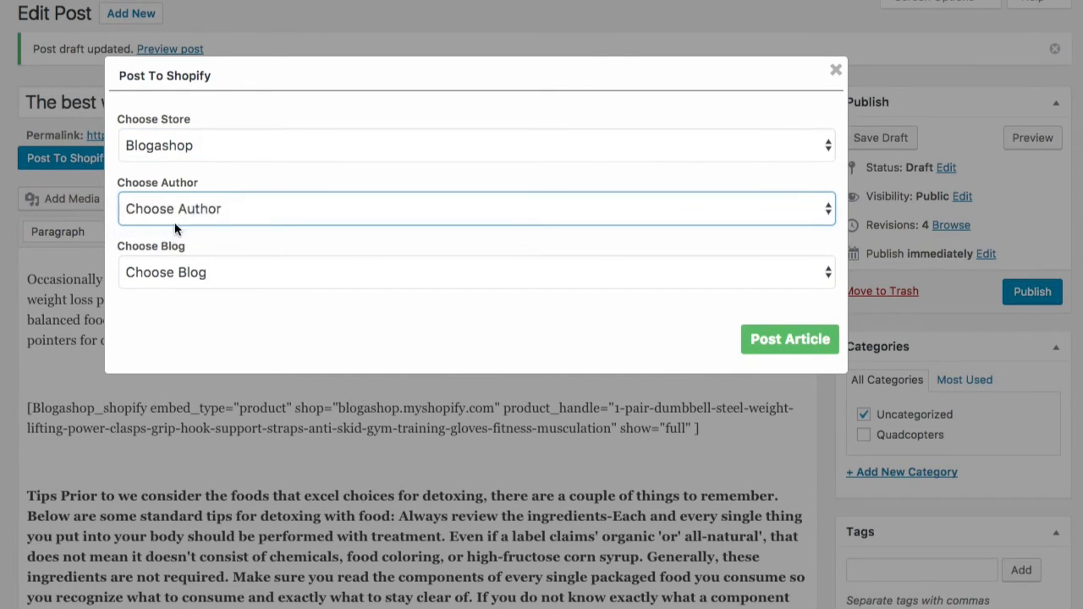
pyautogui.click(244, 273)
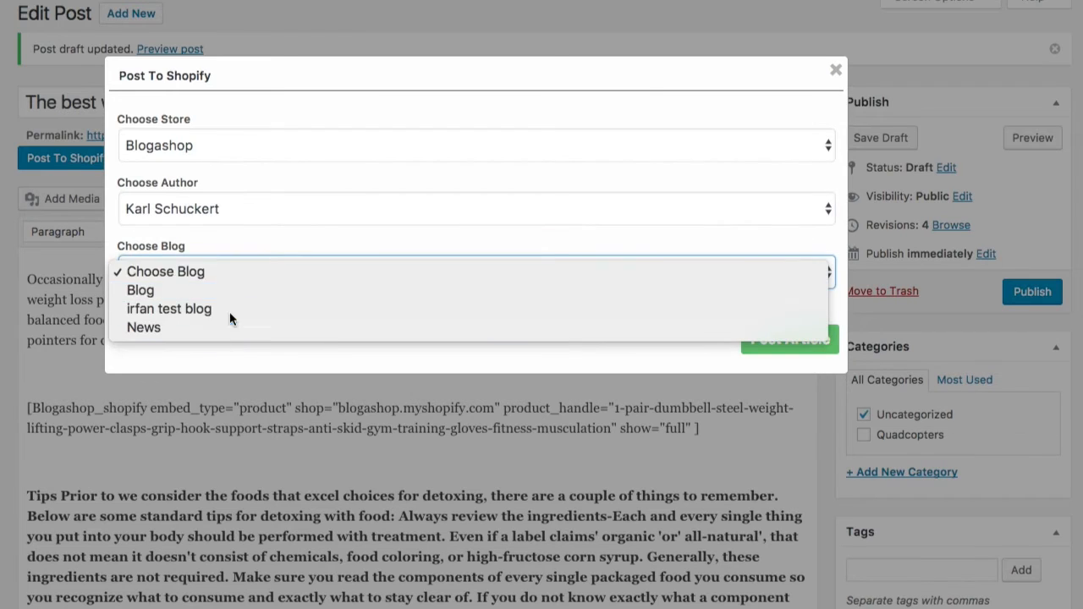
pyautogui.click(215, 293)
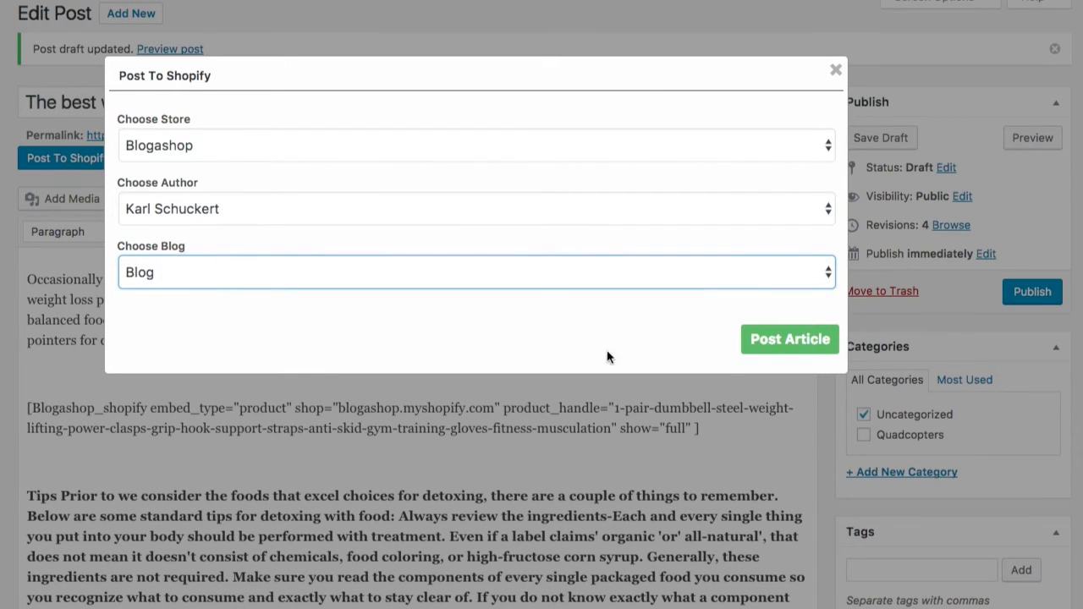
pyautogui.click(794, 344)
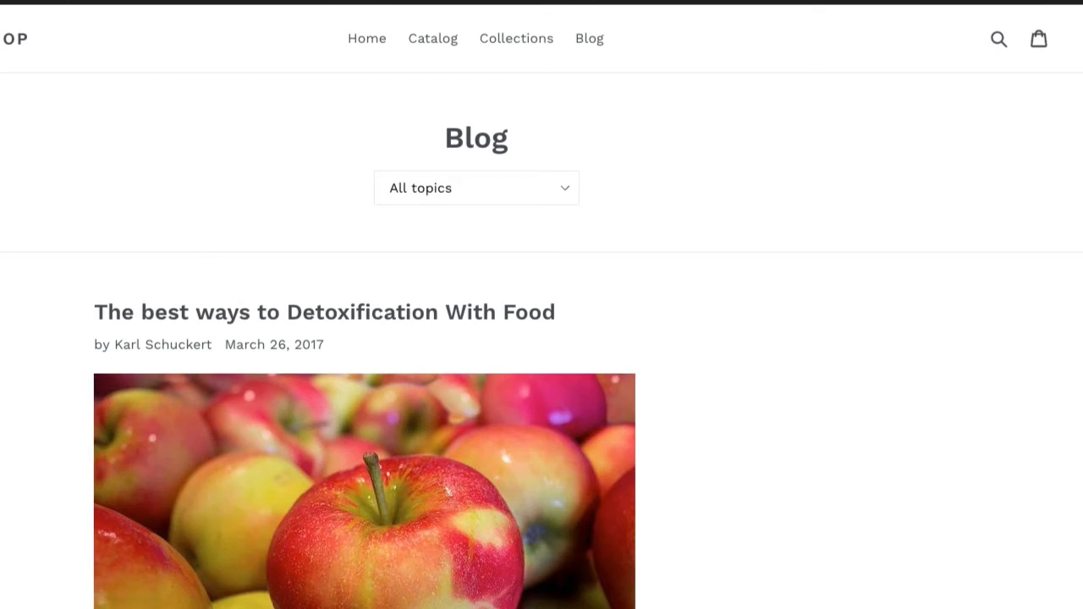
# Step: Review the published detox article on the Shopify storefront blog, including its tags, images, video and the embedded product's Buy Now link
pyautogui.scroll(-2, 709, 364)
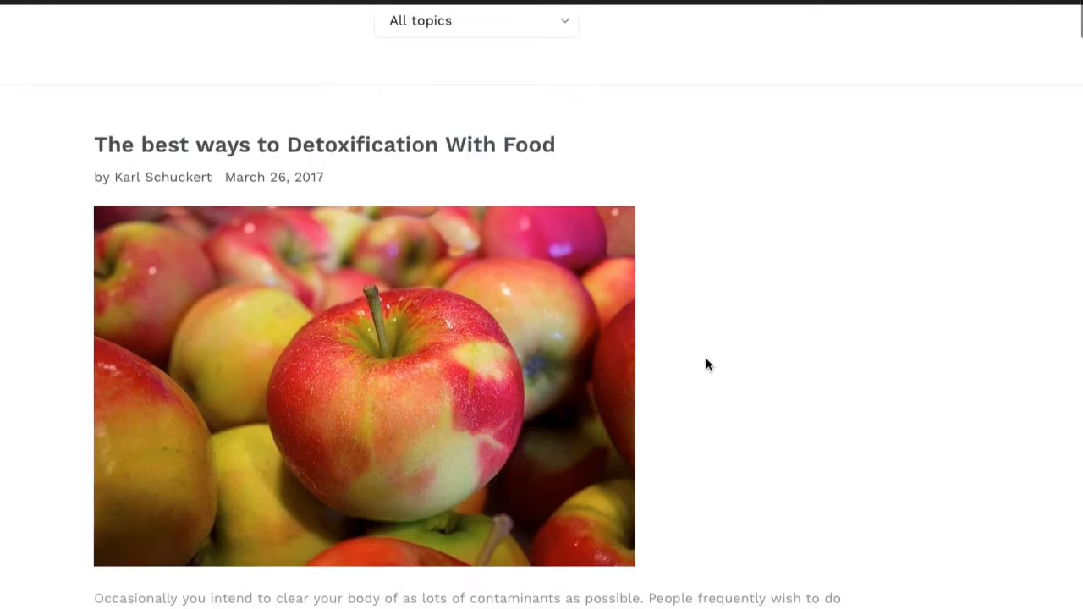
pyautogui.scroll(-3, 708, 365)
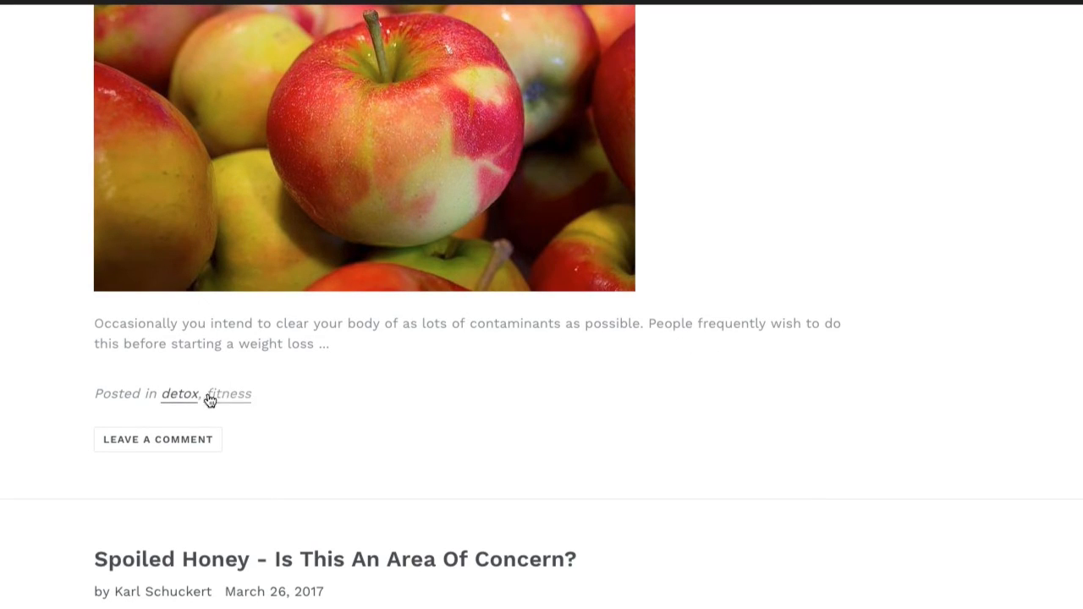
pyautogui.scroll(5, 573, 355)
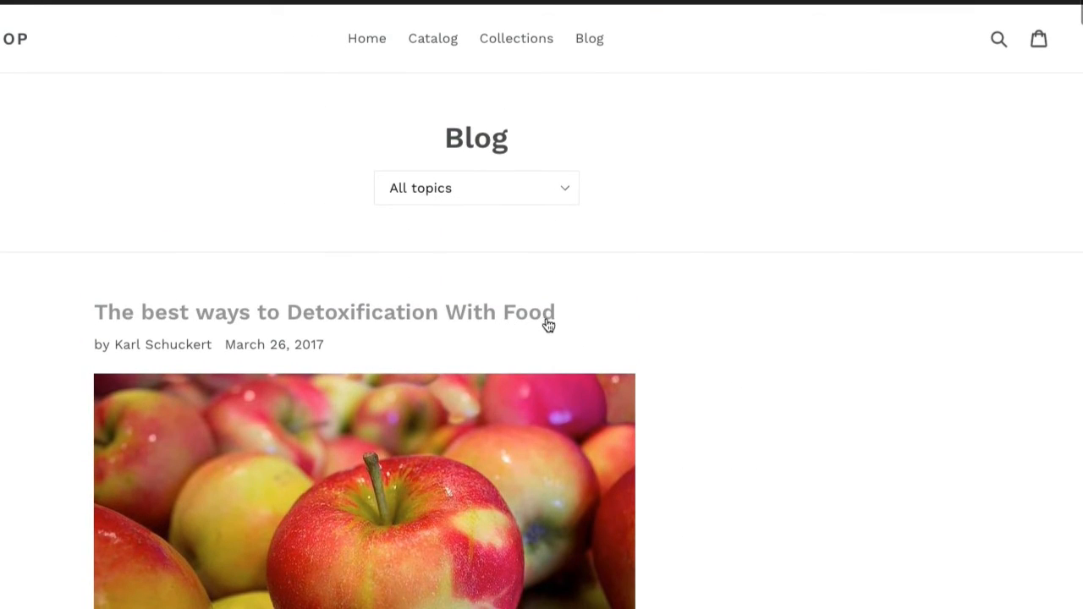
pyautogui.click(546, 322)
pyautogui.scroll(-1, 264, 288)
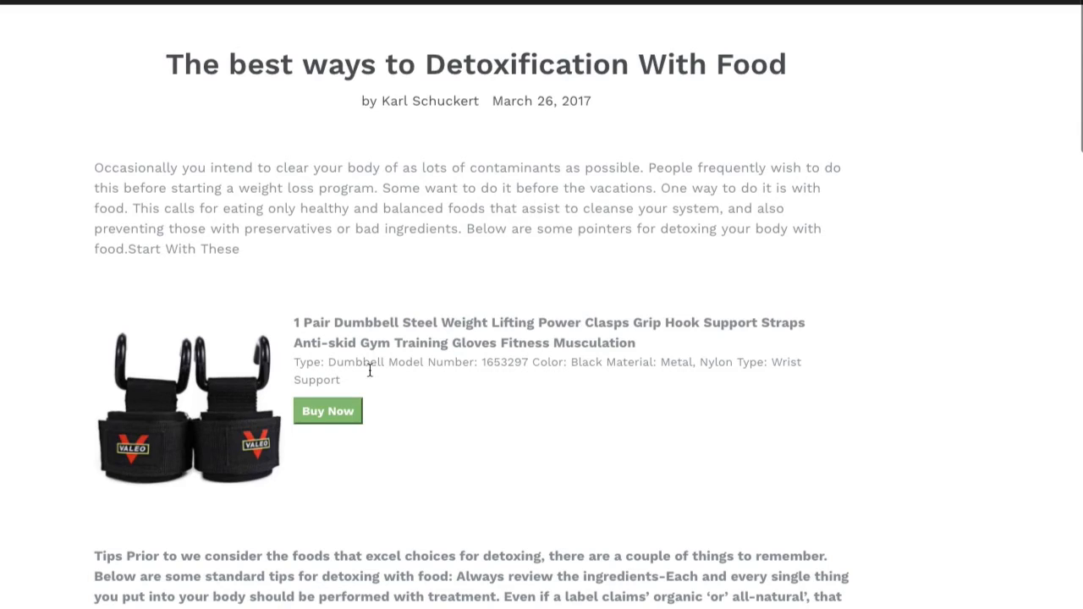
pyautogui.click(331, 411)
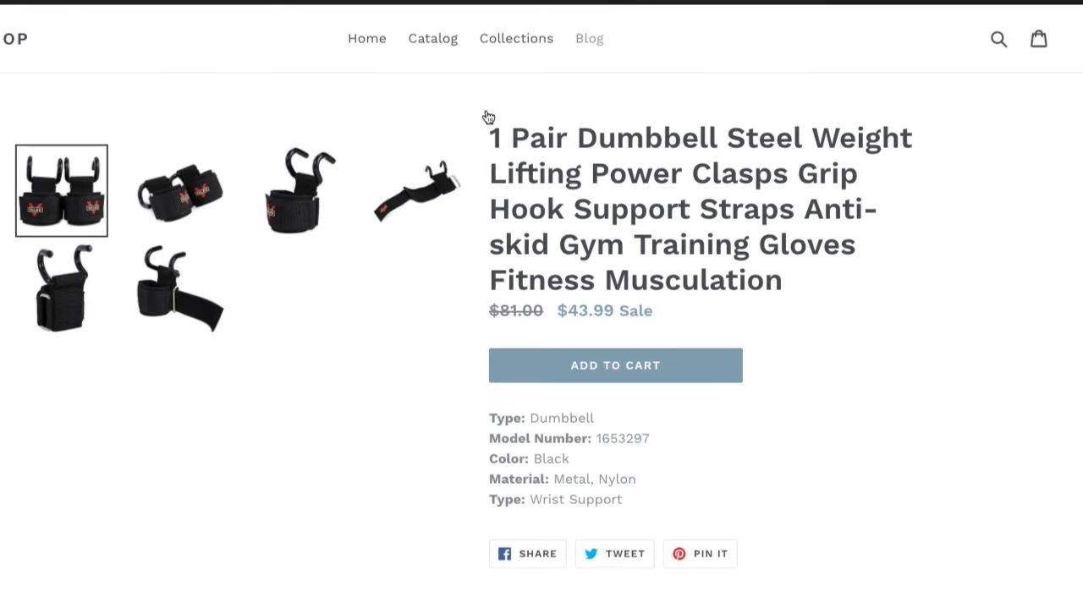
pyautogui.scroll(-3, 617, 225)
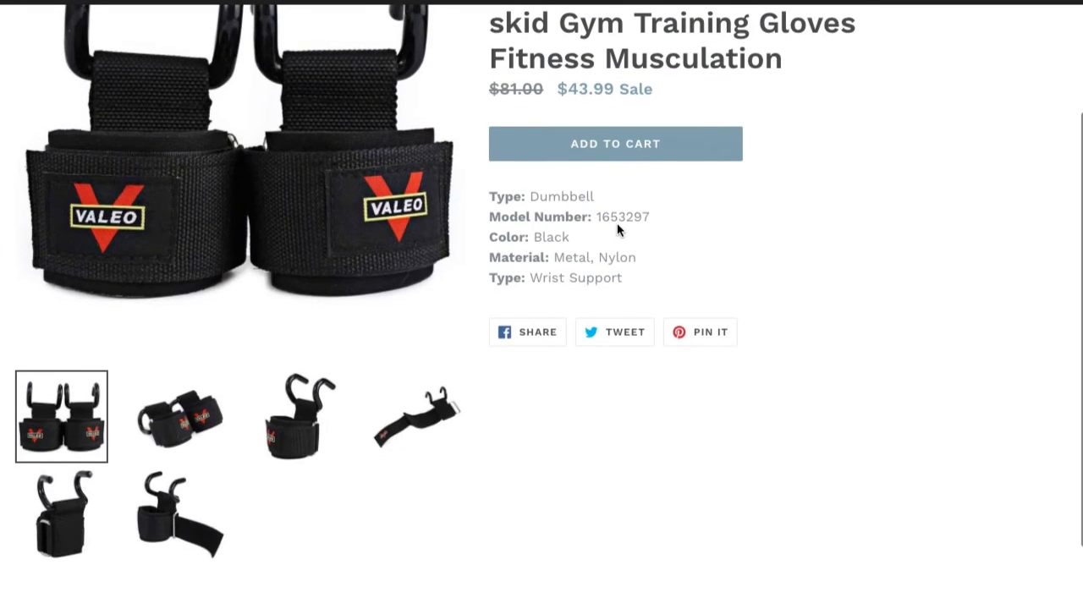
pyautogui.scroll(3, 618, 224)
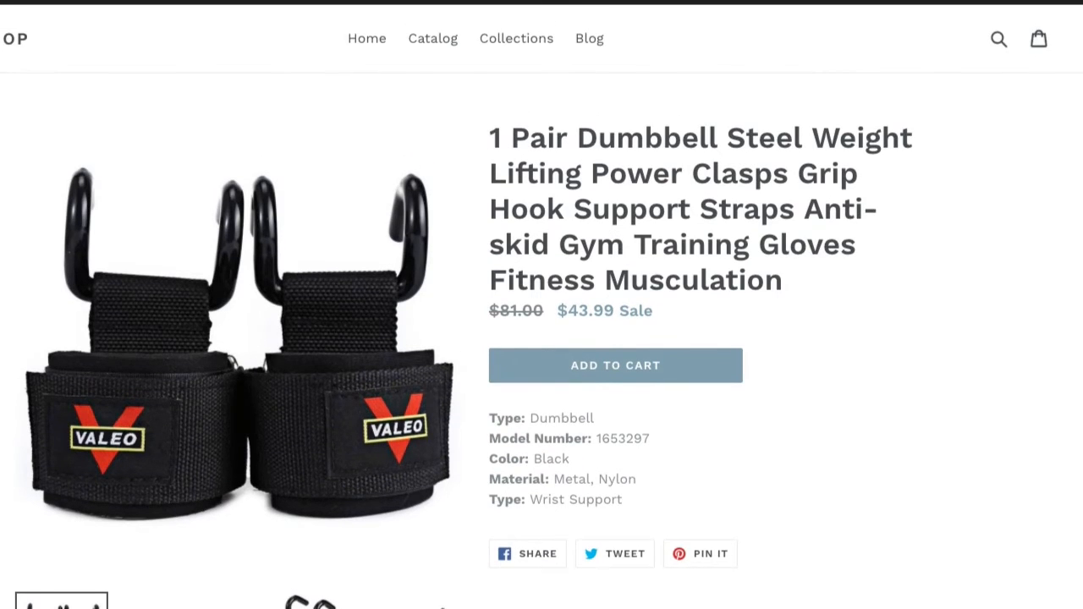
pyautogui.hotkey('alt', 'Left')
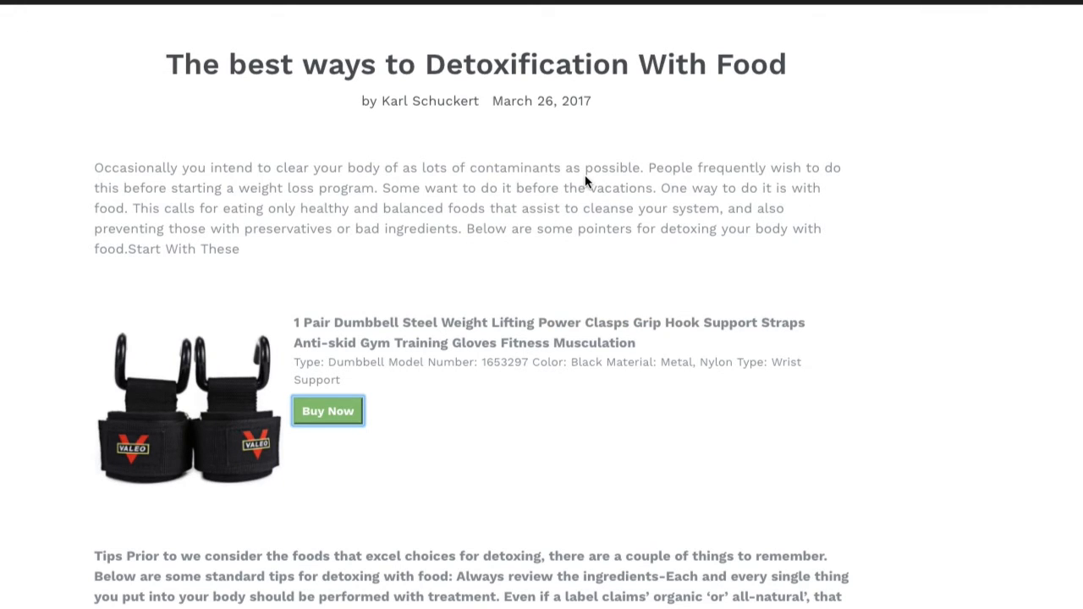
pyautogui.scroll(-7, 585, 180)
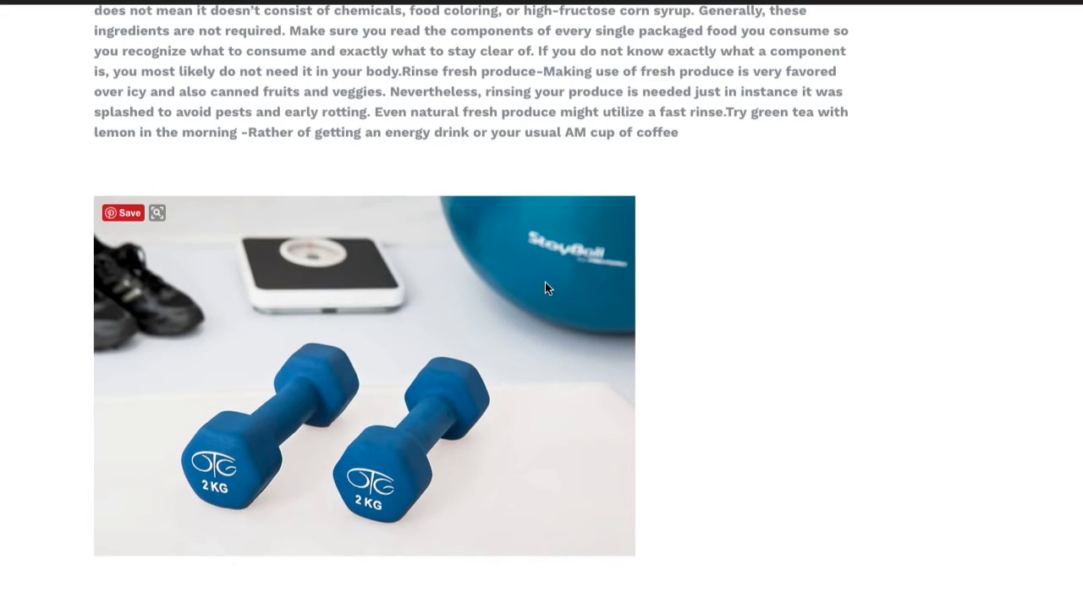
pyautogui.scroll(-10, 546, 283)
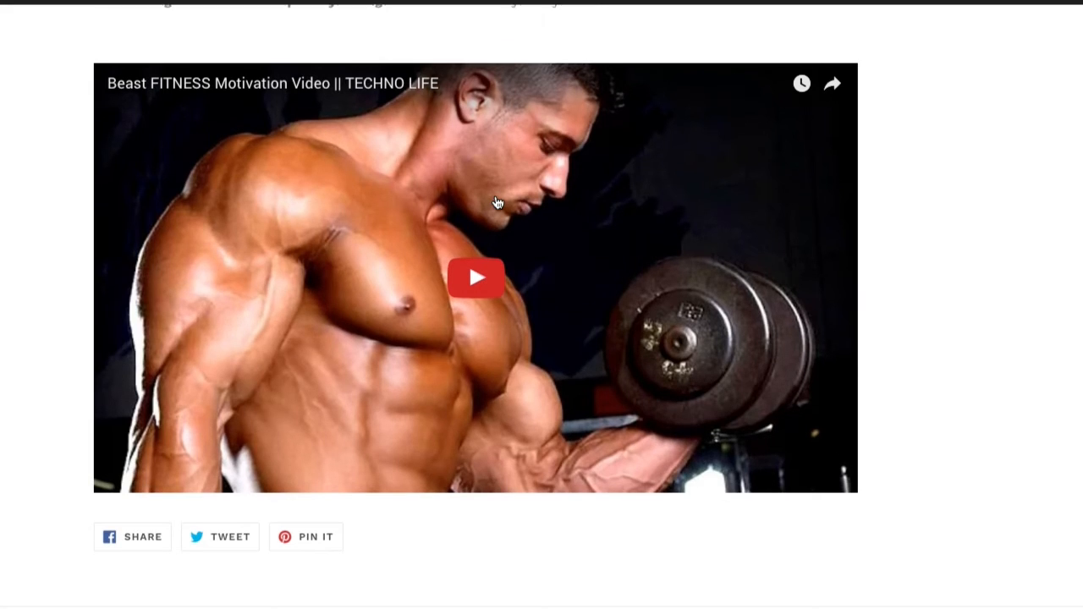
# Step: Post the comment "Hiya" on the published detox article, filling in the commenter's name and e-mail
pyautogui.scroll(-4, 498, 203)
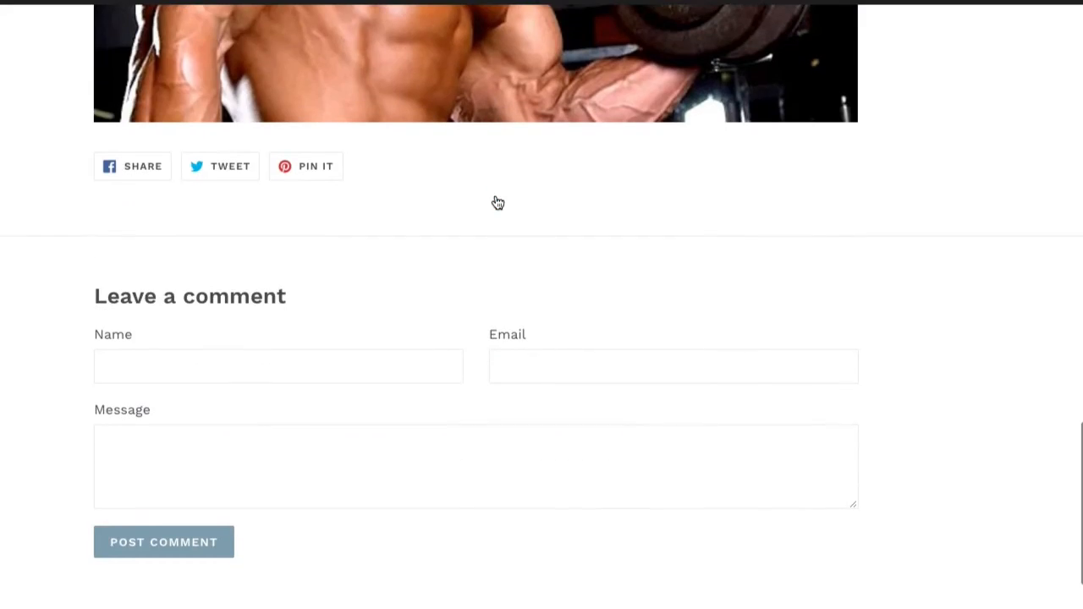
pyautogui.click(197, 372)
pyautogui.write('Ke')
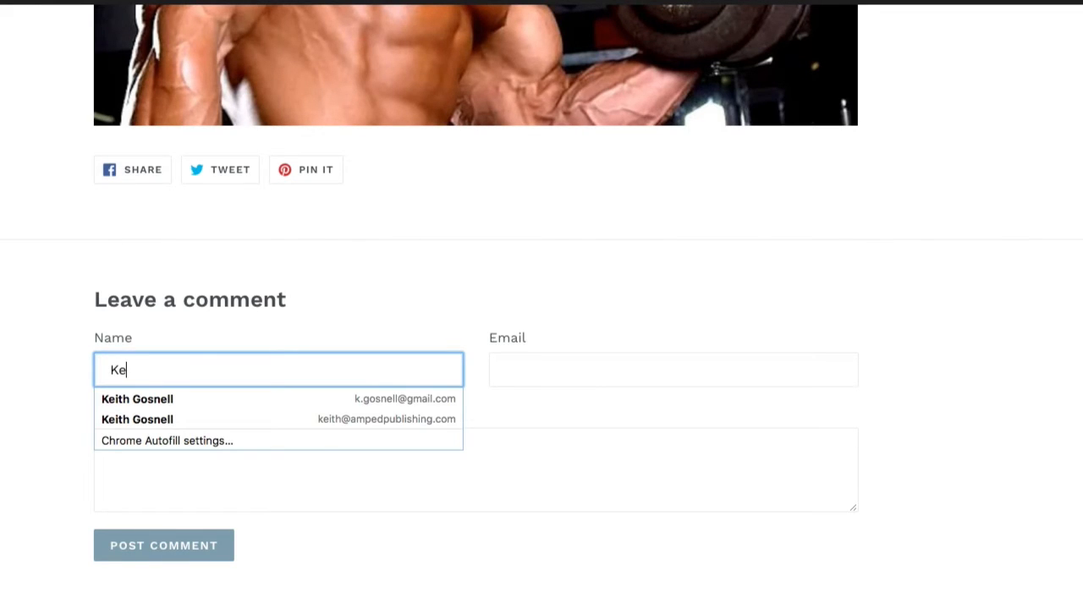
pyautogui.write('ith')
pyautogui.press('Tab')
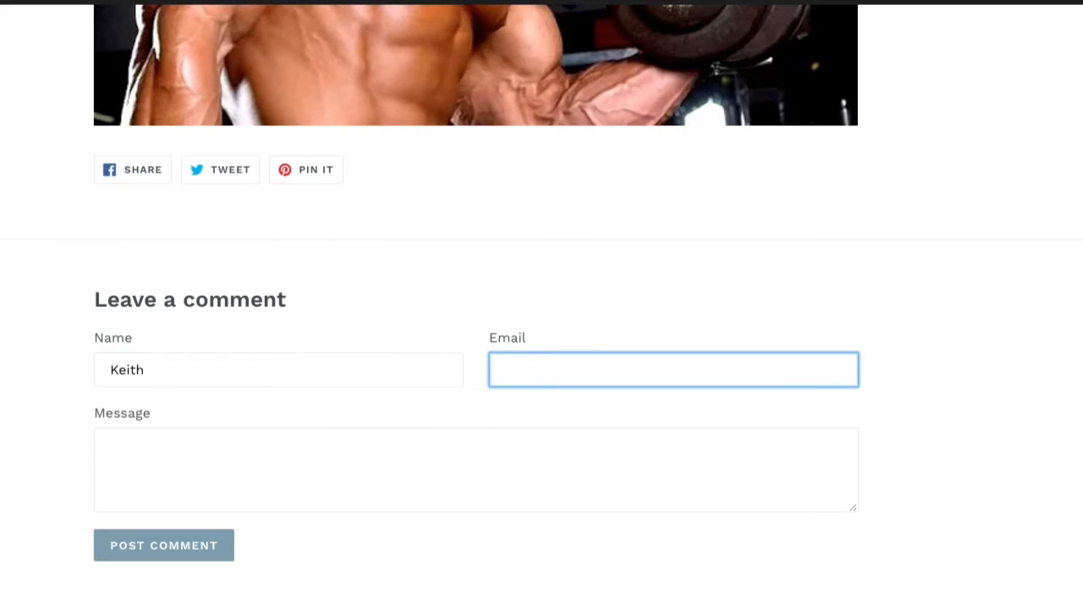
pyautogui.write('test')
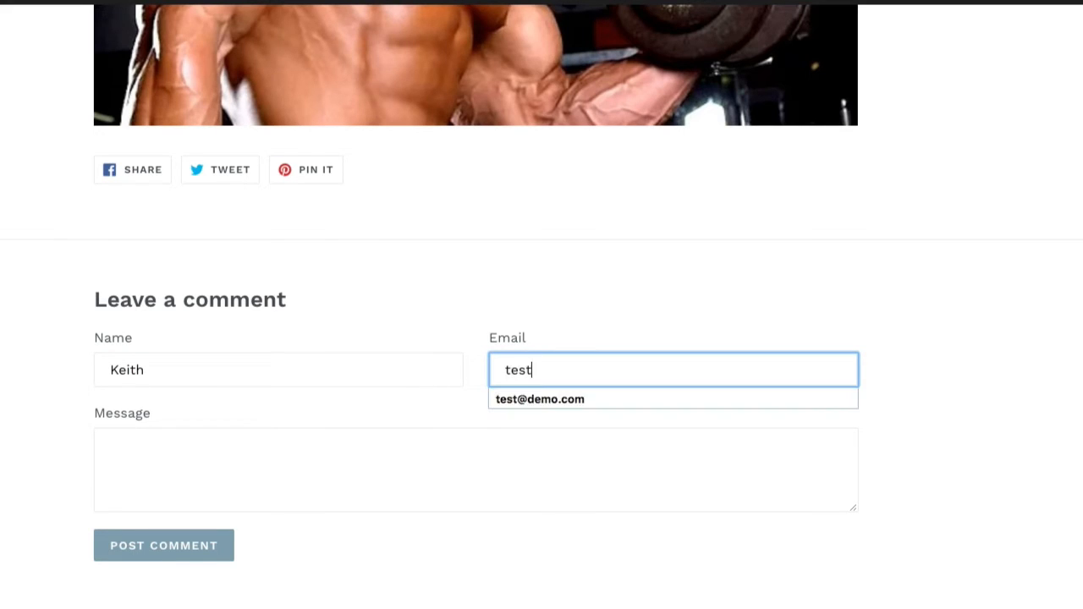
pyautogui.press('Down')
pyautogui.press('Return')
pyautogui.click(153, 441)
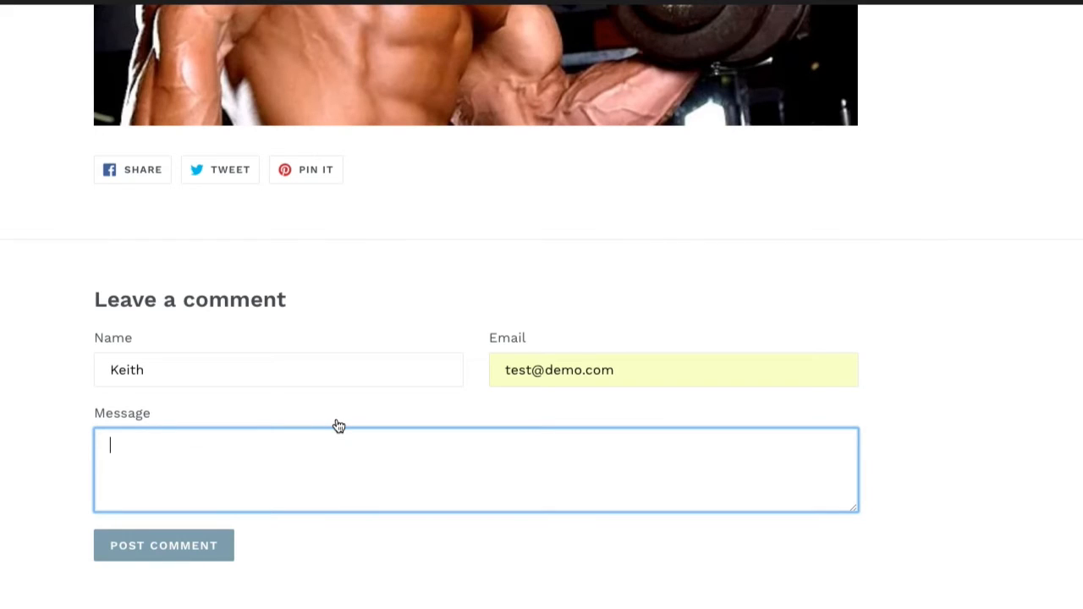
pyautogui.write('Hiya')
pyautogui.click(168, 548)
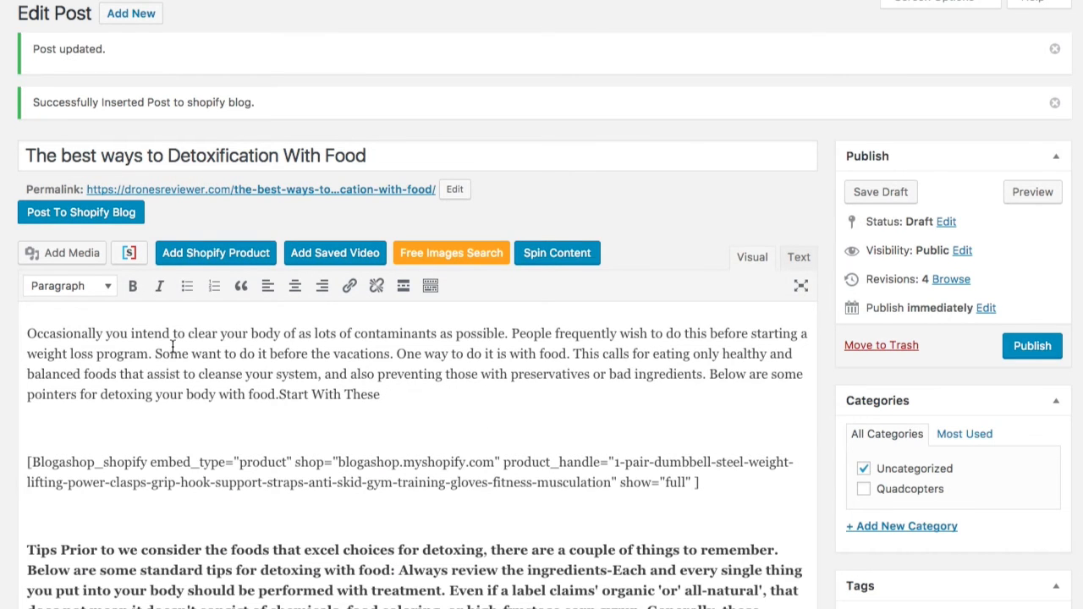
# Step: Switch to WordPress, open BlogaShop's list of Shopify blog posts and examine the posts and the available store filter
pyautogui.scroll(-1, 173, 347)
pyautogui.moveTo(7, 556)
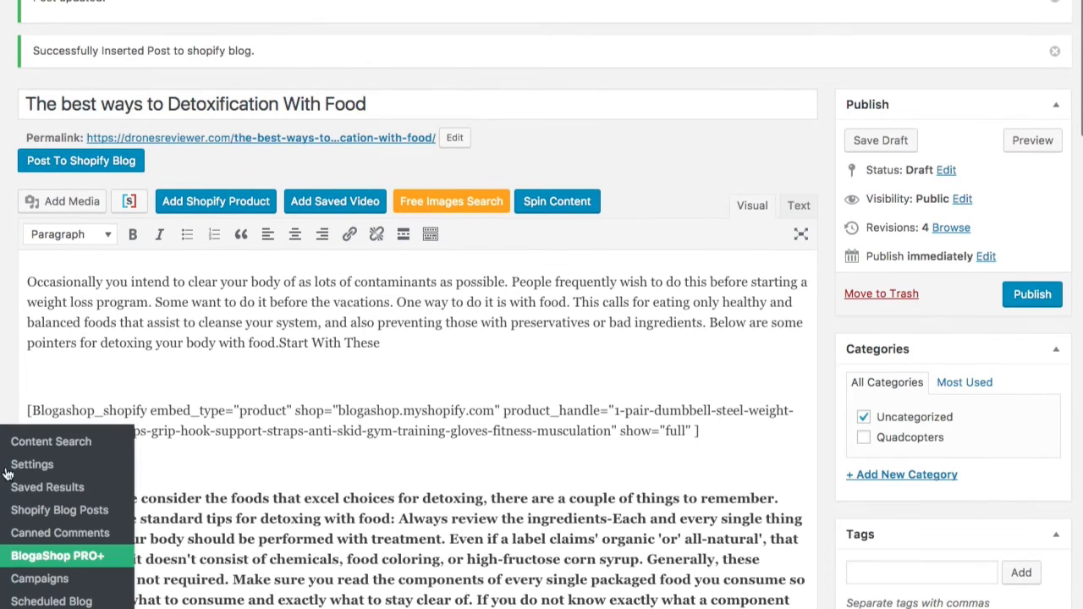
pyautogui.click(51, 510)
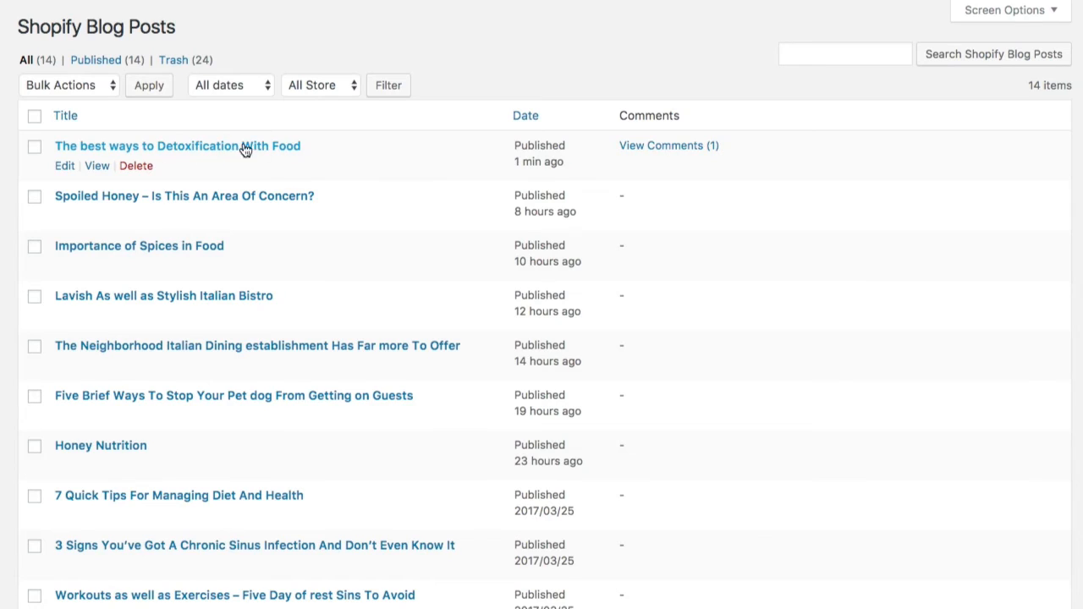
pyautogui.click(333, 88)
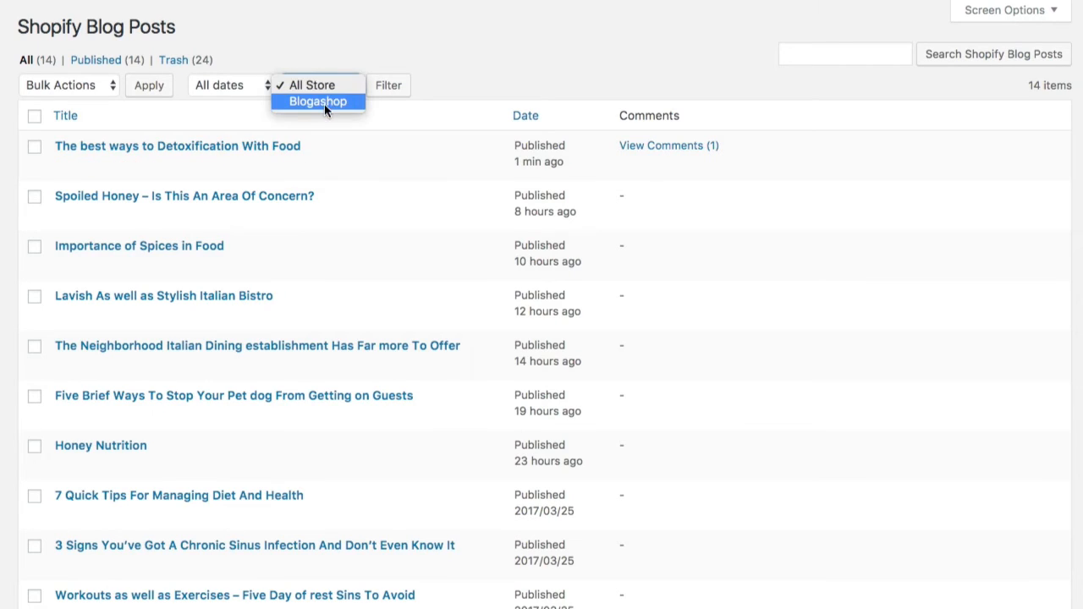
pyautogui.click(352, 53)
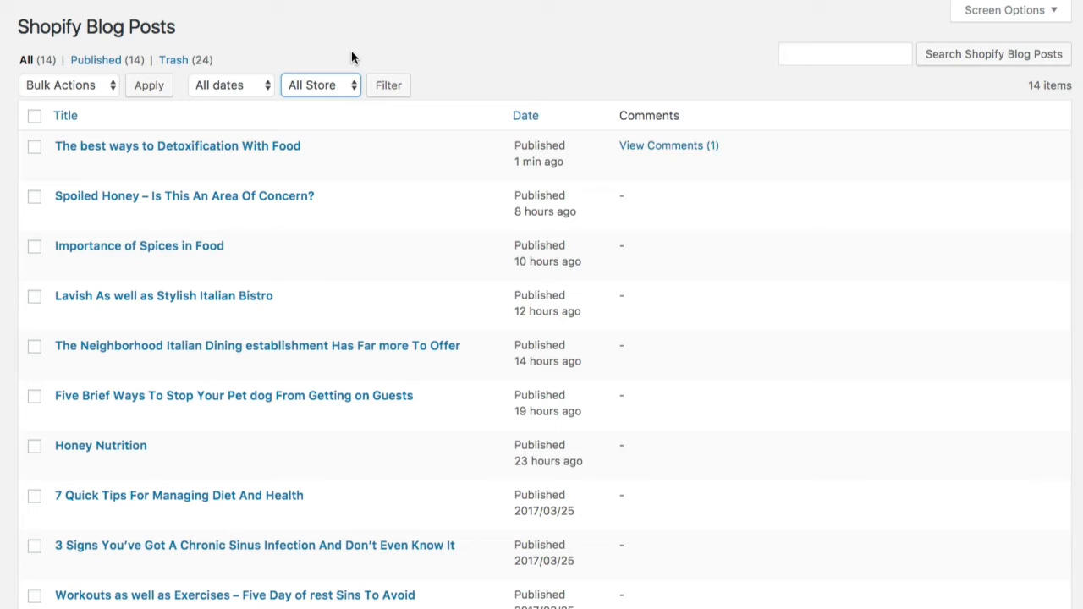
pyautogui.scroll(-1, 352, 52)
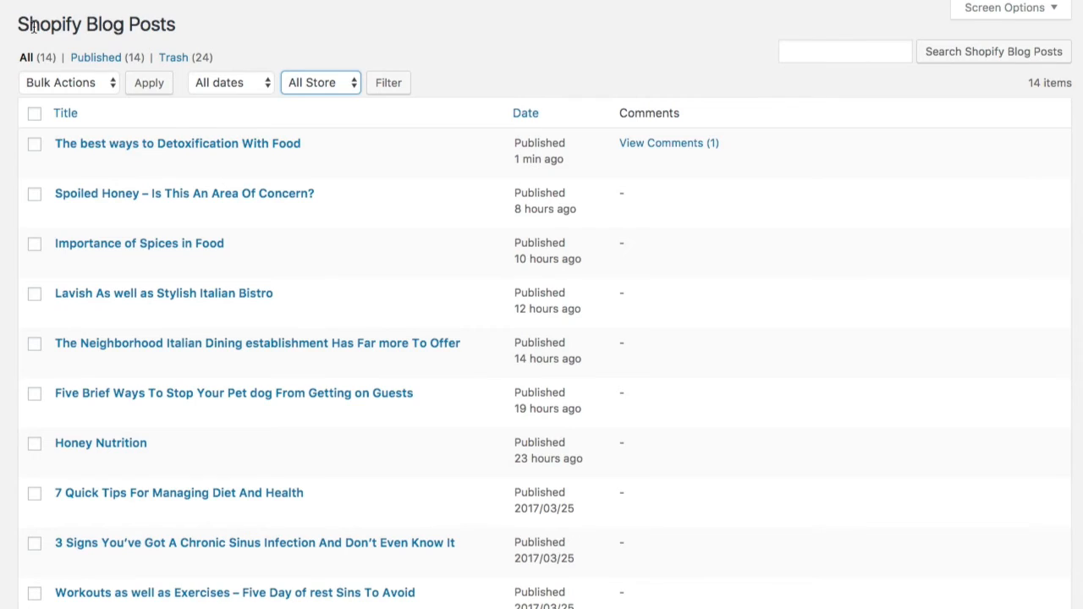
pyautogui.moveTo(19, 25); pyautogui.dragTo(203, 25)
pyautogui.click(353, 38)
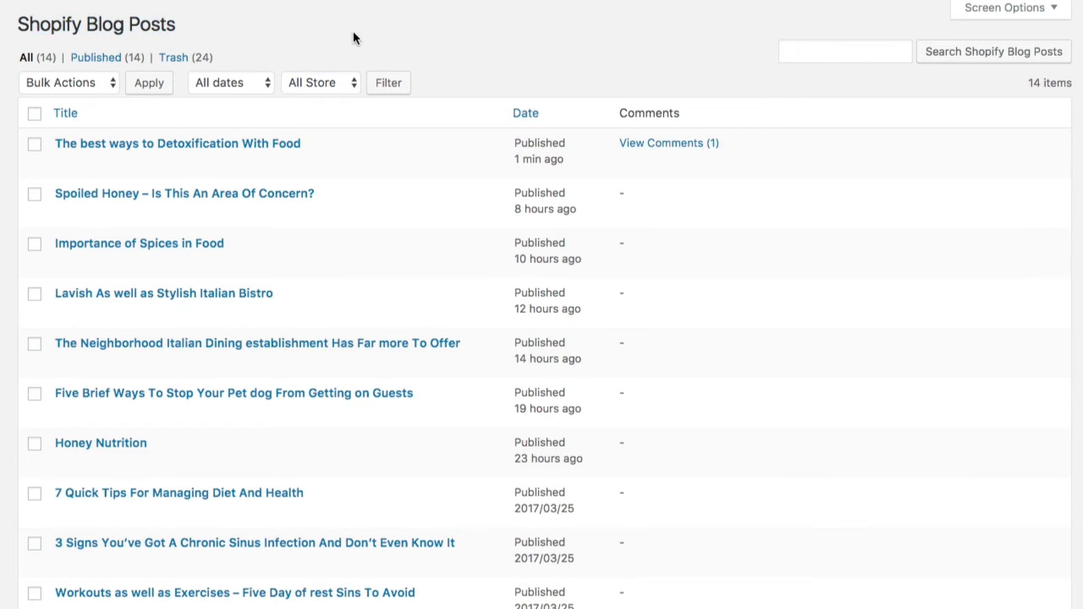
# Step: Open the comments of the detox post, reply "hi back" to "Hiya", and refresh the live article on the Shopify storefront
pyautogui.moveTo(406, 175)
pyautogui.click(666, 150)
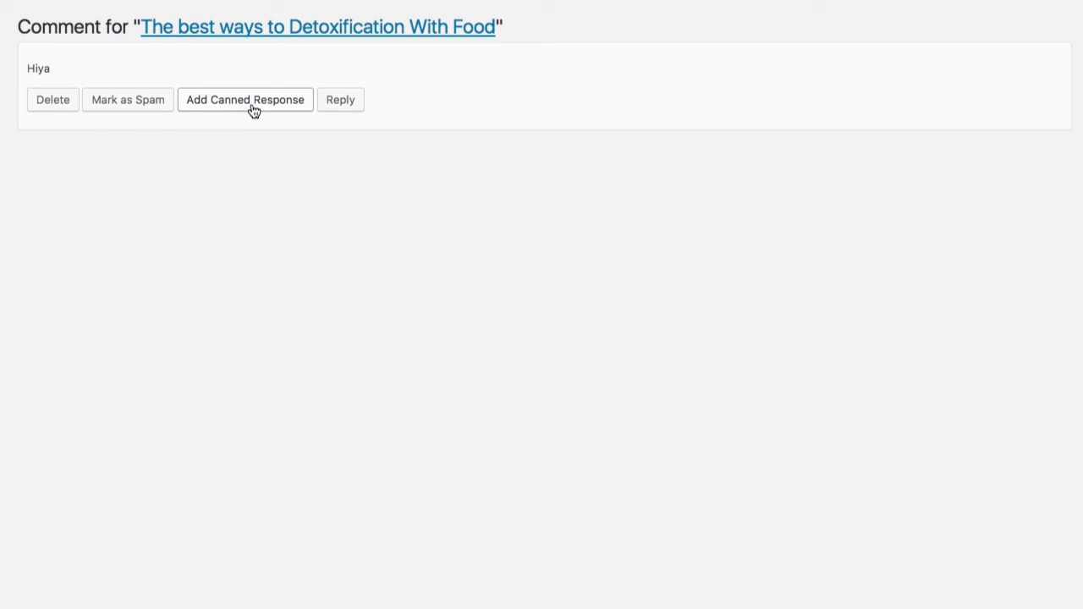
pyautogui.moveTo(39, 491)
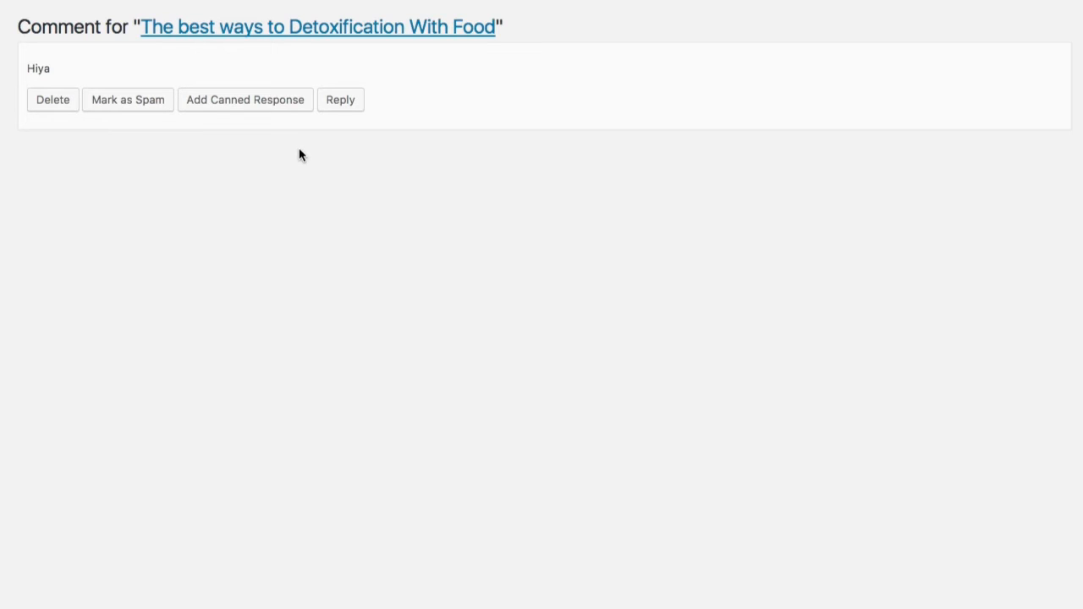
pyautogui.click(341, 102)
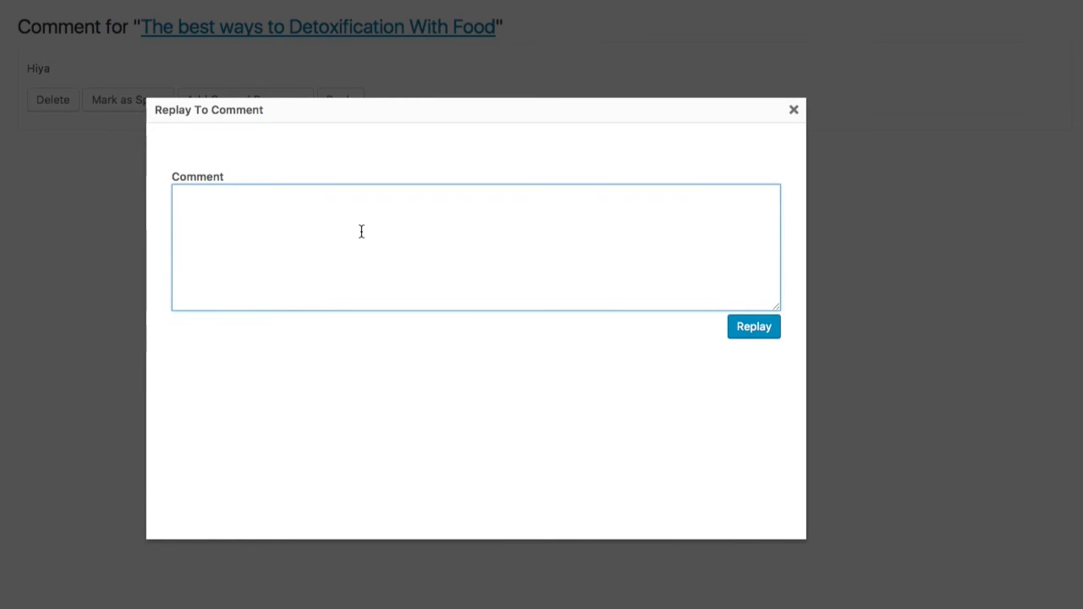
pyautogui.write('hi back')
pyautogui.click(757, 331)
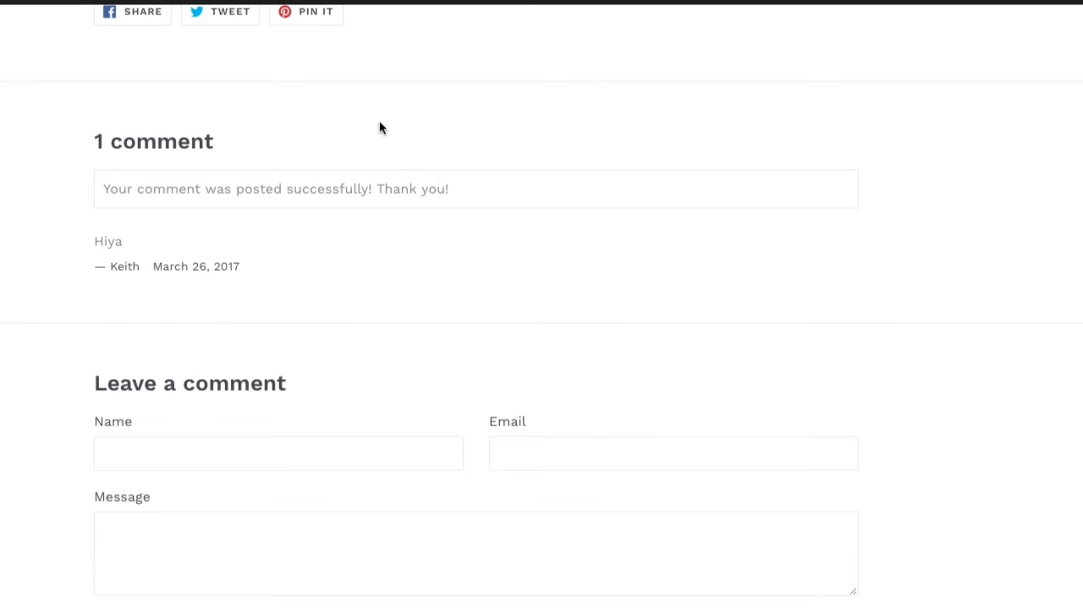
pyautogui.press('super+r')
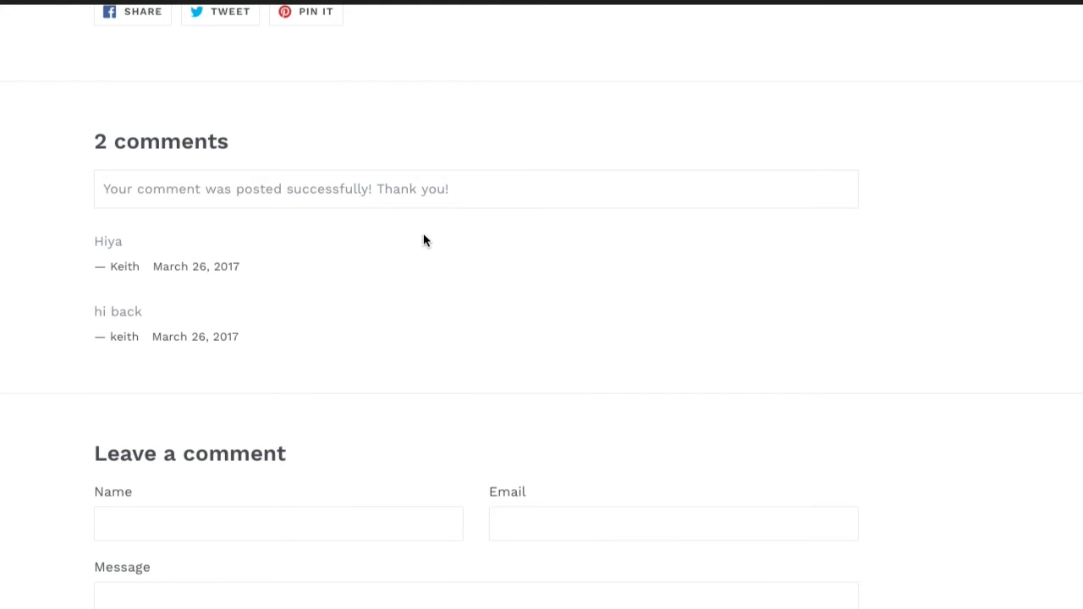
# Step: Check the "Hiya" comment and its reply on the live Shopify article
pyautogui.doubleClick(99, 242)
pyautogui.click(314, 247)
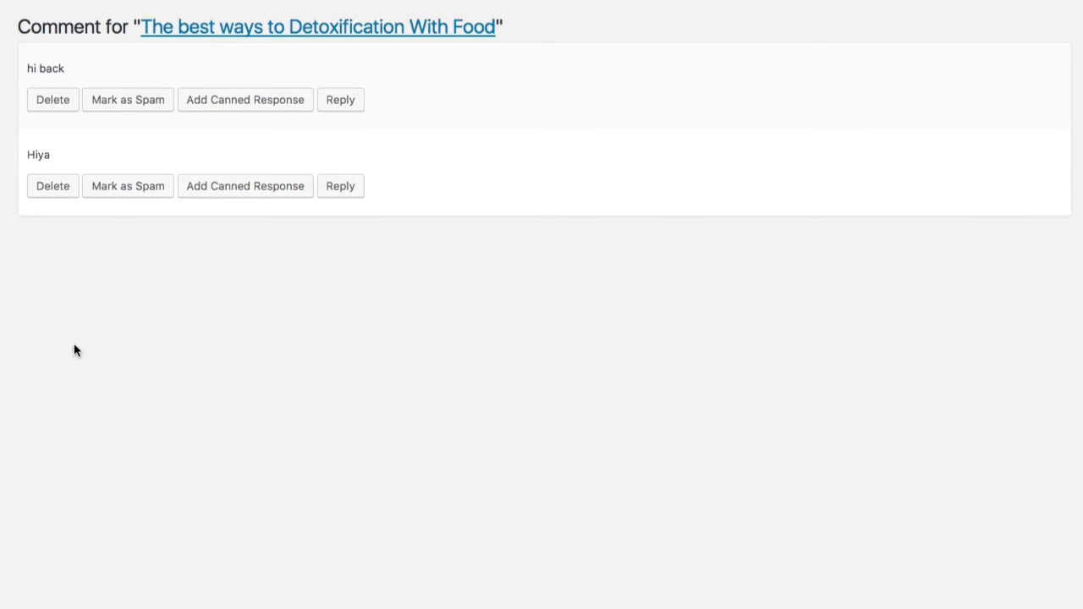
# Step: Switch to BlogaShop's campaigns in WordPress and create a campaign titled "Demo 2" that publishes every 2 hours
pyautogui.moveTo(2, 364)
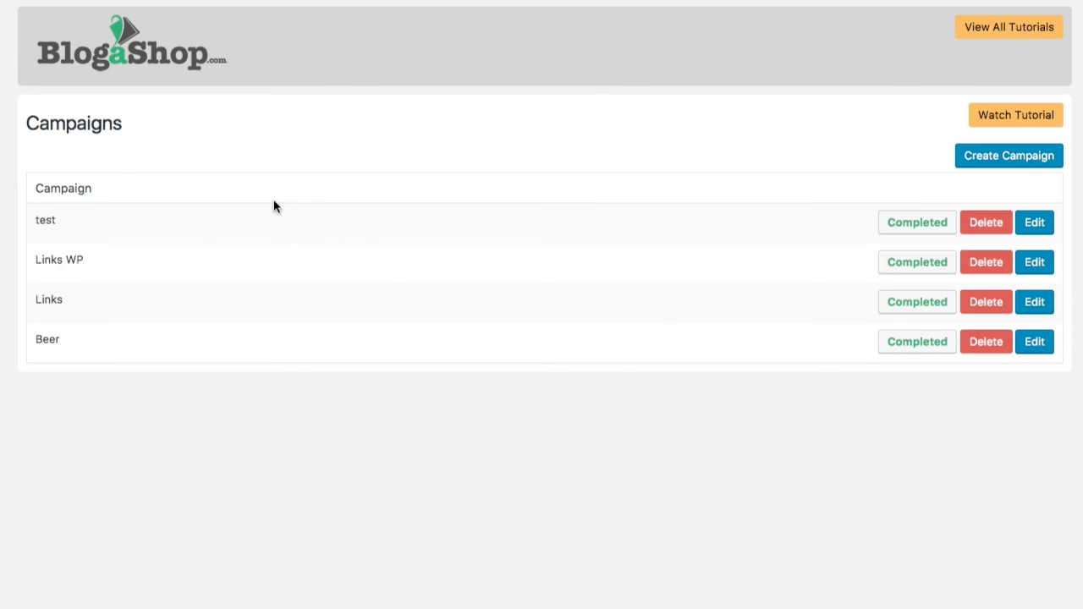
pyautogui.click(983, 159)
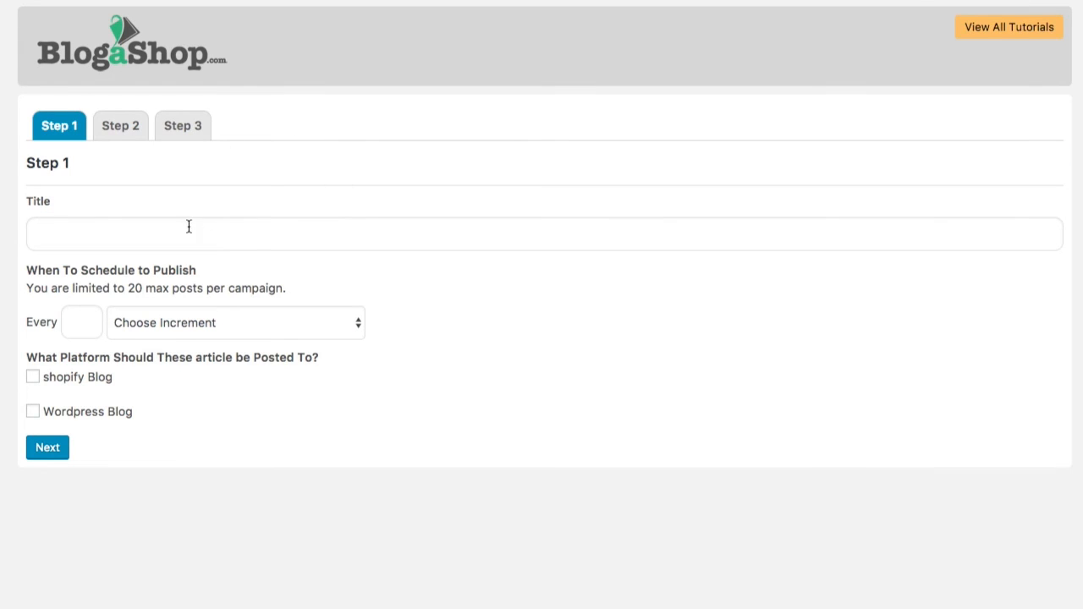
pyautogui.click(99, 237)
pyautogui.write('Demo 2')
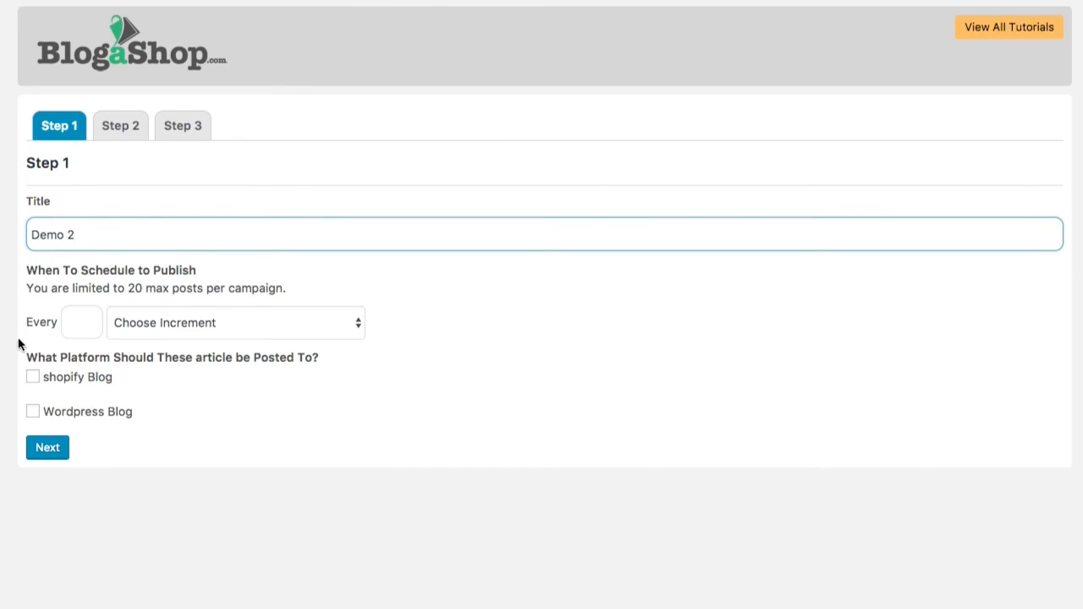
pyautogui.click(73, 326)
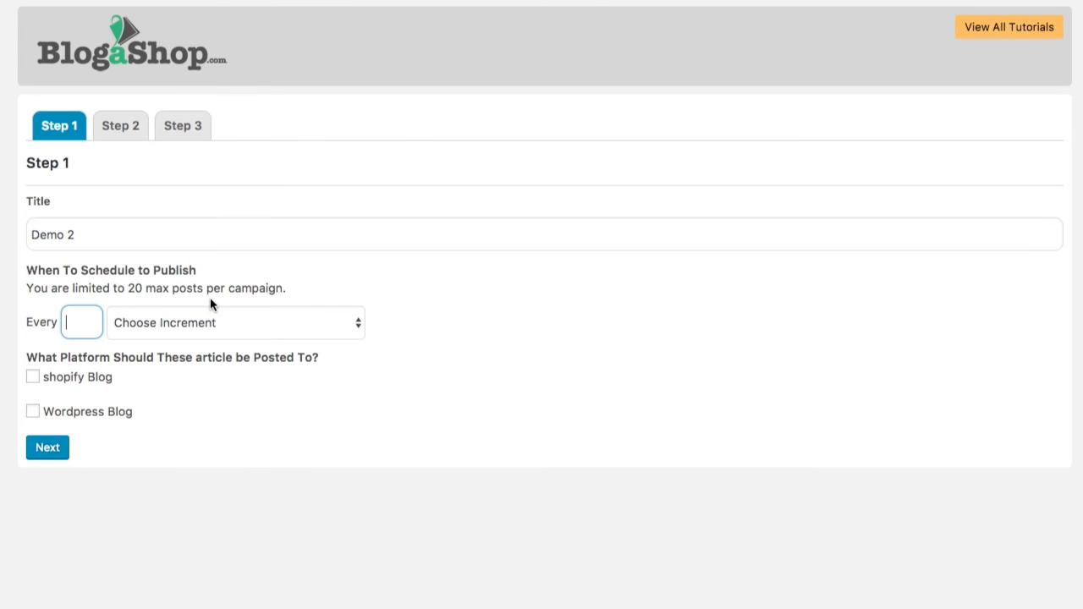
pyautogui.write('2')
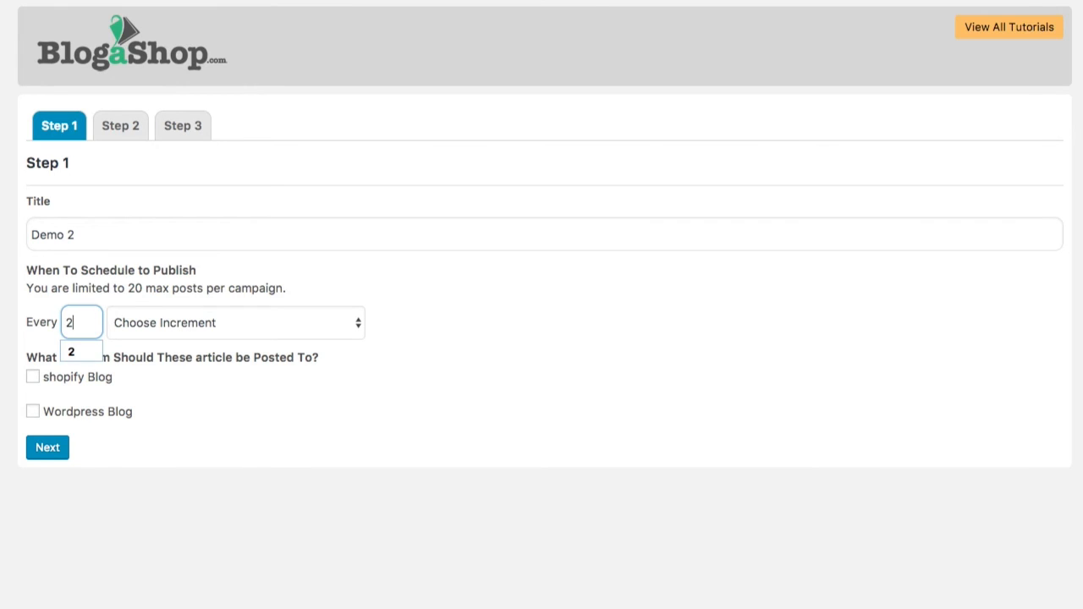
pyautogui.click(294, 322)
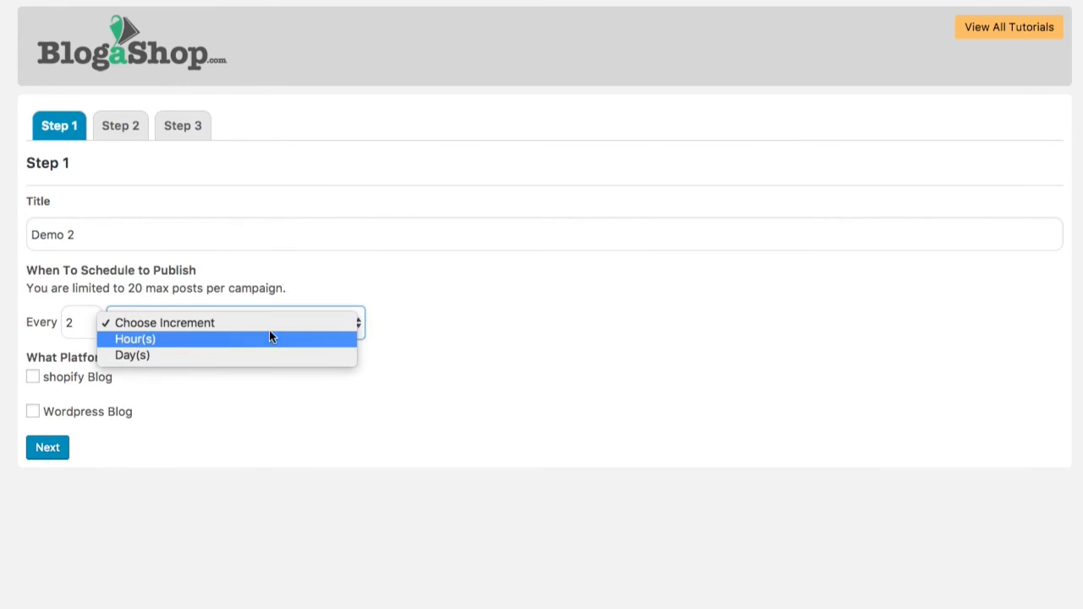
pyautogui.click(245, 341)
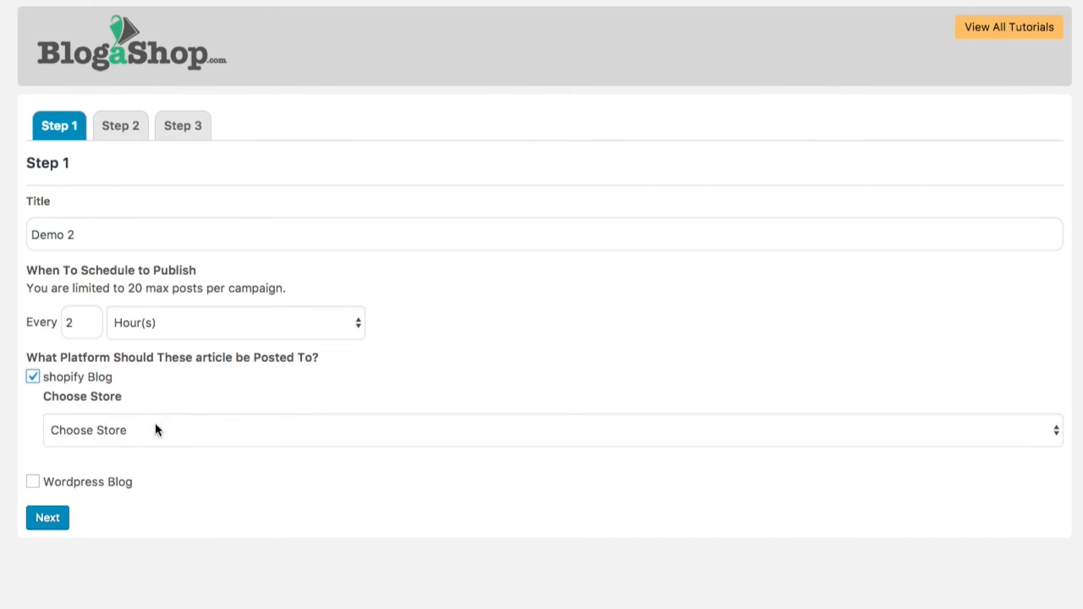
# Step: Target only the Shopify blog "Blog" of the Blogashop store, choose the author, and continue to Step 2
pyautogui.click(133, 429)
pyautogui.click(124, 447)
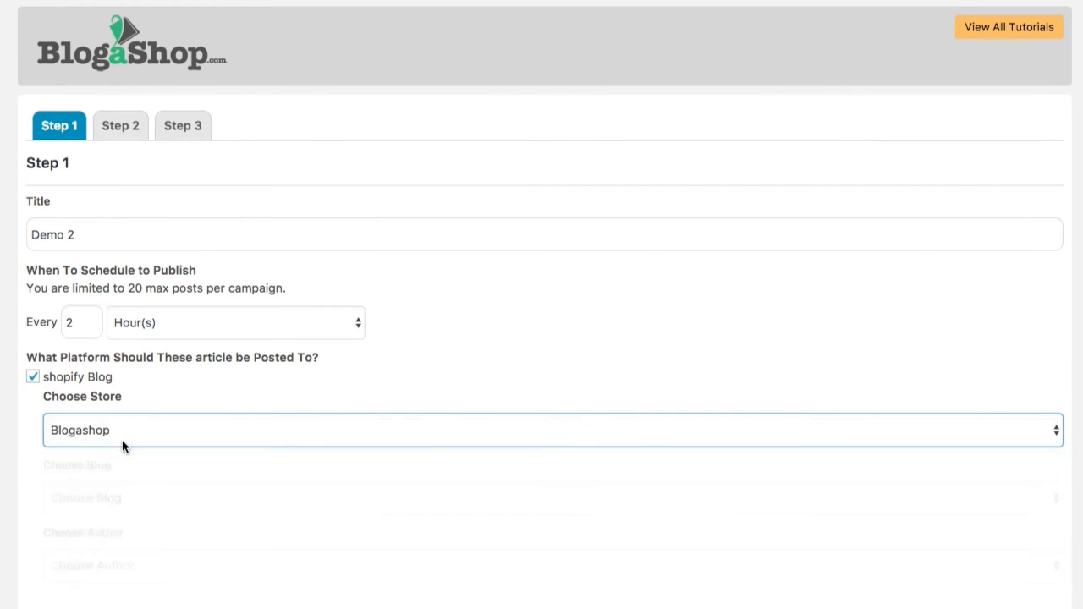
pyautogui.click(147, 498)
pyautogui.click(147, 514)
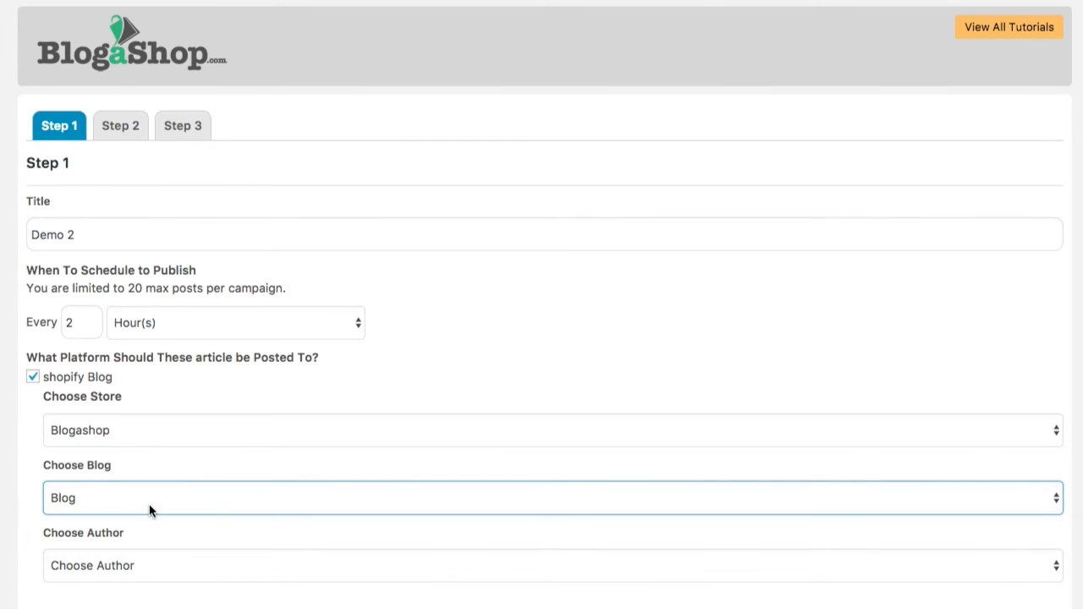
pyautogui.scroll(-2, 149, 506)
pyautogui.click(147, 500)
pyautogui.click(137, 518)
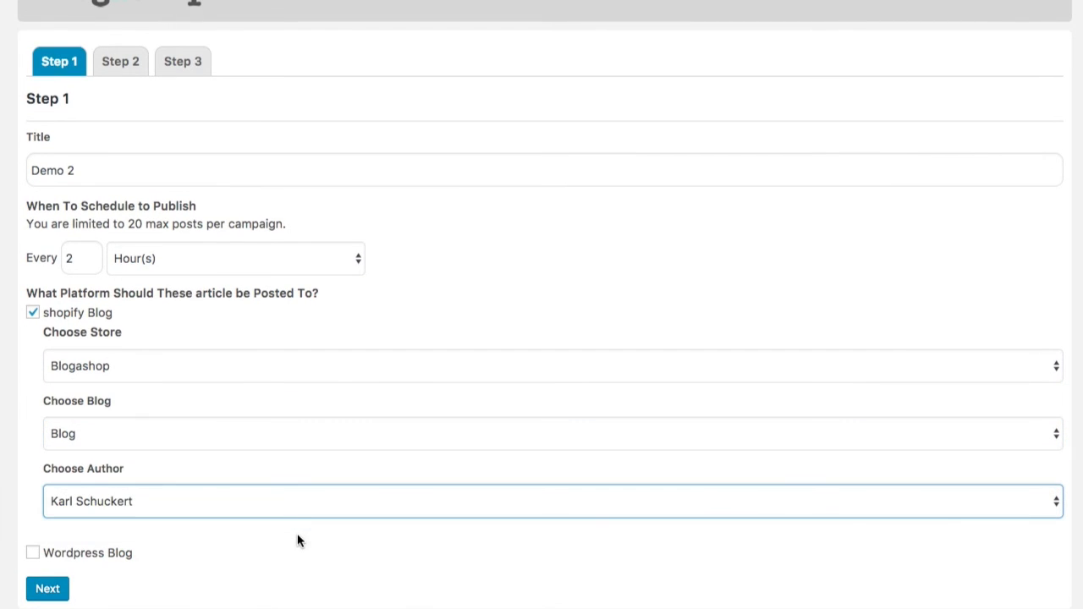
pyautogui.click(33, 555)
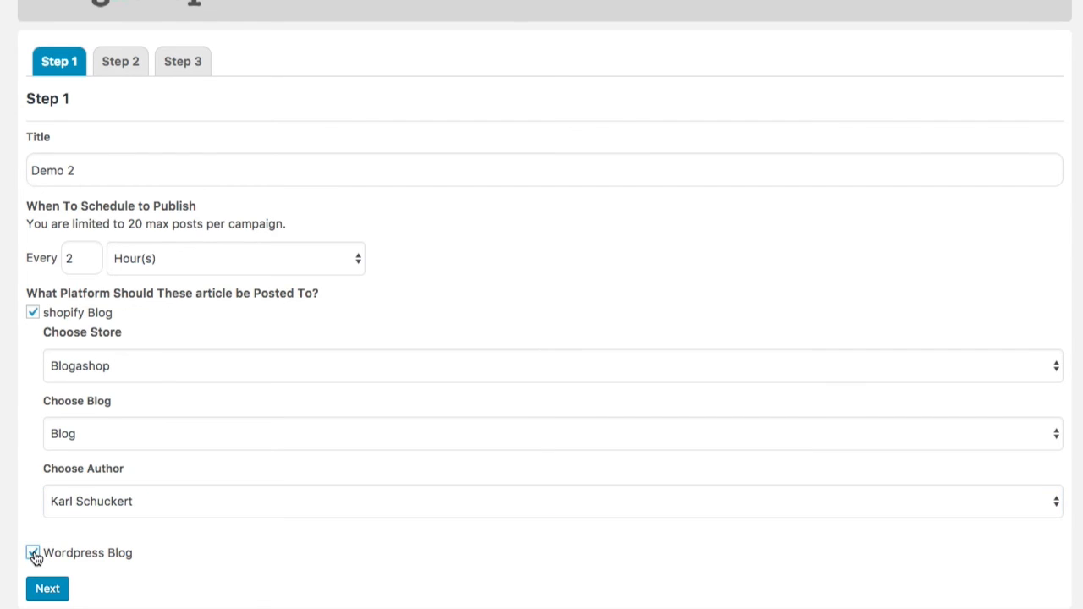
pyautogui.click(33, 555)
pyautogui.click(47, 591)
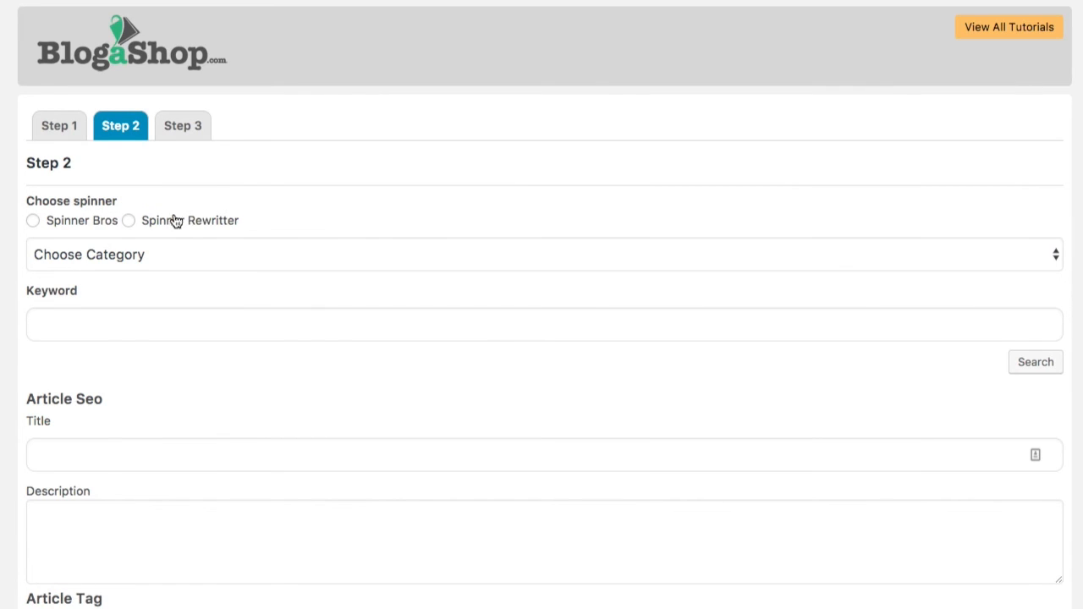
# Step: Choose Spinner Bros with the Health and Fitness category and search for articles in Beauty, Arthritis and Back Pain
pyautogui.click(99, 228)
pyautogui.scroll(-2, 283, 243)
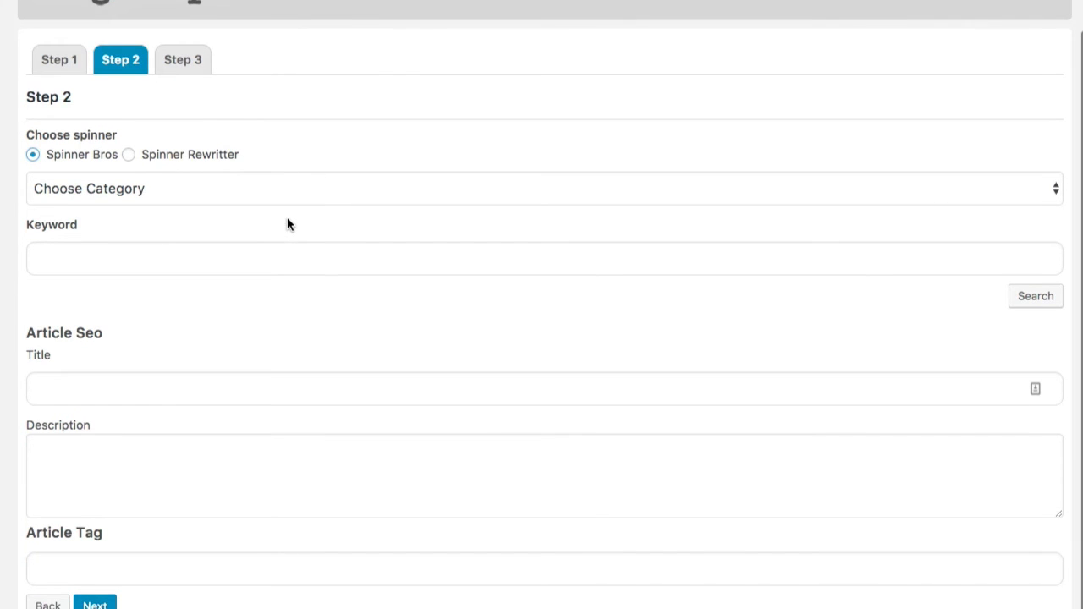
pyautogui.click(262, 188)
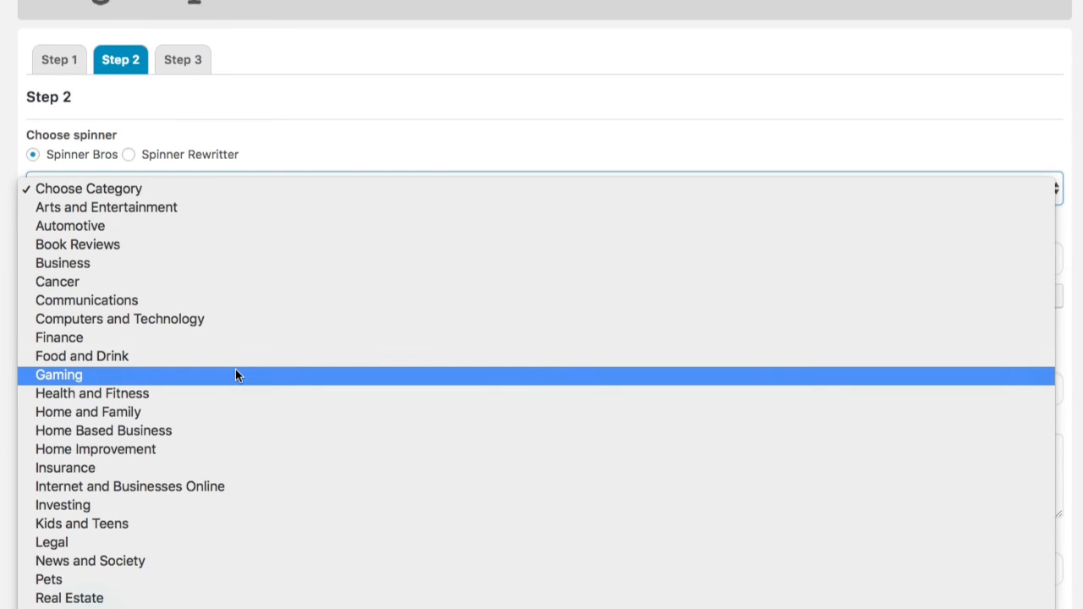
pyautogui.click(241, 392)
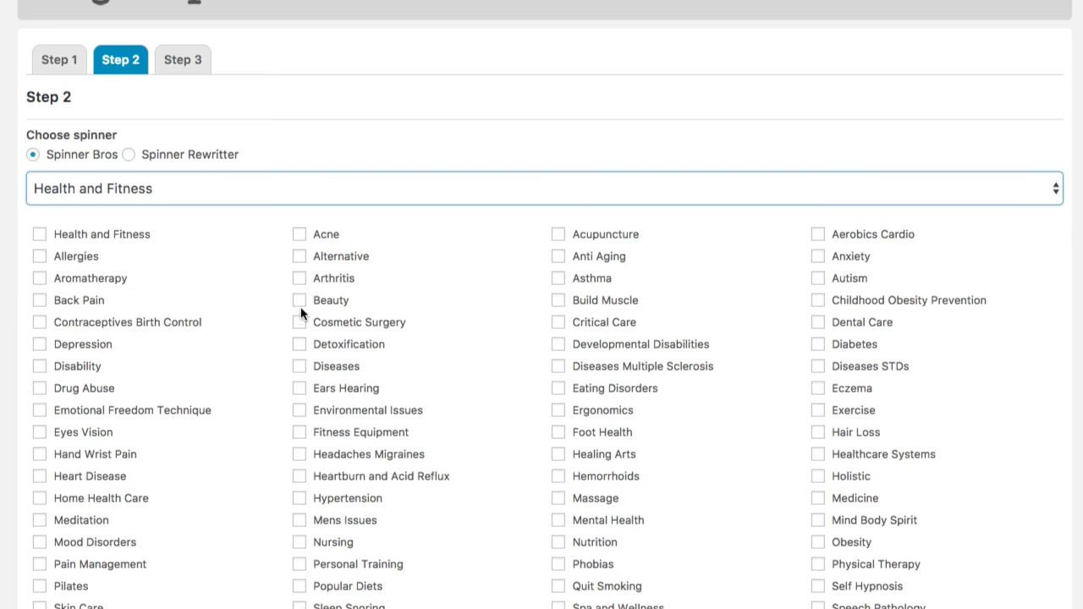
pyautogui.click(299, 302)
pyautogui.click(300, 279)
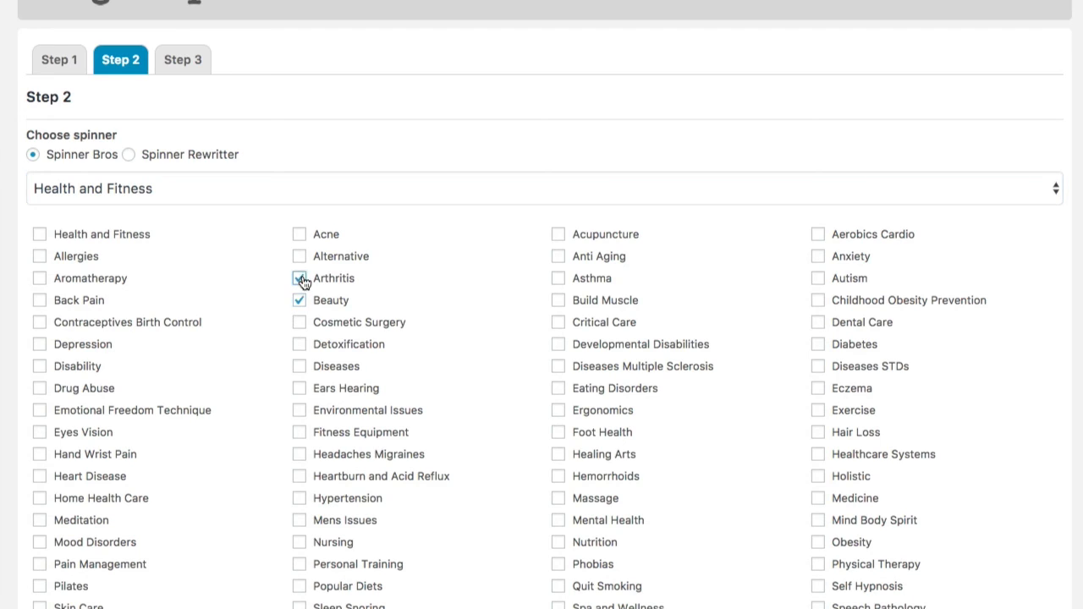
pyautogui.click(39, 301)
pyautogui.scroll(-3, 435, 369)
pyautogui.click(1035, 476)
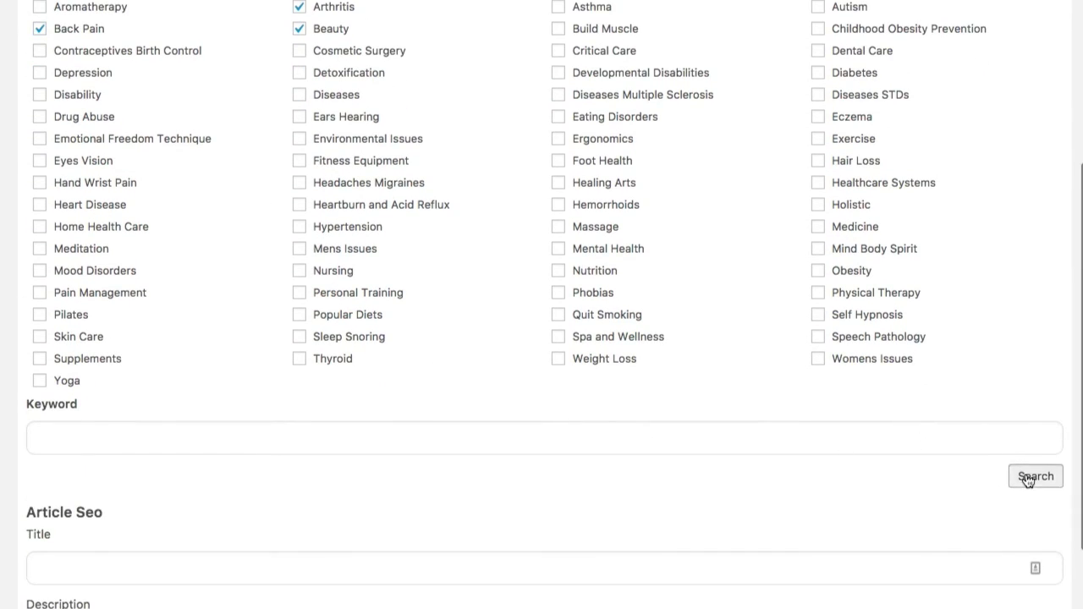
# Step: Select articles "The Ten Best Supplements for Rheumatoid Arthritis", "Carpal Tunnel Syndrome - Don't Lose Sleep Over It" and "Stop Stepping Around The Health Elephant In The Room"
pyautogui.scroll(-5, 473, 450)
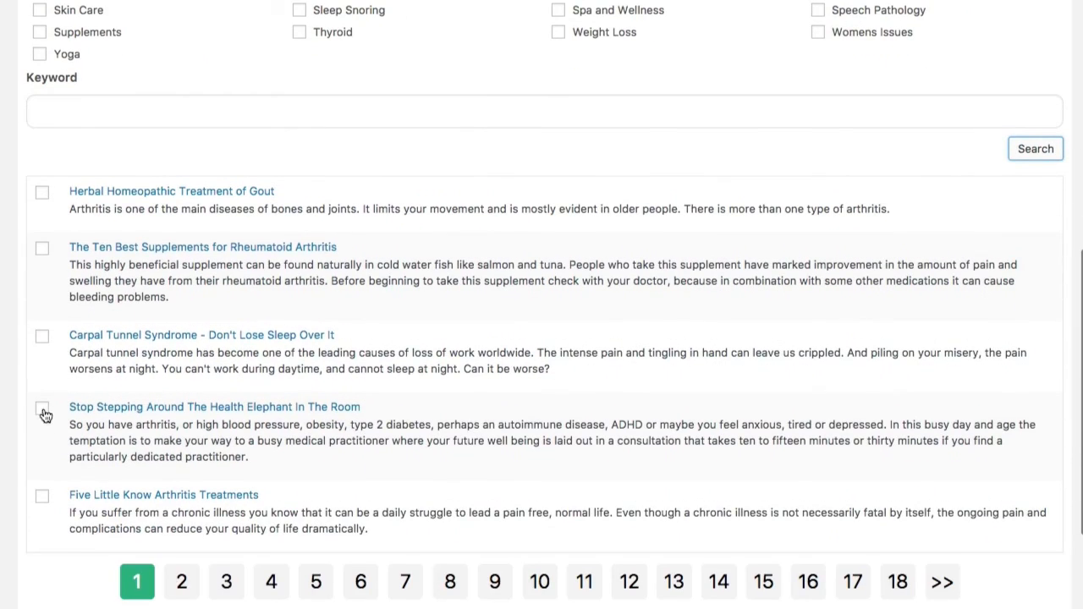
pyautogui.click(43, 409)
pyautogui.click(41, 337)
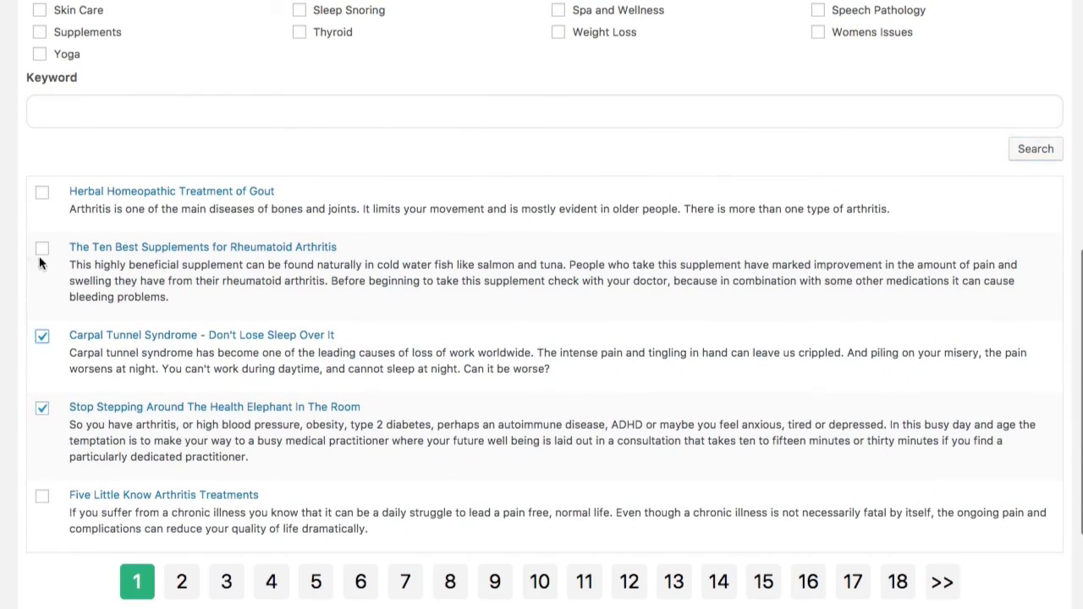
pyautogui.click(42, 249)
# Step: Leave the article SEO title, description and tag blank and continue to Step 3
pyautogui.scroll(-3, 381, 340)
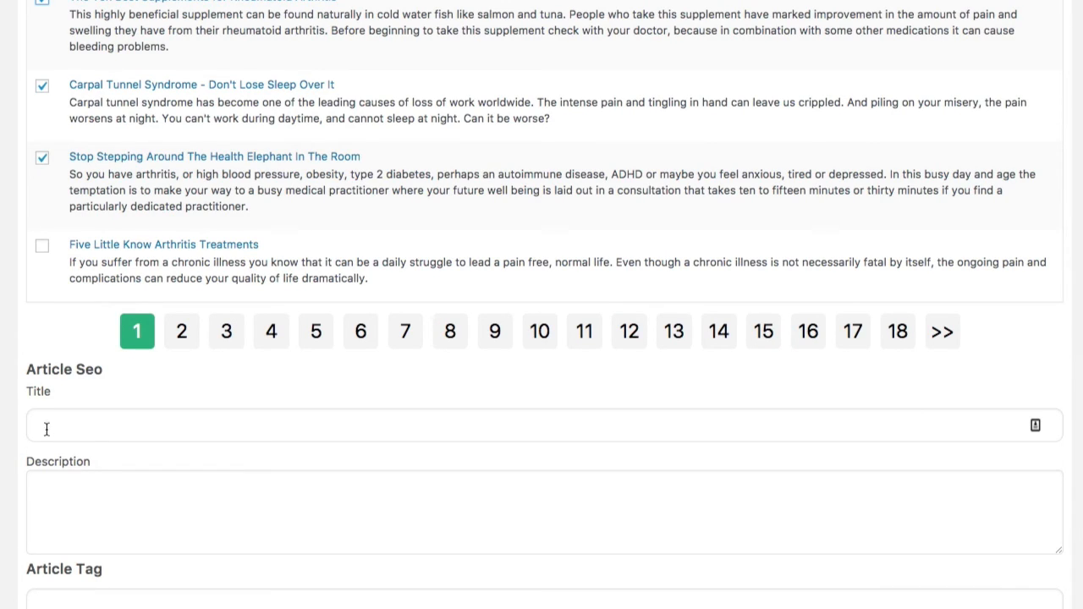
pyautogui.click(92, 425)
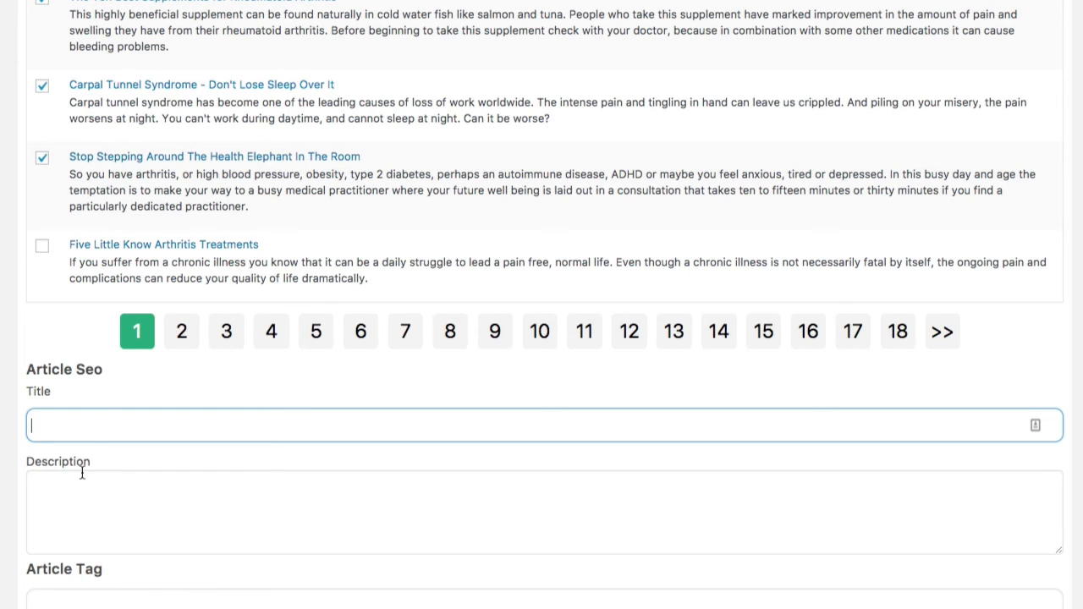
pyautogui.scroll(1, 146, 166)
pyautogui.scroll(-2, 152, 220)
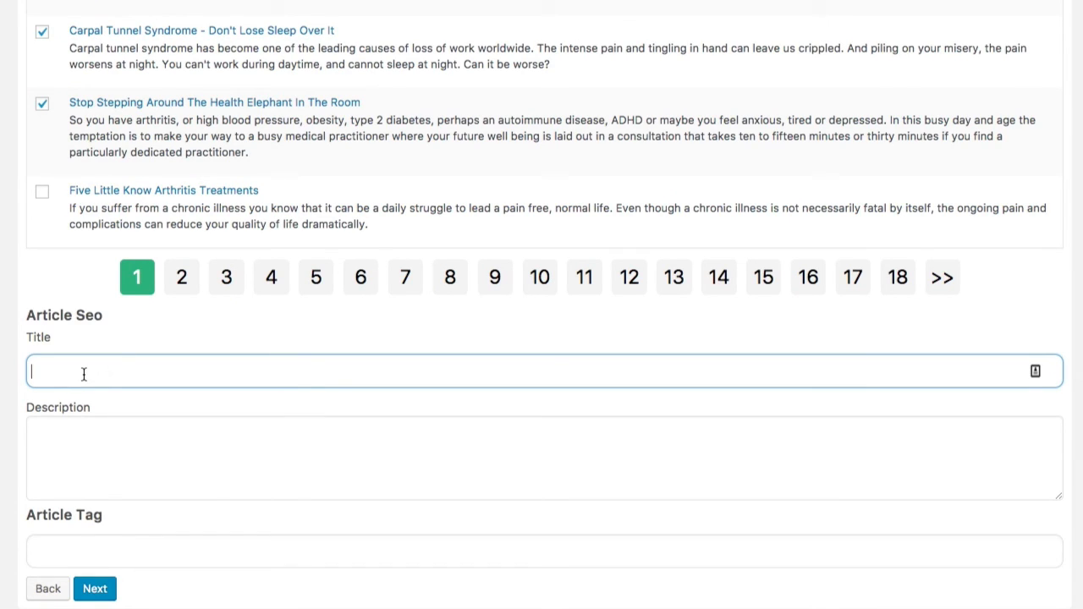
pyautogui.click(84, 549)
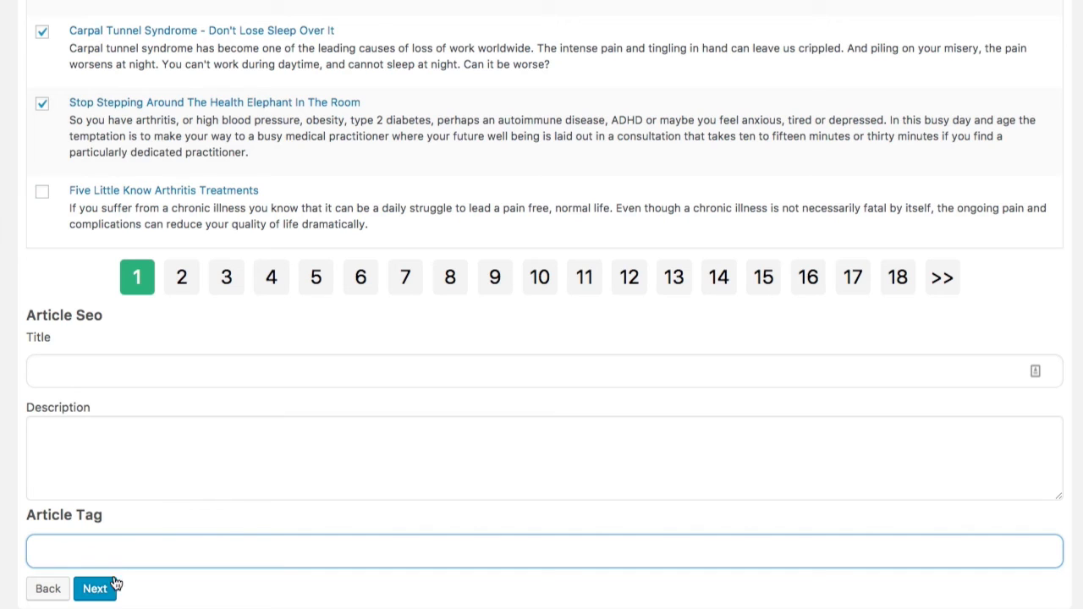
pyautogui.click(96, 588)
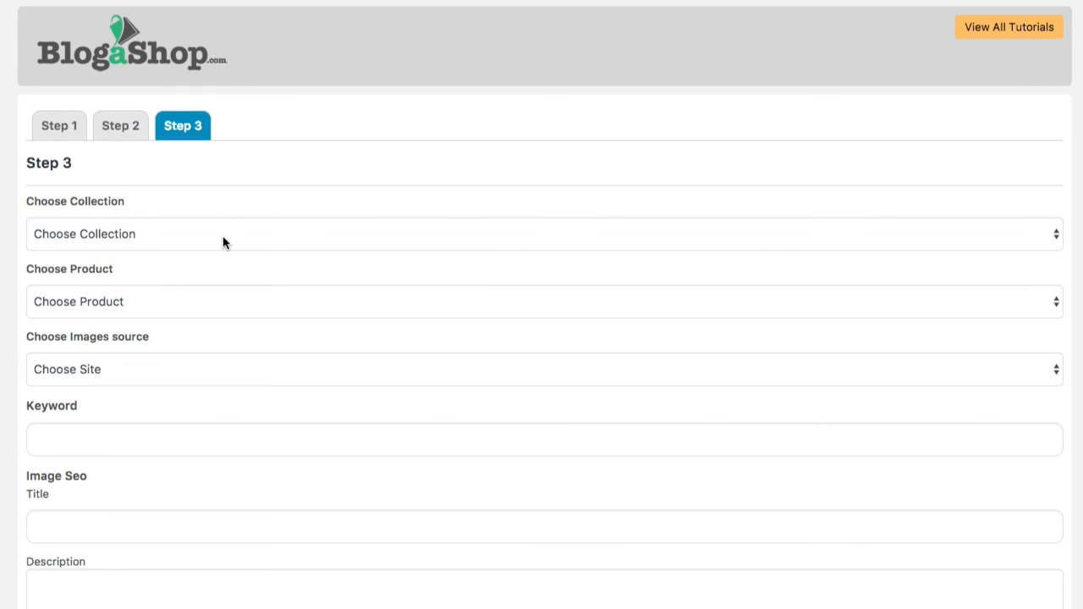
# Step: Set the campaign's product collection to Fitness
pyautogui.click(223, 235)
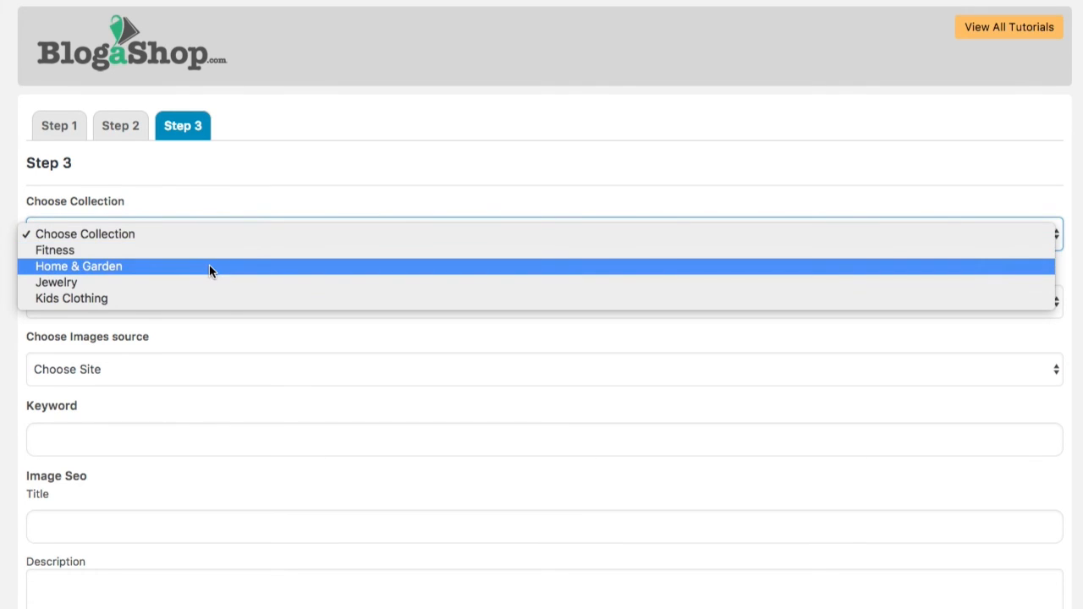
pyautogui.click(297, 160)
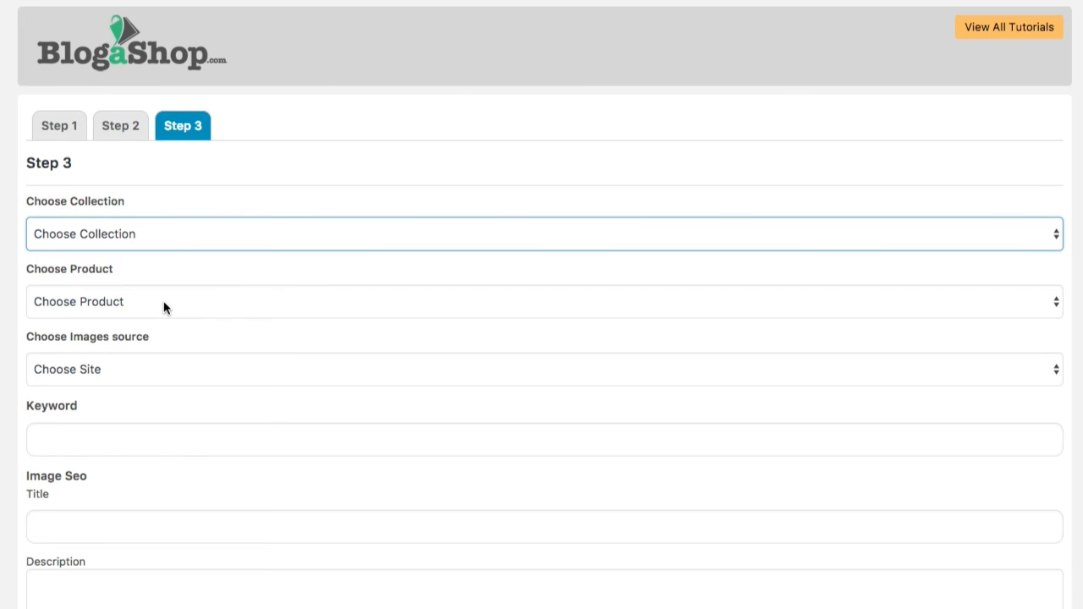
pyautogui.click(164, 243)
pyautogui.click(147, 252)
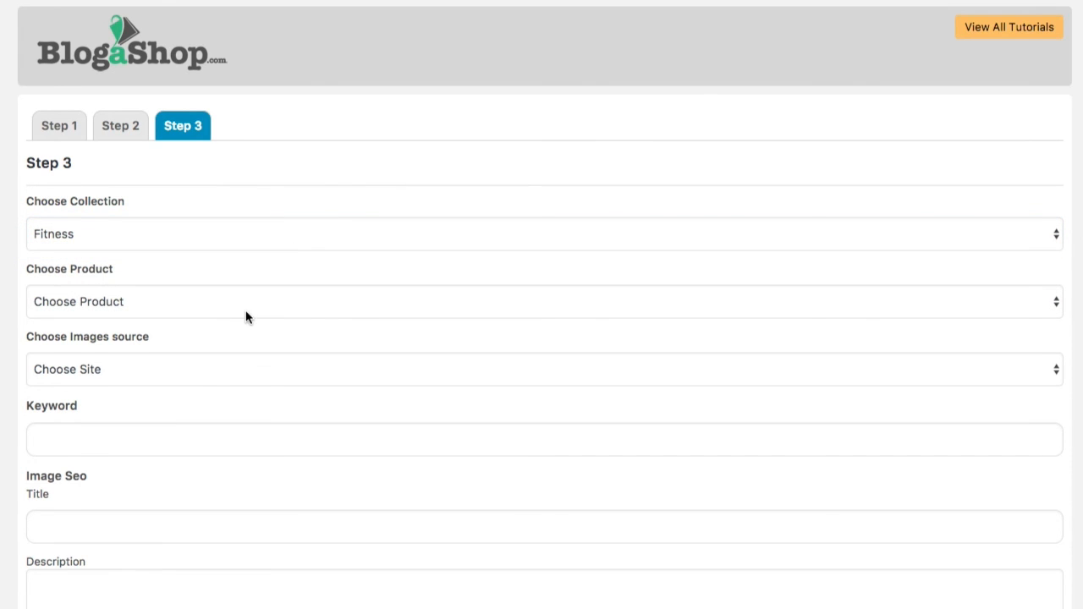
# Step: Use Pixabay as the image source with the keyword "fitness", leave the image SEO blank, and save the campaign
pyautogui.scroll(-2, 246, 317)
pyautogui.click(123, 288)
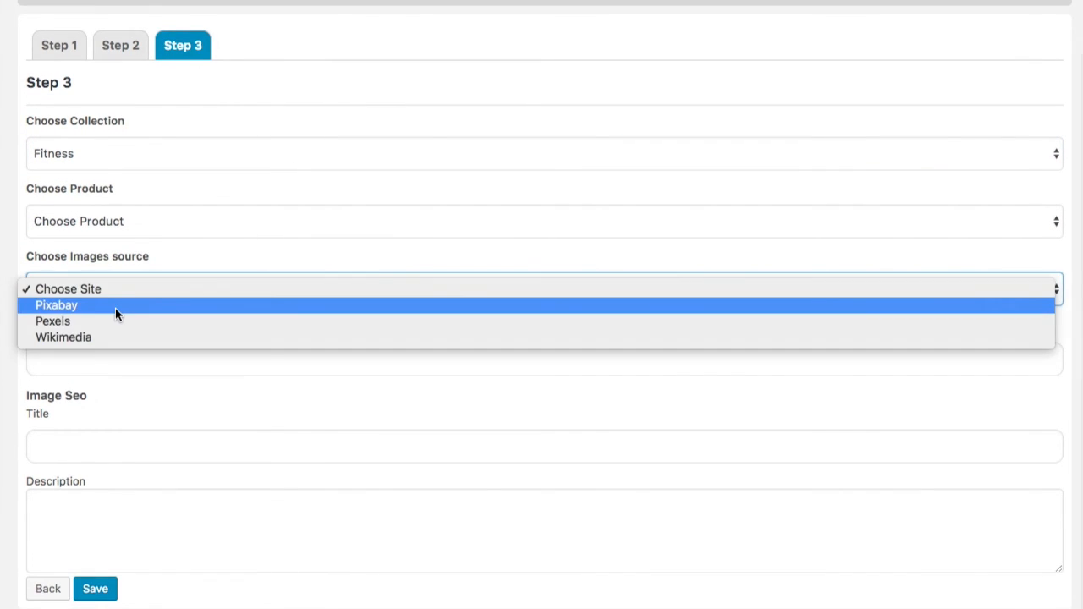
pyautogui.click(115, 306)
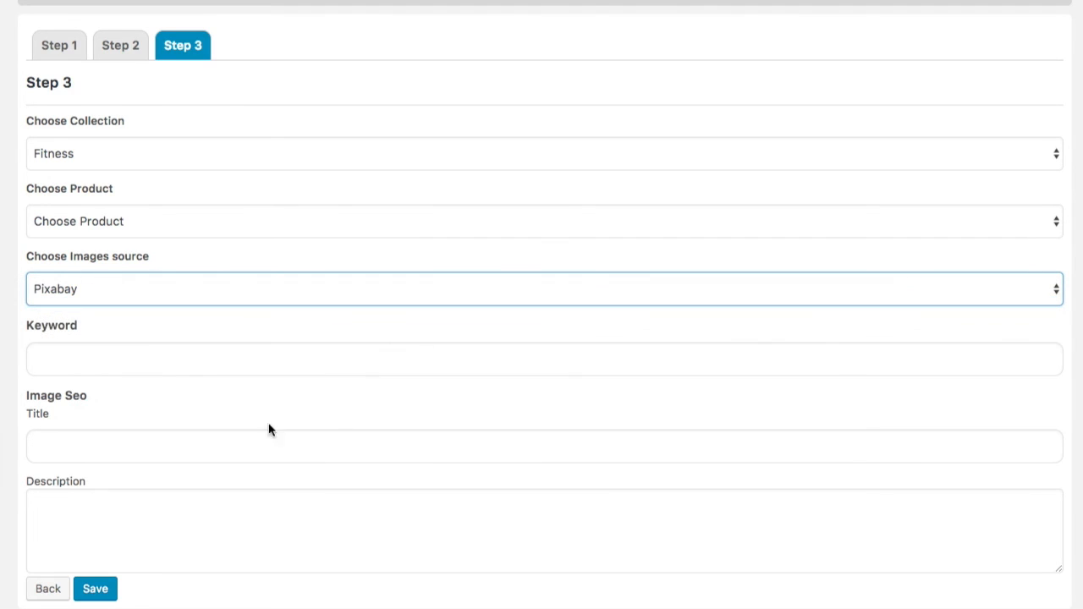
pyautogui.click(132, 298)
pyautogui.click(93, 287)
pyautogui.click(73, 357)
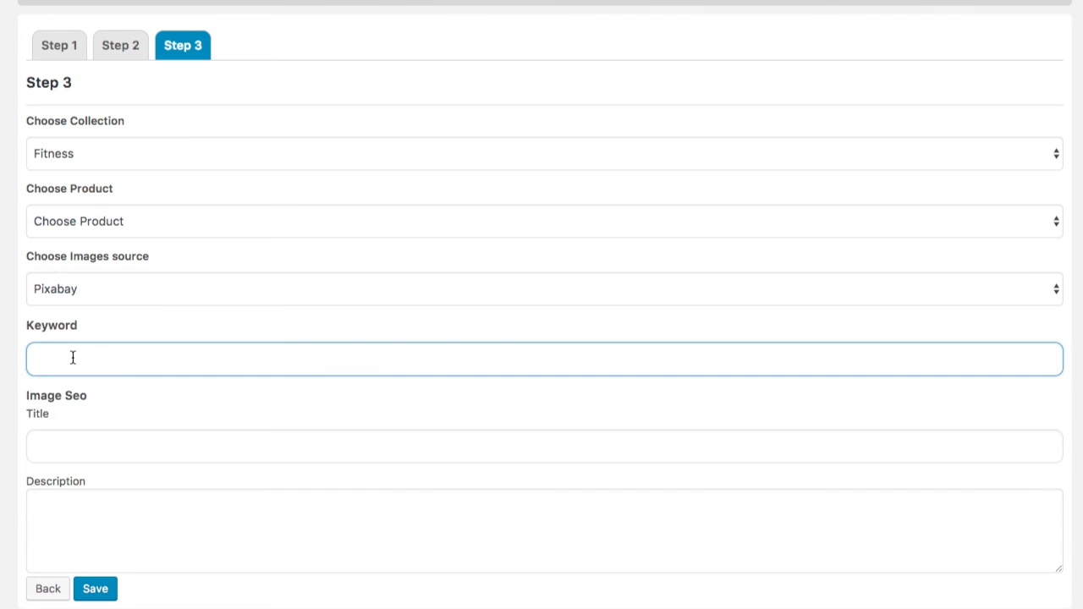
pyautogui.write('fitness')
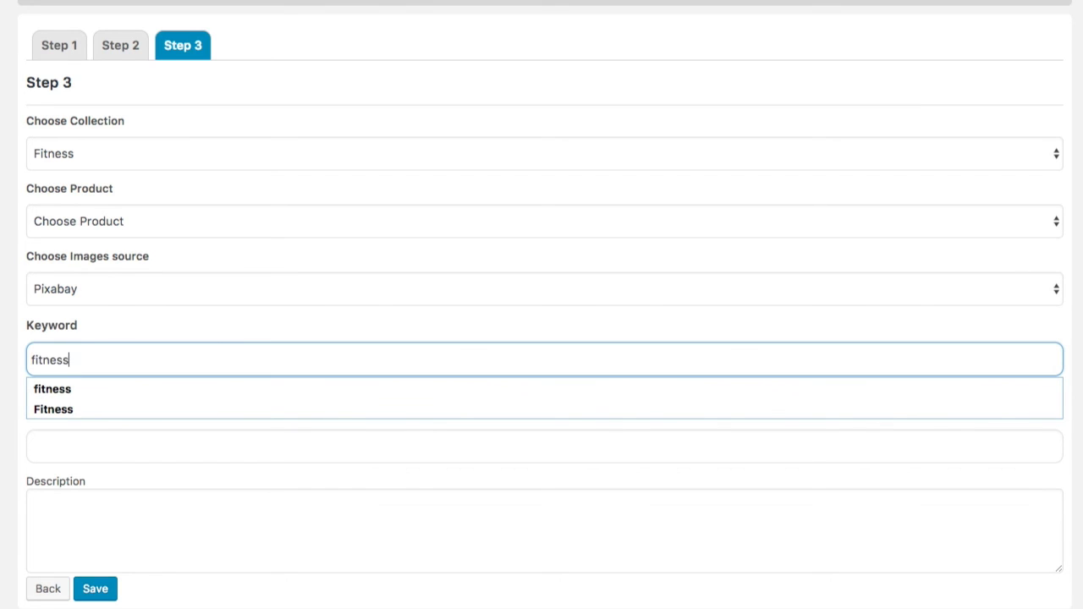
pyautogui.click(239, 320)
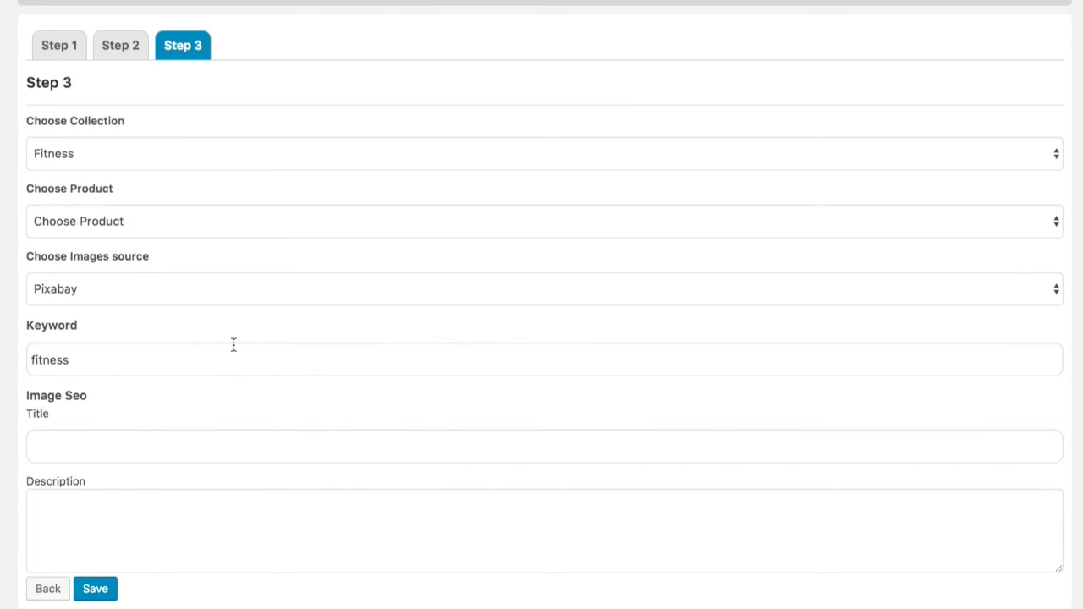
pyautogui.click(138, 448)
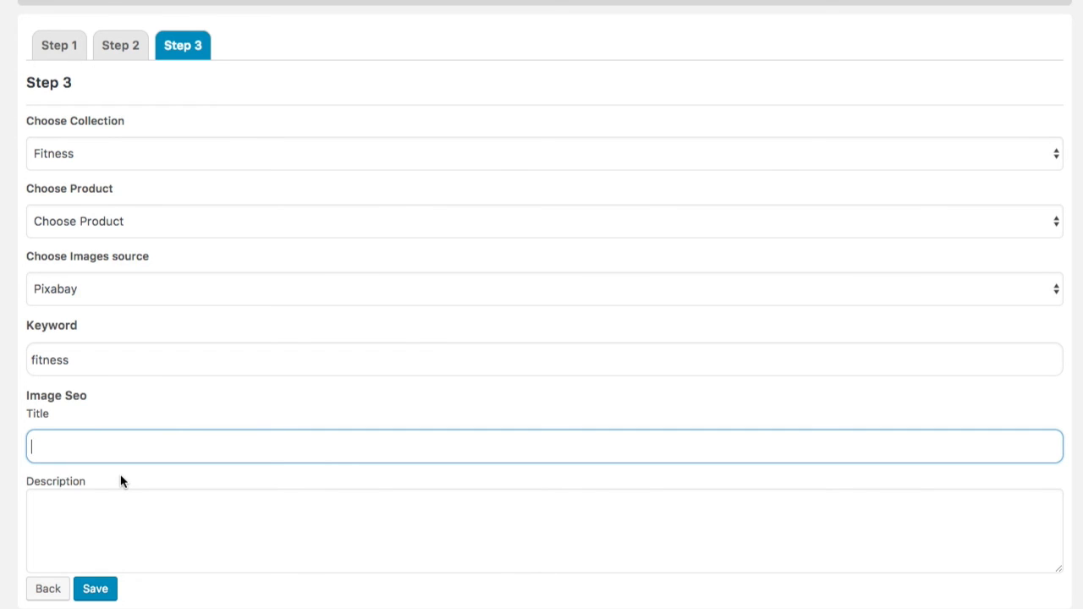
pyautogui.click(98, 590)
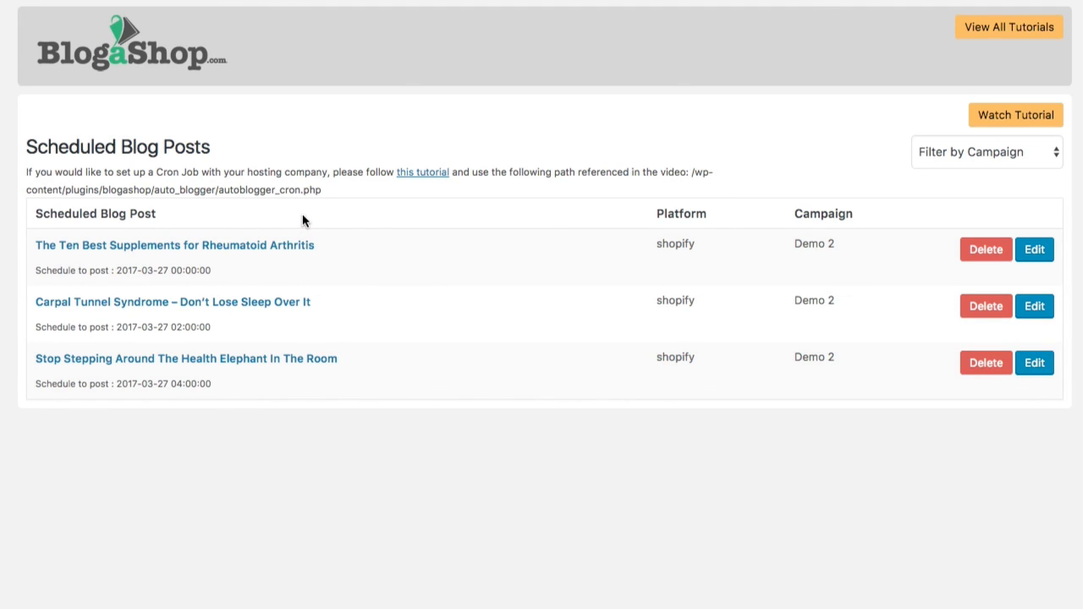
# Step: Examine the scheduled blog posts of the Demo 2 campaign, including the campaign filter options and each post's scheduled time
pyautogui.click(990, 161)
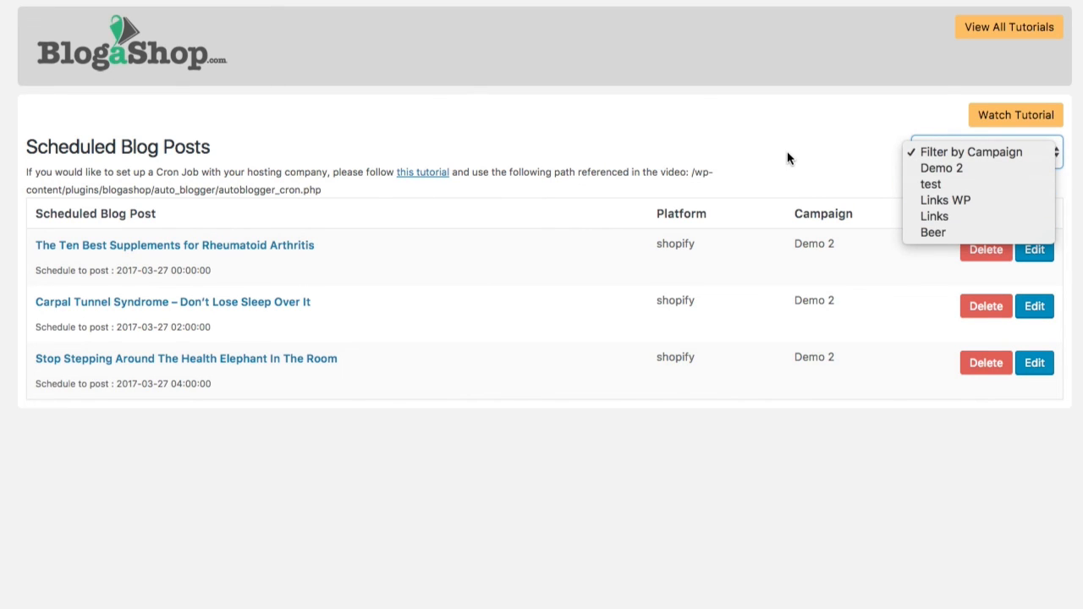
pyautogui.click(811, 160)
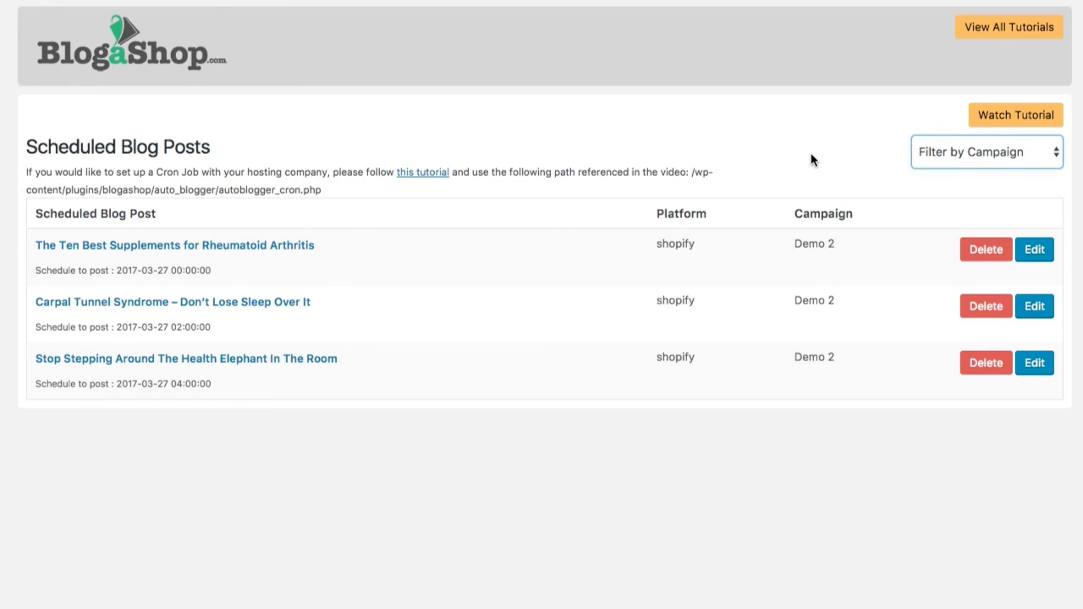
pyautogui.moveTo(149, 271); pyautogui.dragTo(211, 273)
pyautogui.click(228, 272)
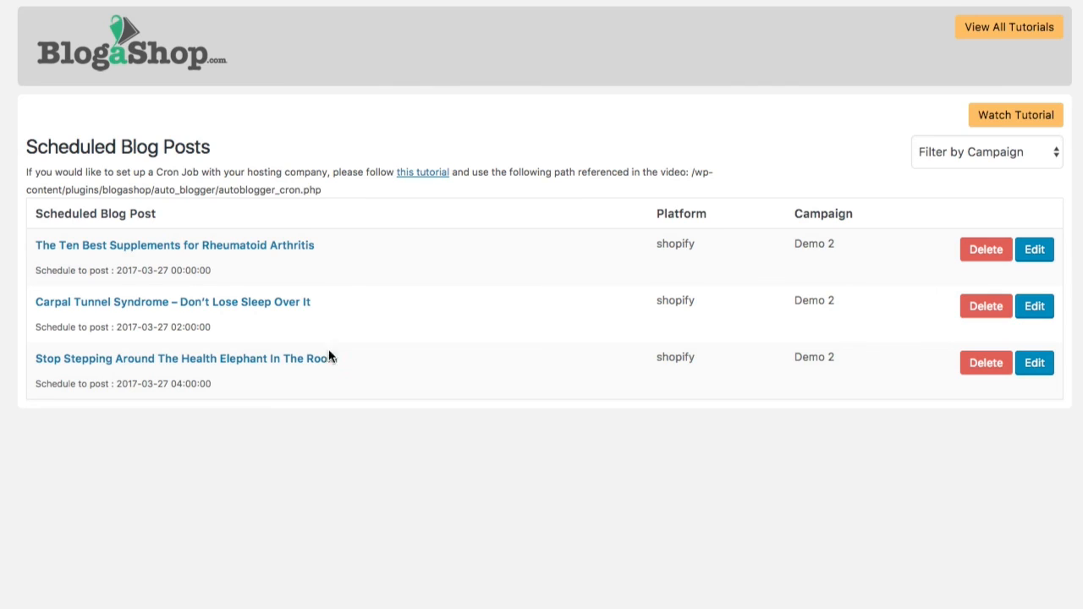
pyautogui.tripleClick(177, 388)
pyautogui.click(444, 452)
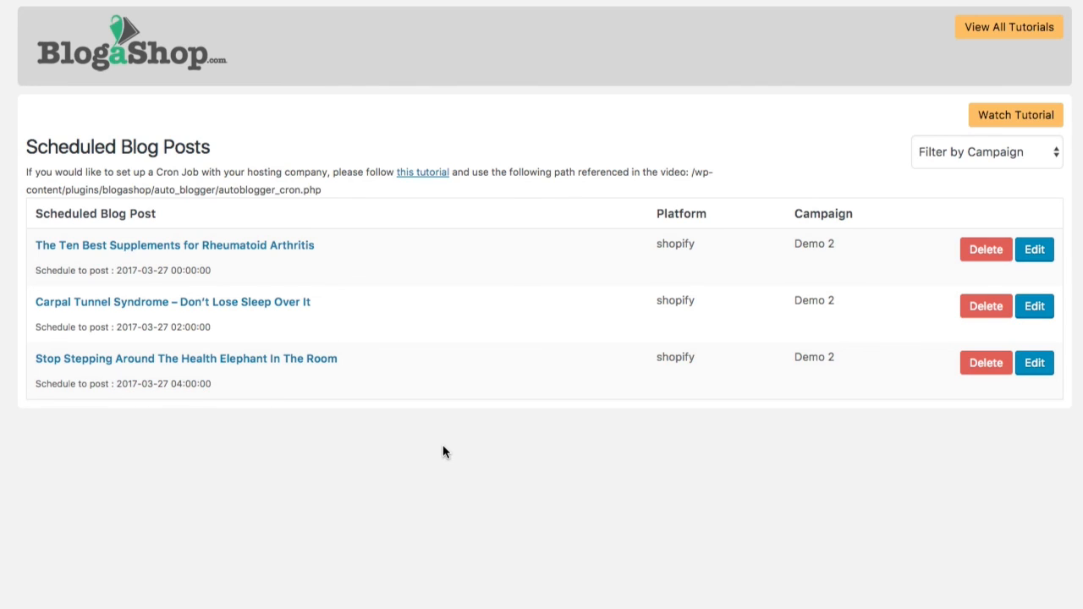